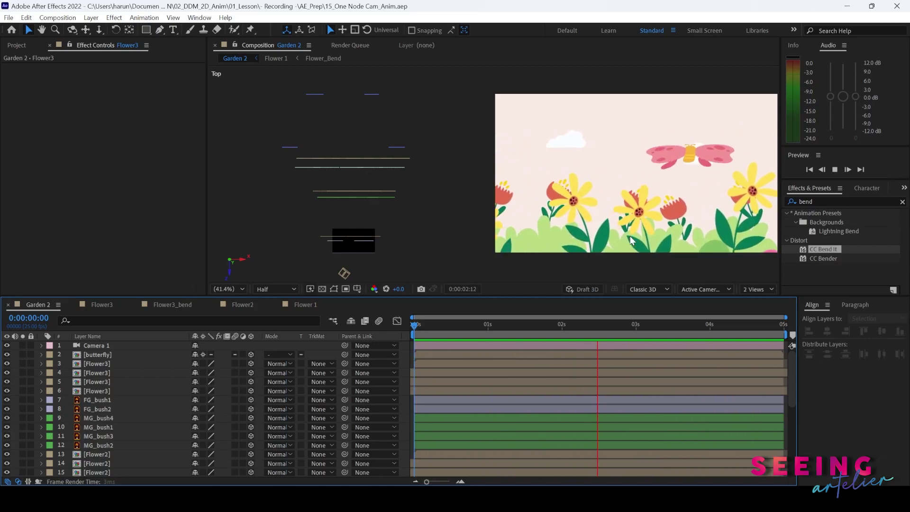
Examine how the cloud, Flower 1 and BG_bush layers of the finished Garden 2 scene are spaced in depth in the Top view.
key("space")
left_click_drag(366, 130, 366, 135)
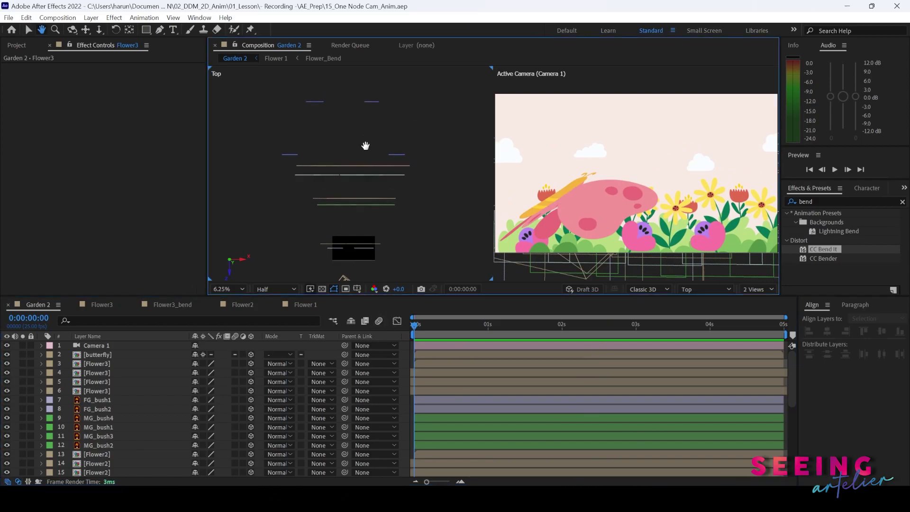
scroll(120, 415, "down", 6)
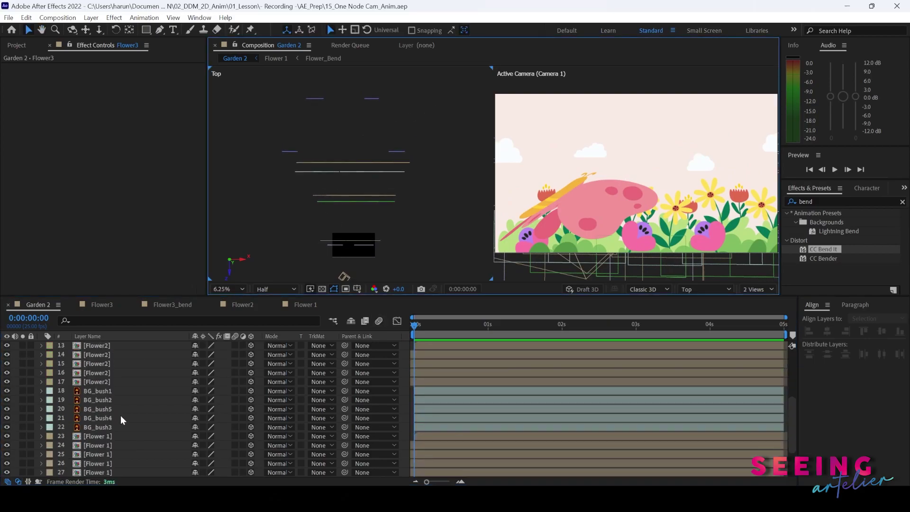
left_click(93, 471)
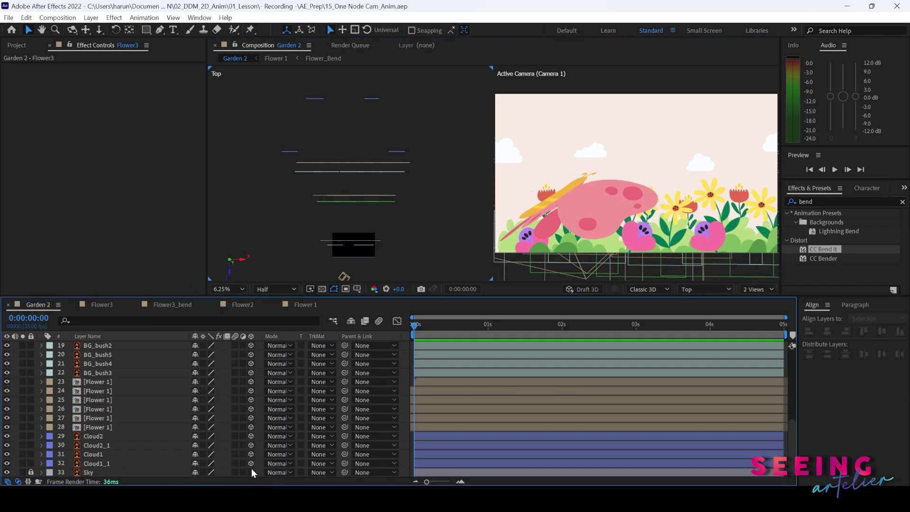
left_click(92, 463)
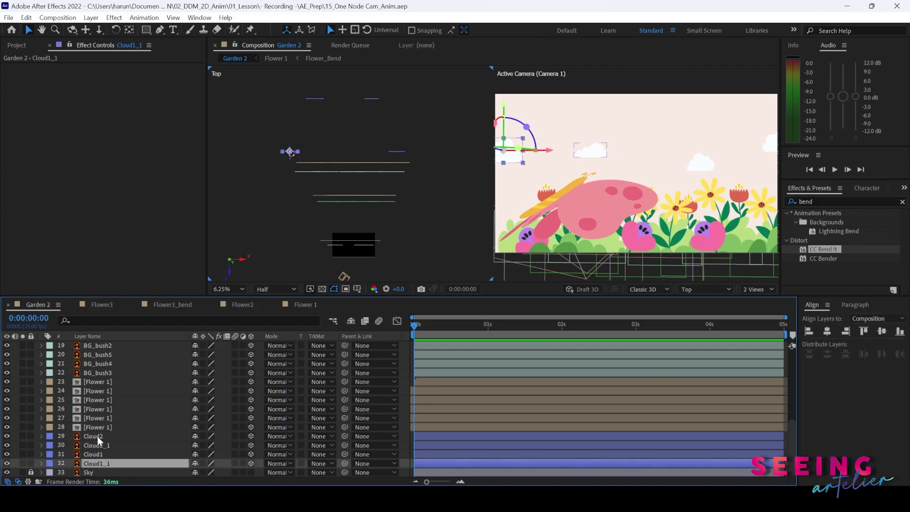
left_click(97, 436, "shift")
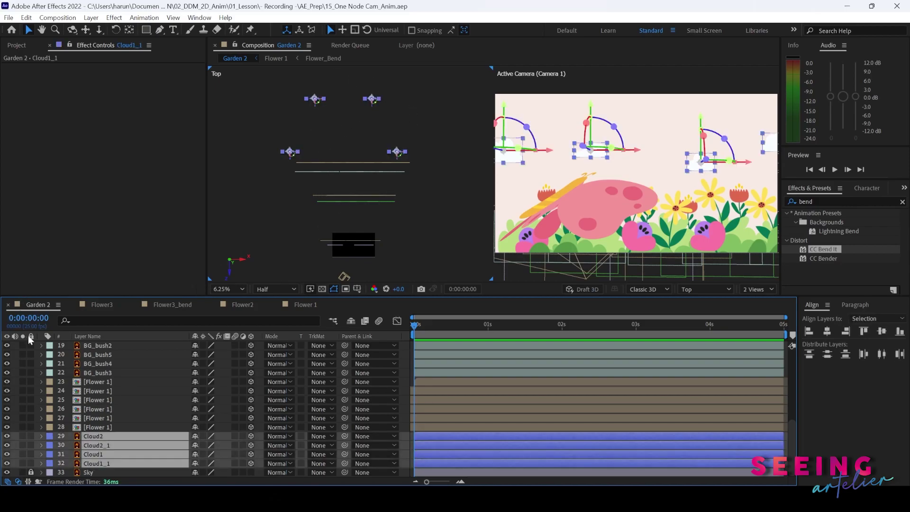
left_click(93, 426)
left_click(98, 381, "shift")
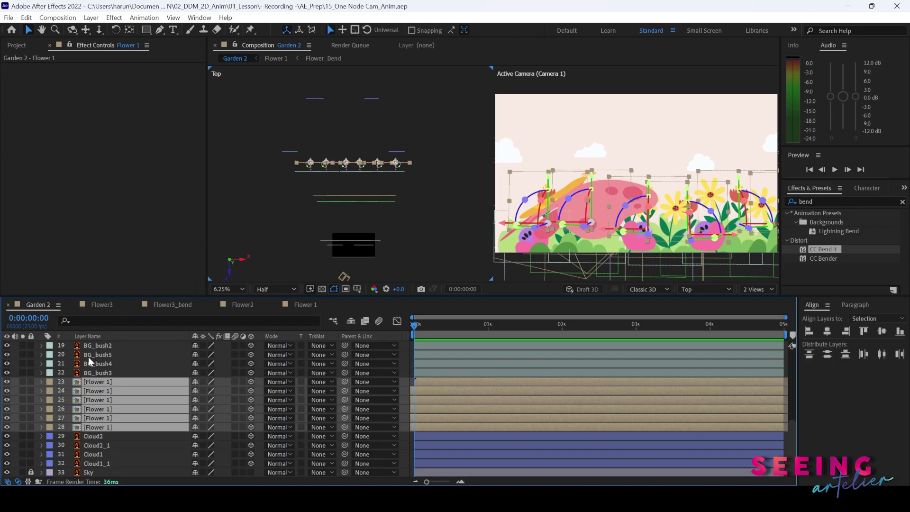
left_click(95, 372)
scroll(95, 372, "up", 1)
left_click(105, 364, "shift")
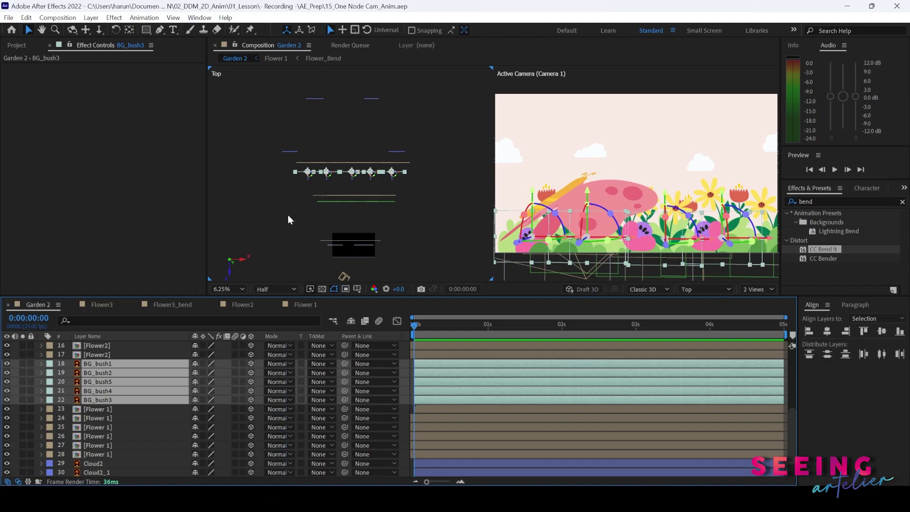
left_click(343, 231)
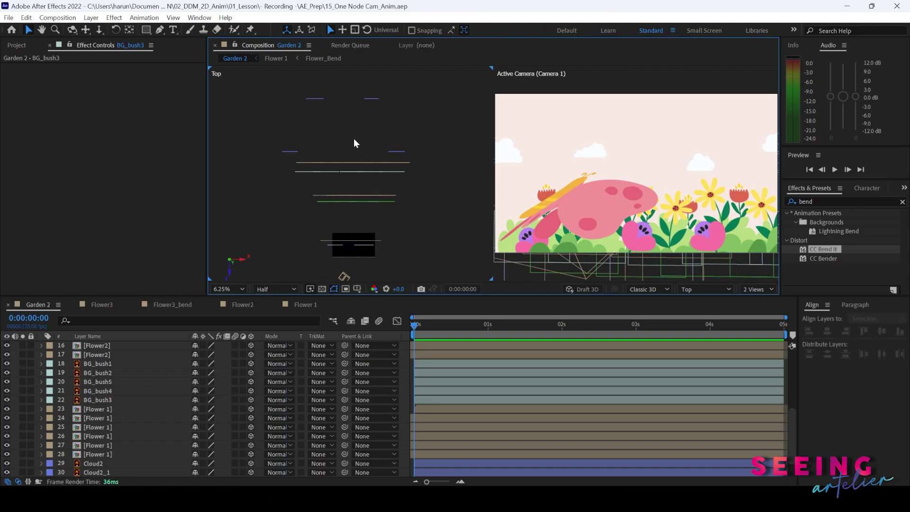
Inspect Camera 1 against the scene layers in the Top view and preview the finished camera animation.
scroll(109, 347, "up", 5)
left_click(110, 348)
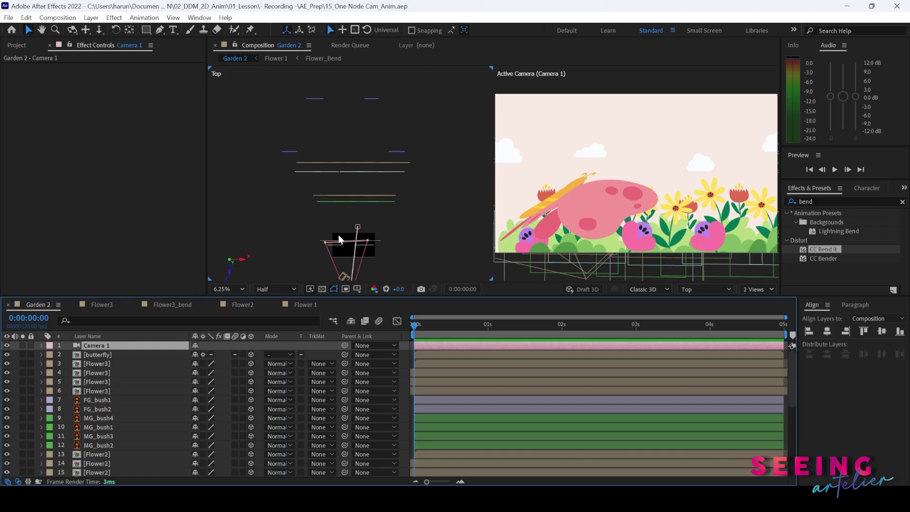
scroll(339, 239, "down", 3)
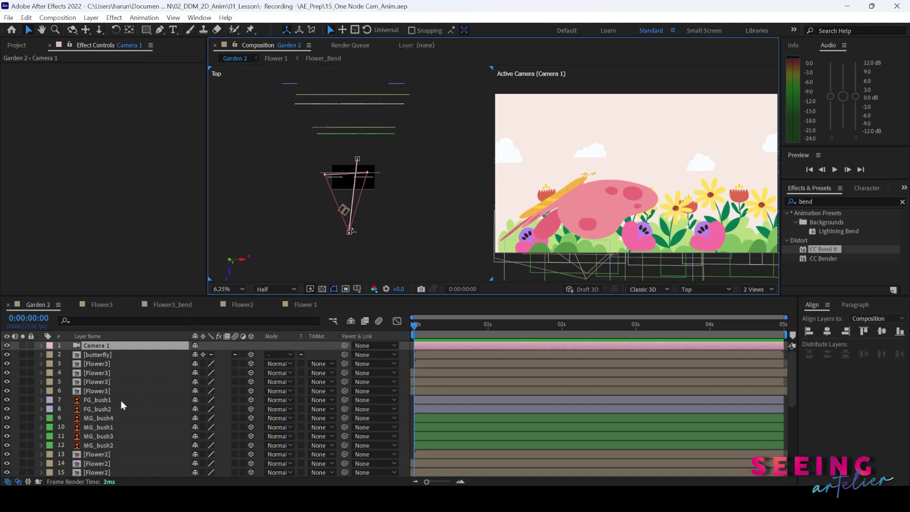
left_click(458, 355)
key("space")
left_click_drag(564, 327, 710, 331)
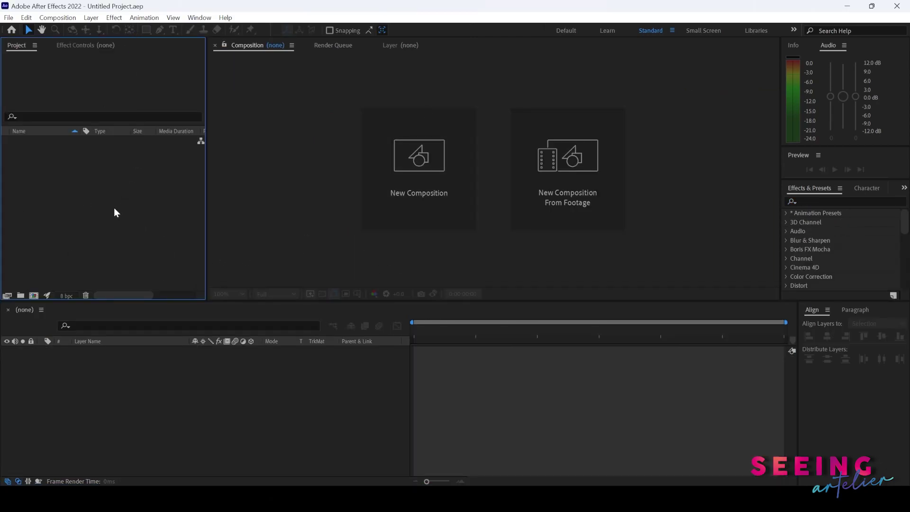
Import the Illustrator file Garden from the Resources folder as Composition - Retain Layer Sizes.
right_click(59, 192)
mouse_move(142, 249)
left_click(230, 251)
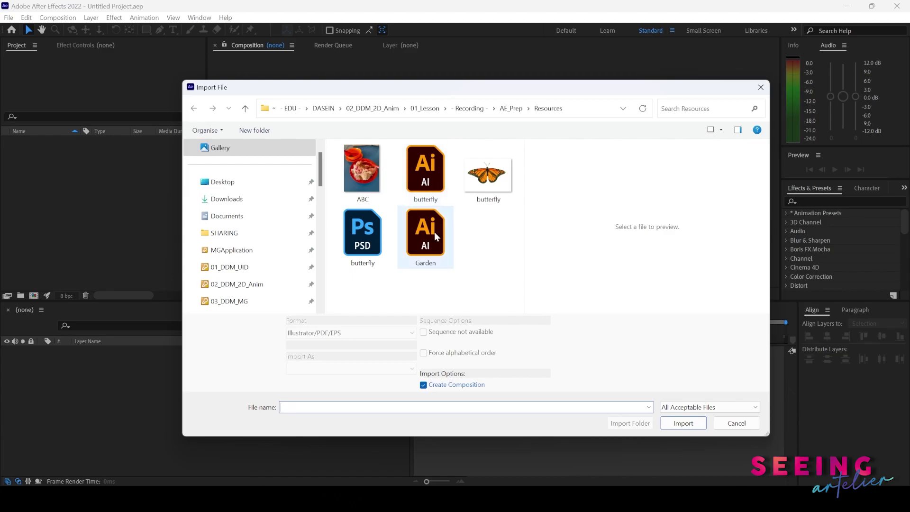
left_click(446, 256)
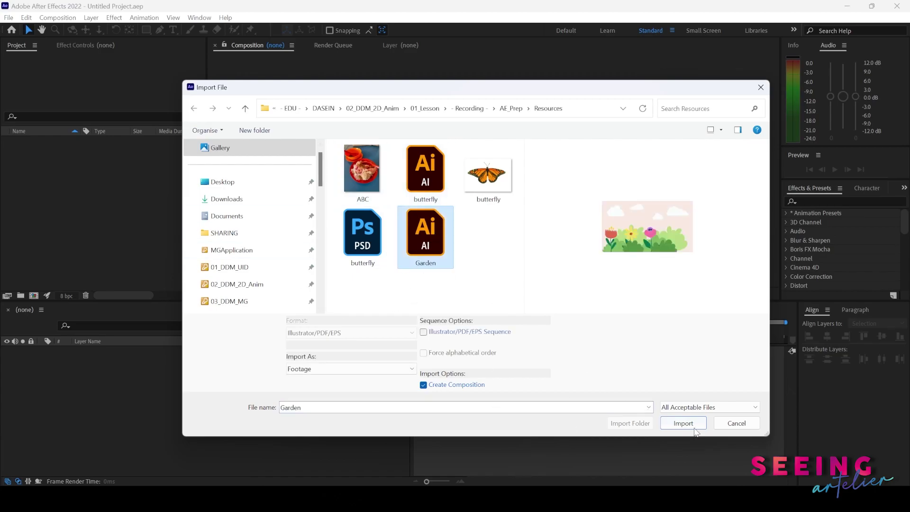
left_click(360, 369)
left_click(332, 386)
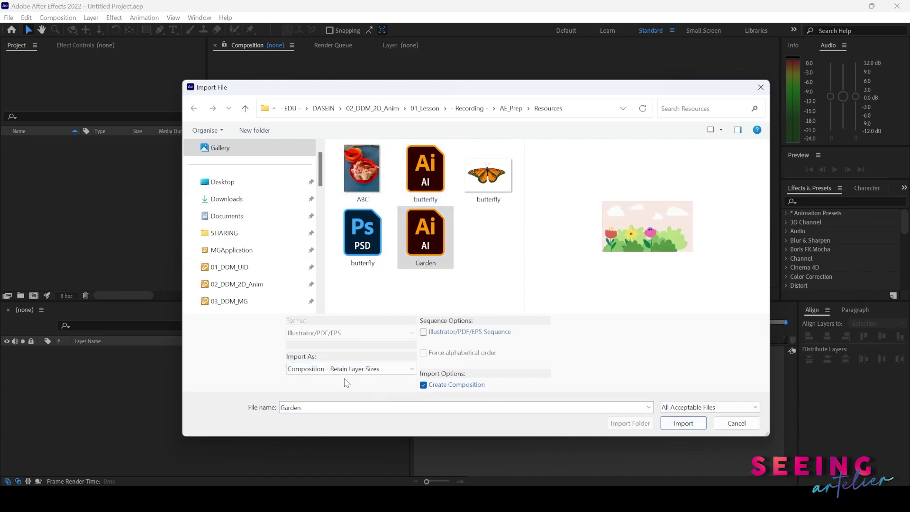
left_click(684, 424)
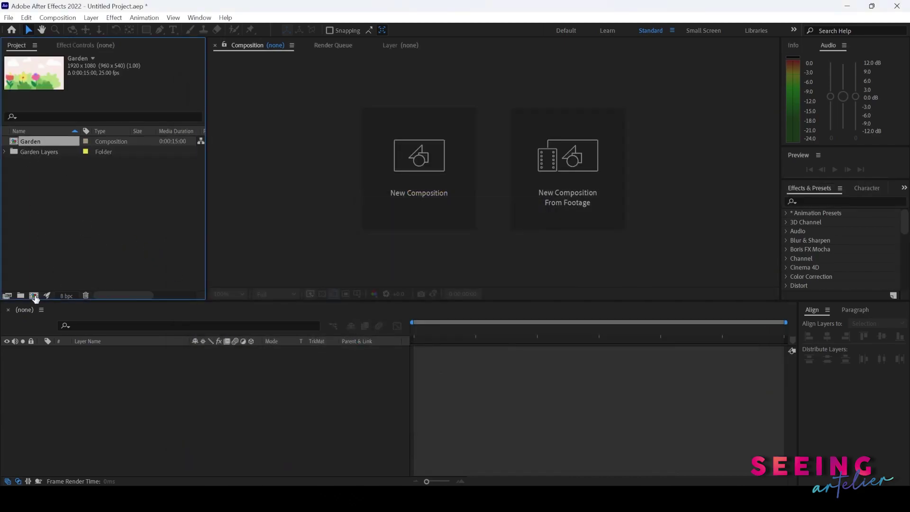
Create two project folders named COMP and Resources.
left_click(22, 296)
type("COMP")
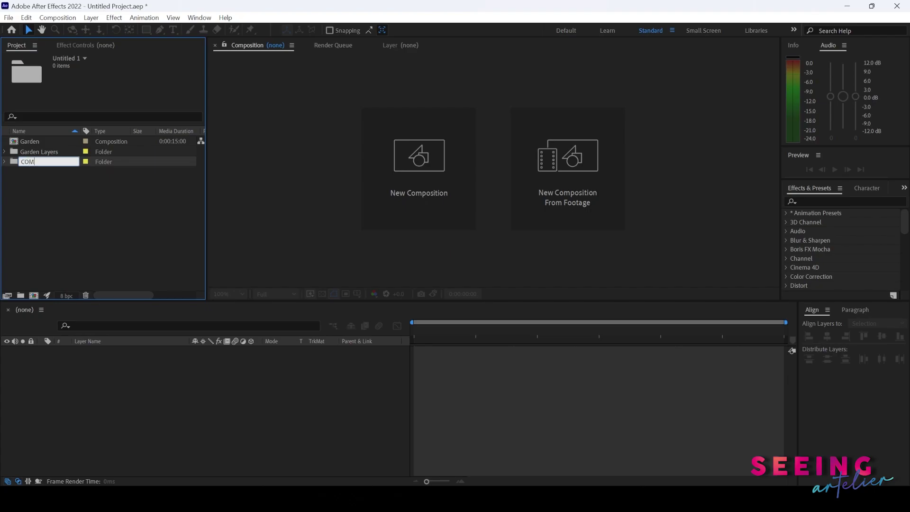
key("Return")
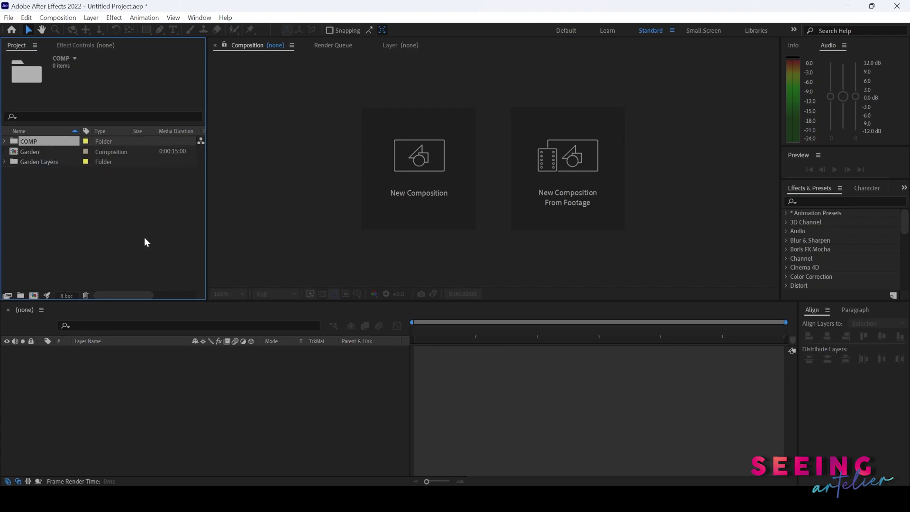
left_click(20, 296)
type("Re")
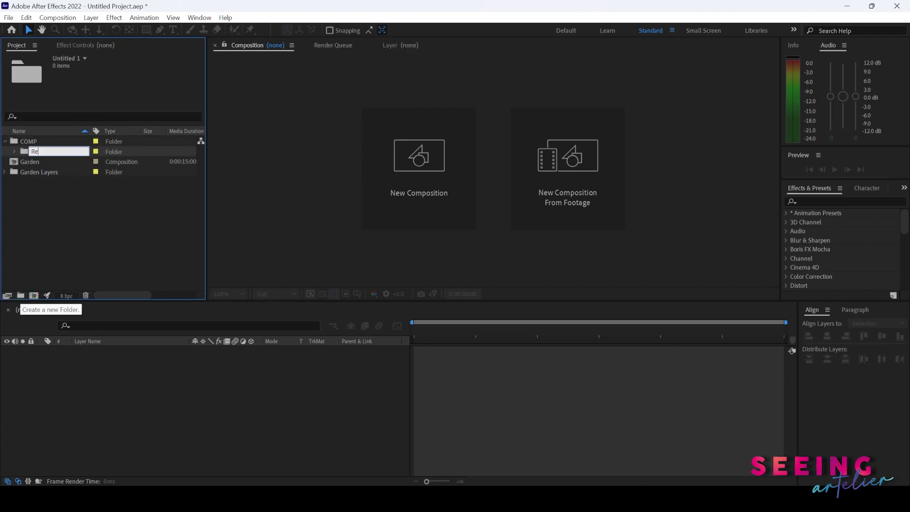
type("sources")
key("Return")
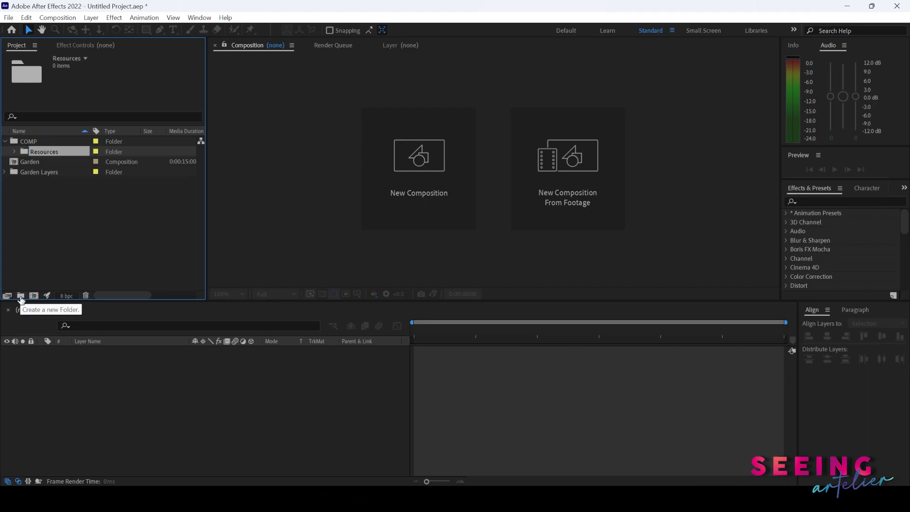
Take the Resources folder out of COMP and put the Garden composition and the Garden Layers folder inside Resources.
left_click_drag(44, 152, 33, 176)
left_click(29, 152)
left_click(33, 162, "shift")
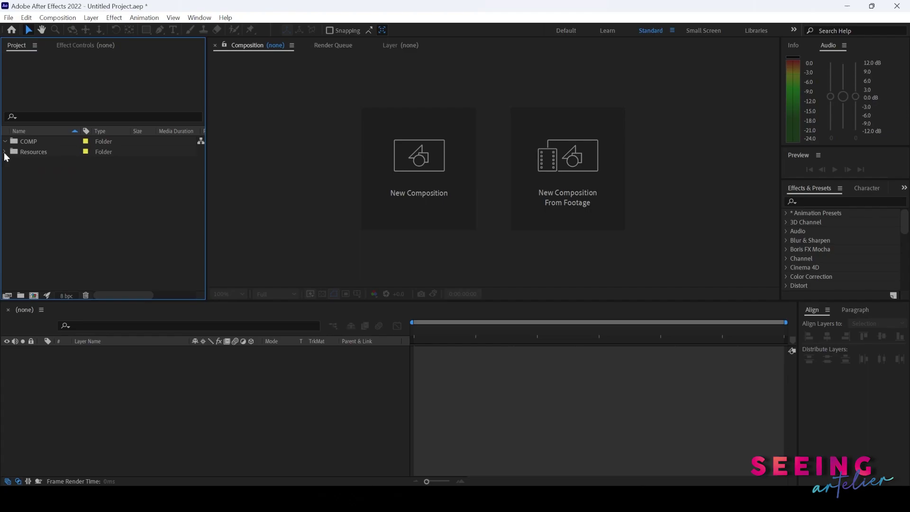
Duplicate the Garden composition in the Resources folder and move the copy into the COMP folder.
left_click(6, 152)
left_click(35, 163)
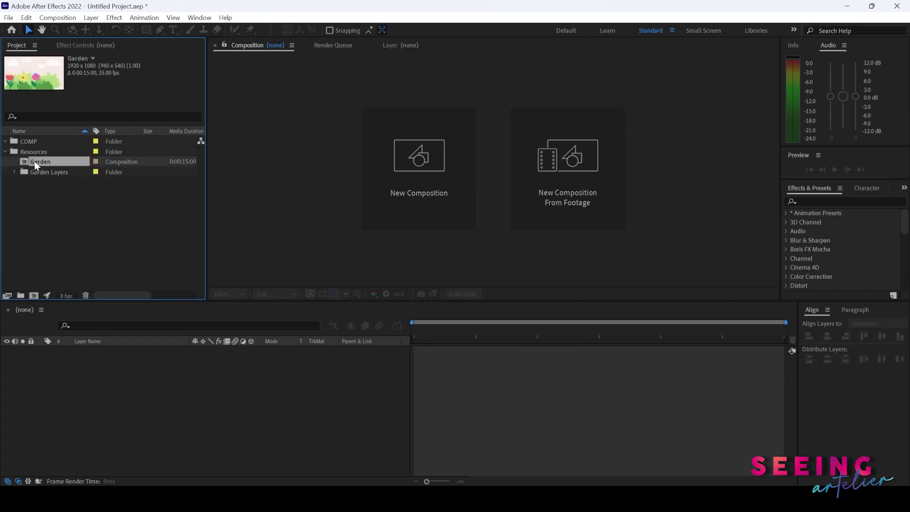
key("ctrl+d")
left_click_drag(46, 174, 42, 142)
Rename the duplicated composition in the COMP folder as Garden_COMP.
left_click(47, 199)
left_click(57, 151)
key("Return")
left_click(57, 149)
key("BackSpace")
key("BackSpace")
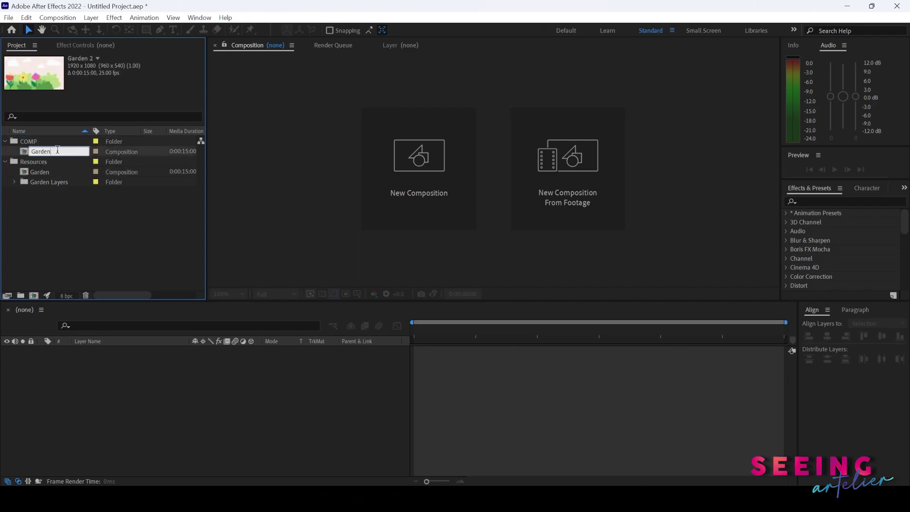
left_click(44, 173)
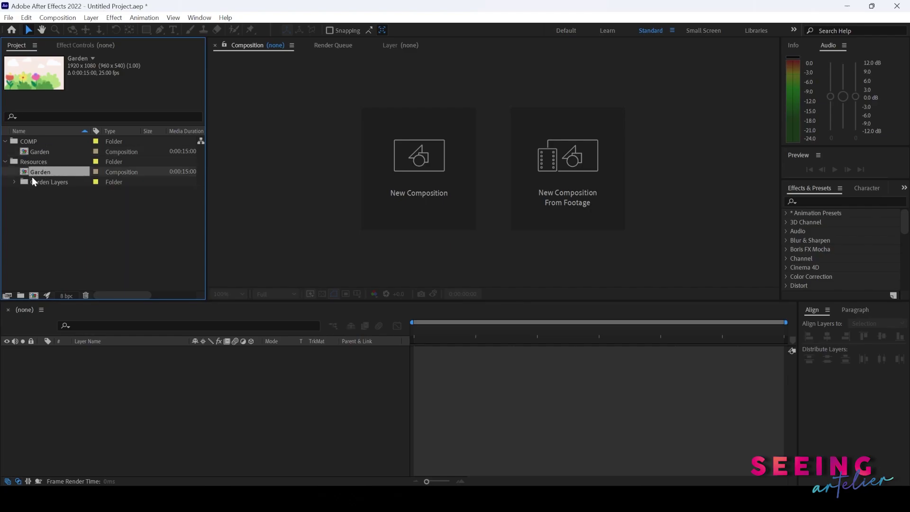
left_click(40, 153)
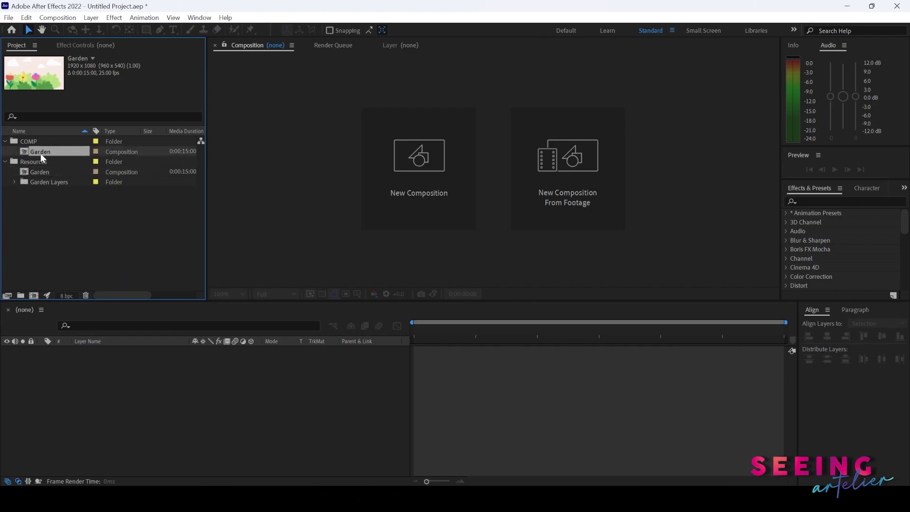
key("Return")
left_click(40, 151)
type("_COMP")
key("Return")
Open Garden_COMP, enlarge the timeline area and look through the layer stack from FG_bush1 down to Sky.
double_click(25, 152)
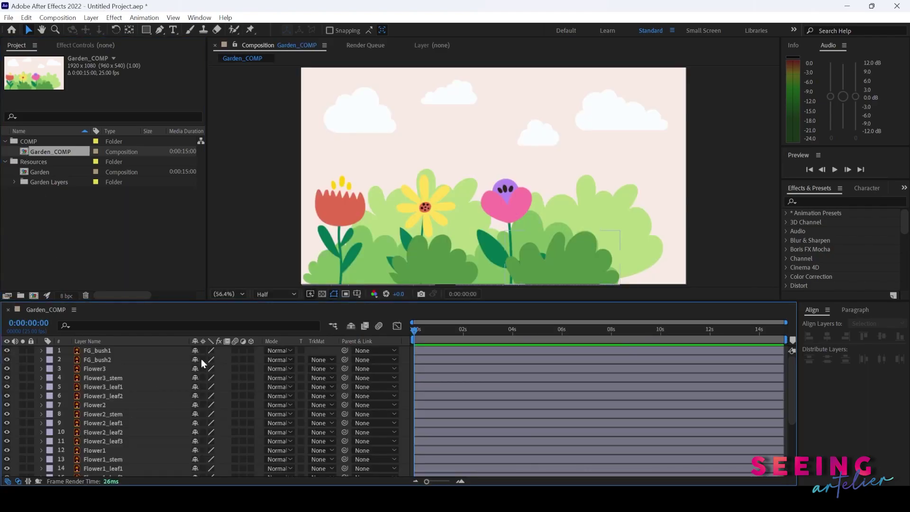
left_click_drag(221, 301, 221, 239)
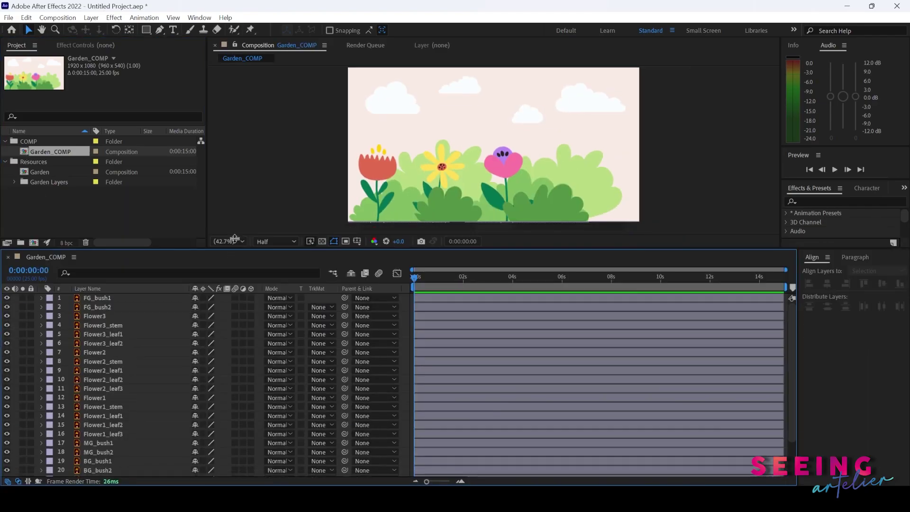
scroll(135, 408, "down", 2)
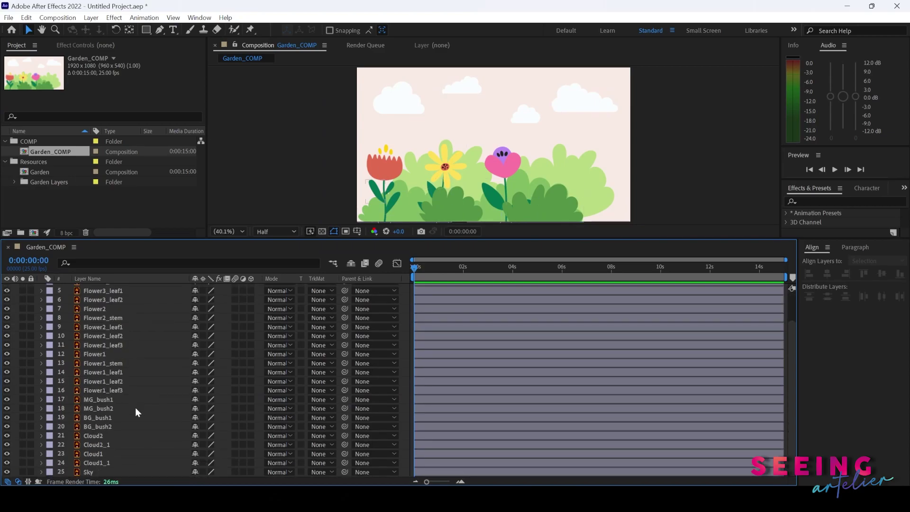
scroll(134, 386, "up", 2)
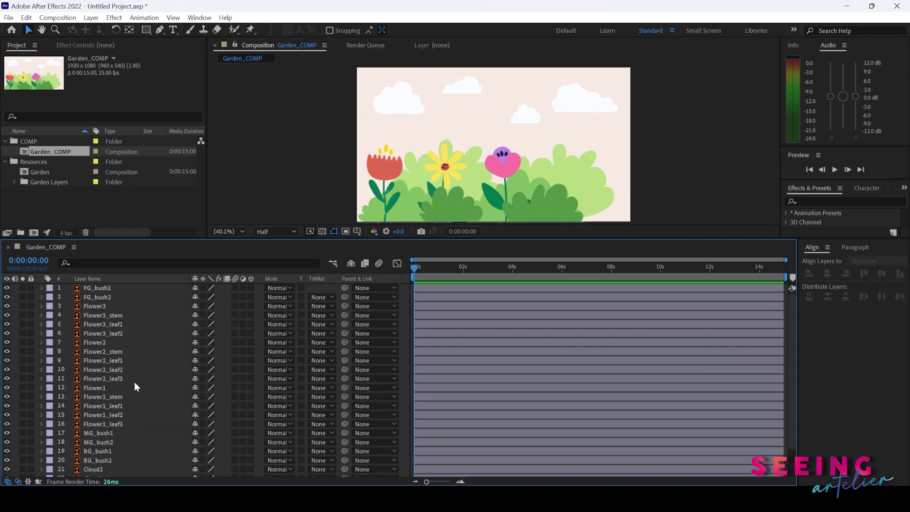
scroll(135, 382, "down", 2)
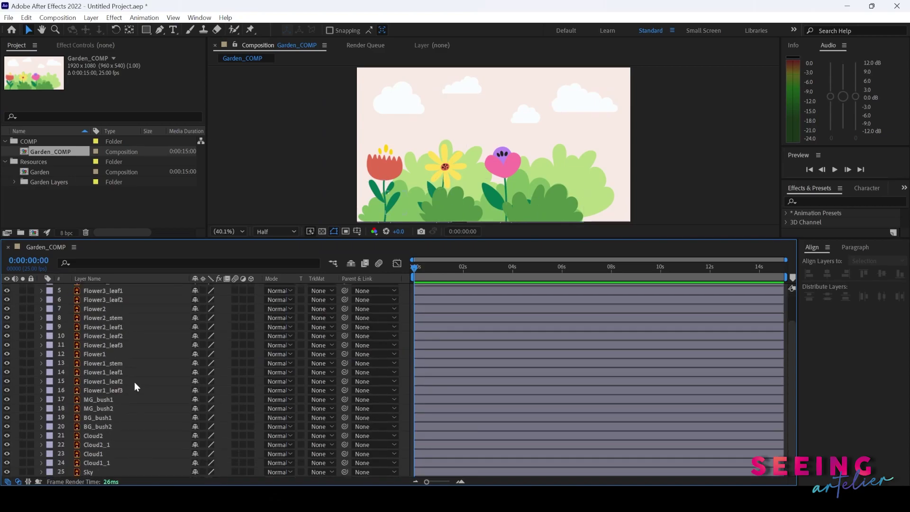
left_click(96, 465)
scroll(99, 379, "up", 2)
Pre-compose Flower3, Flower3_stem, Flower3_leaf1 and Flower3_leaf2 into a new composition named Flower3.
left_click(101, 315)
left_click(101, 305)
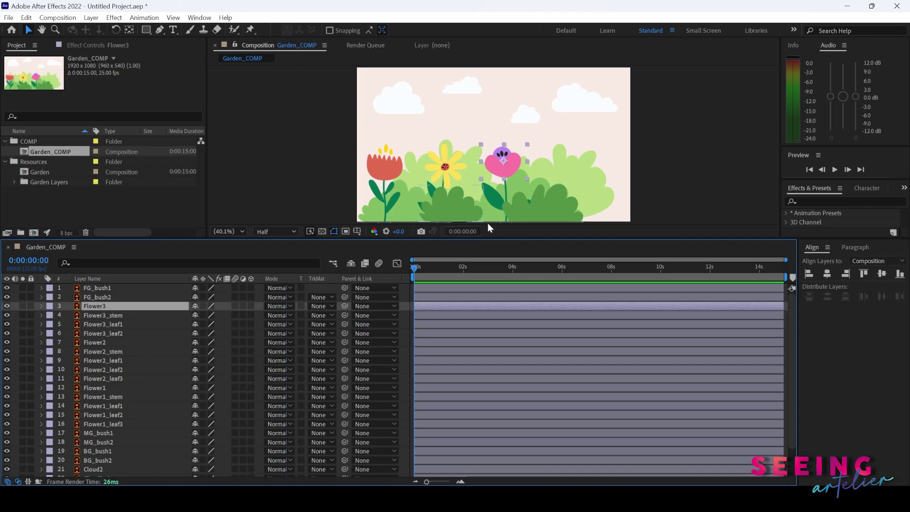
left_click(111, 333, "shift")
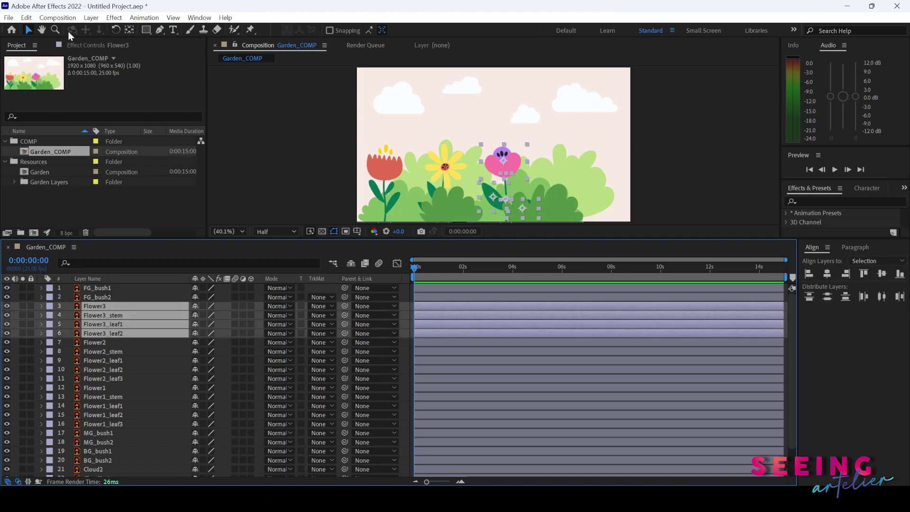
left_click(91, 17)
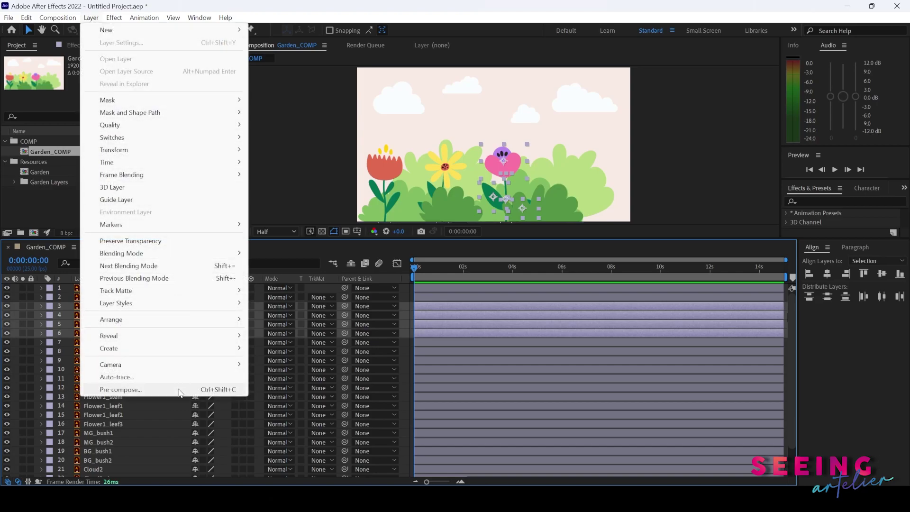
left_click(121, 389)
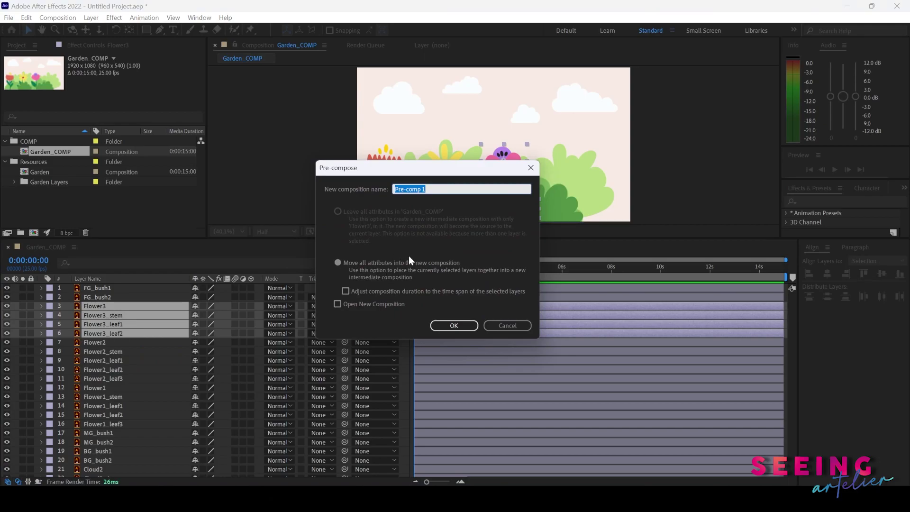
type("Flower3")
left_click(455, 327)
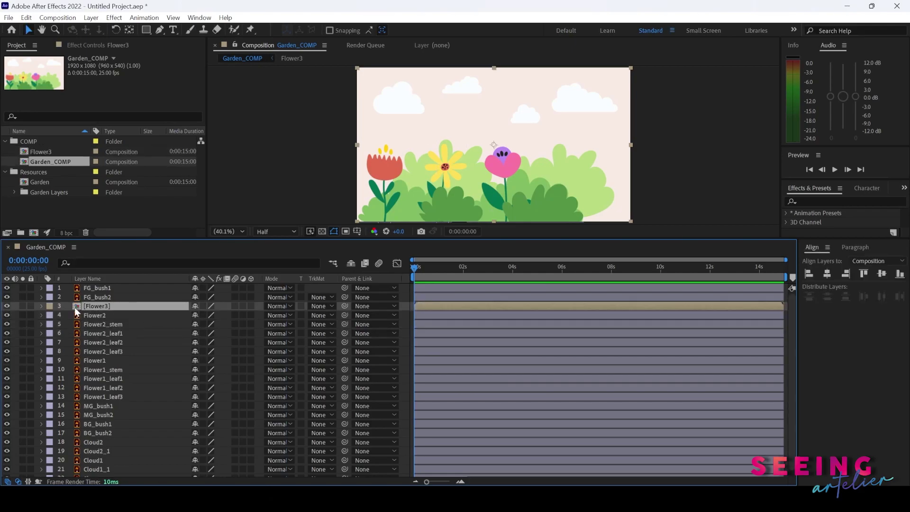
Pre-compose Flower2, Flower2_stem, Flower2_leaf1, Flower2_leaf2 and Flower2_leaf3 into a new composition named Flower 2.
left_click(88, 314)
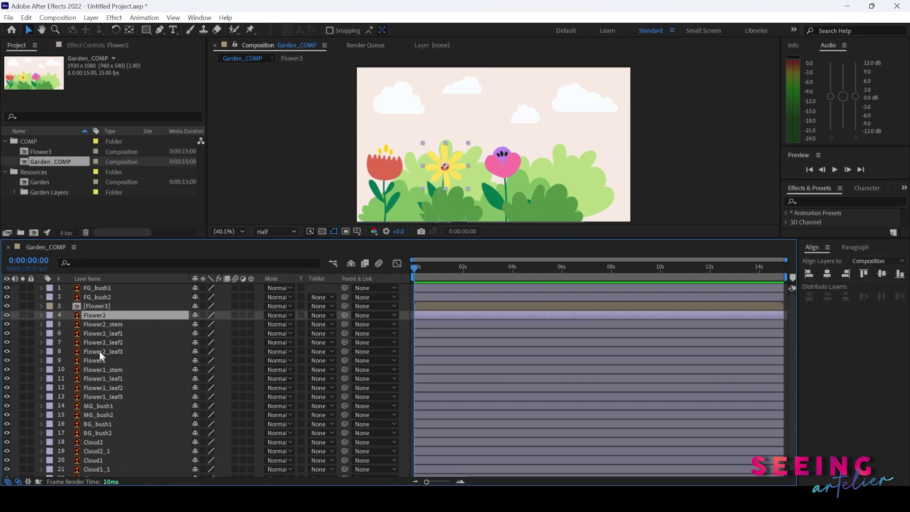
left_click(99, 351, "shift")
left_click(58, 17)
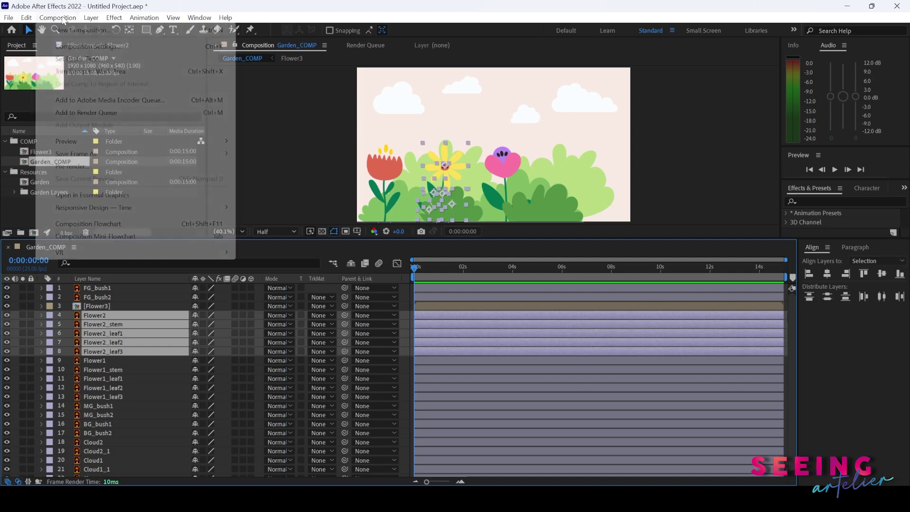
mouse_move(91, 18)
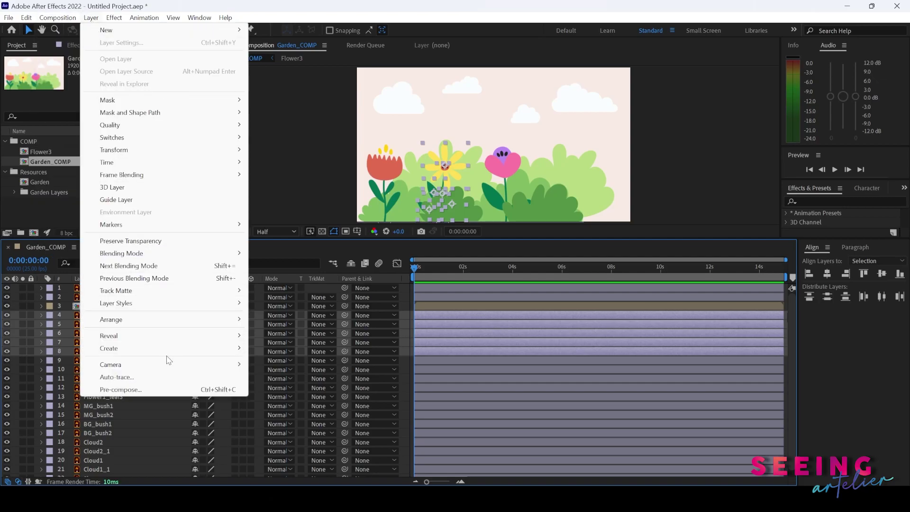
left_click(163, 389)
type("Flower 2")
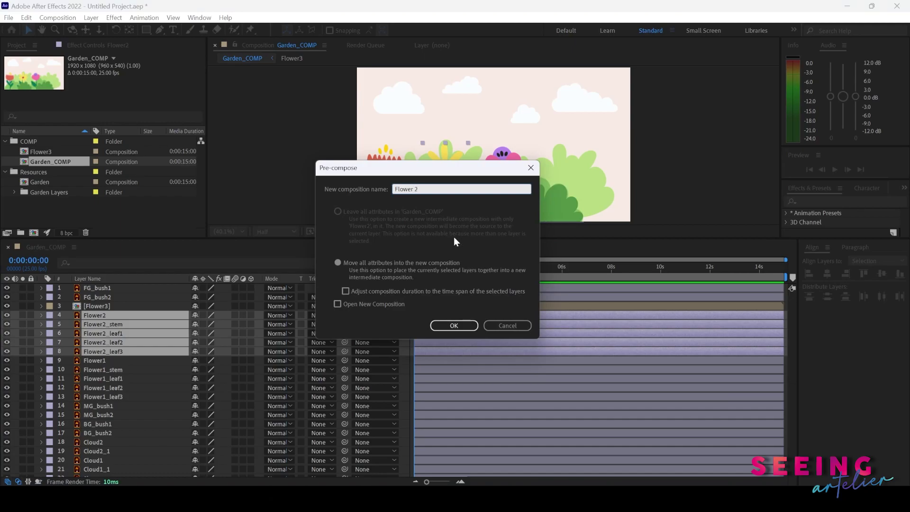
left_click(453, 327)
Pre-compose Flower1, Flower1_stem and the three Flower1 leaf layers into a new composition named Flower 1.
left_click(104, 324)
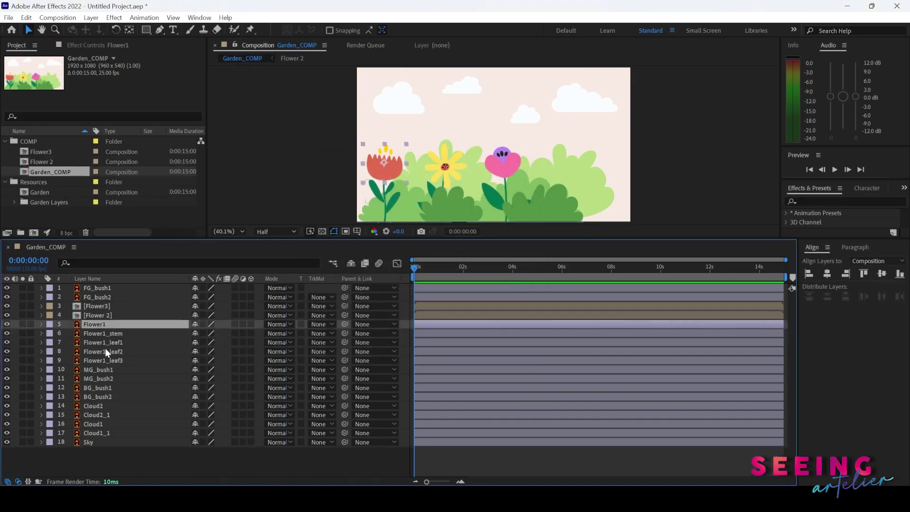
left_click(106, 361, "shift")
key("ctrl+shift+c")
type("Flower")
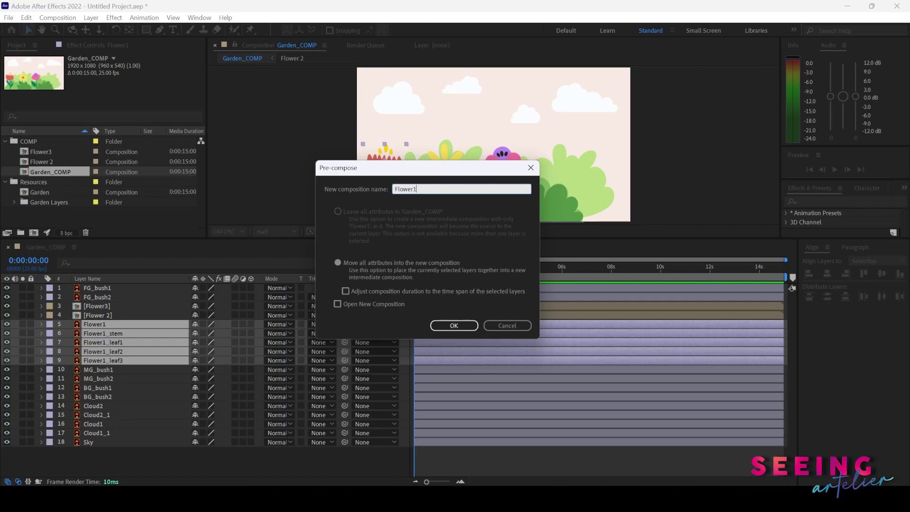
type(" 1")
key("Return")
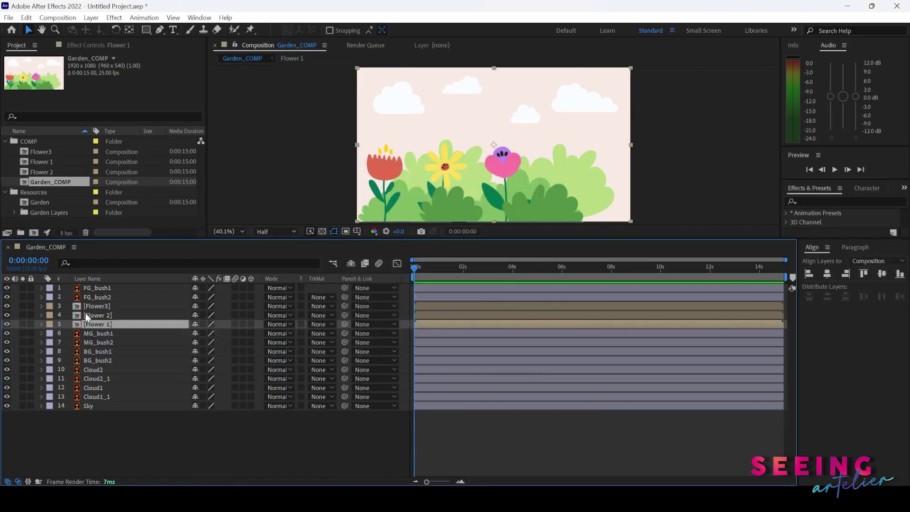
Open the Flower3 composition, enlarge the preview area and compare its frame with Garden_COMP.
double_click(76, 308)
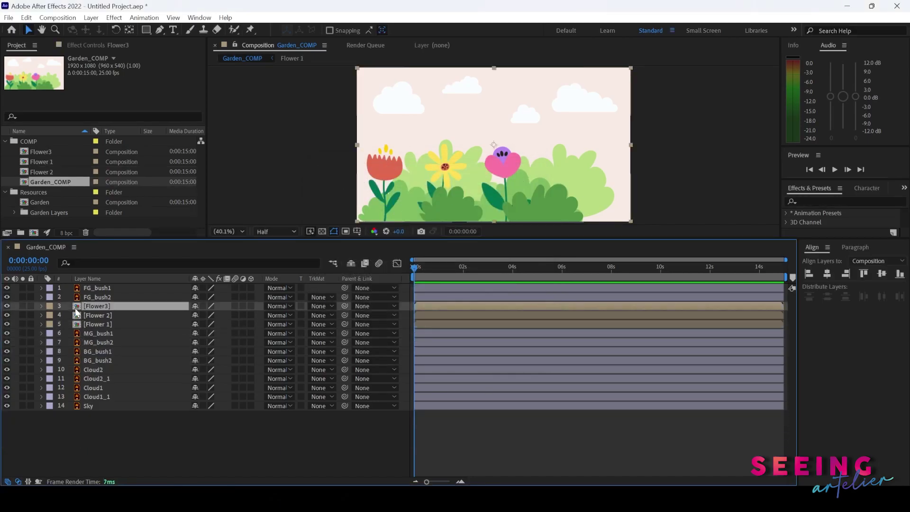
left_click(433, 273)
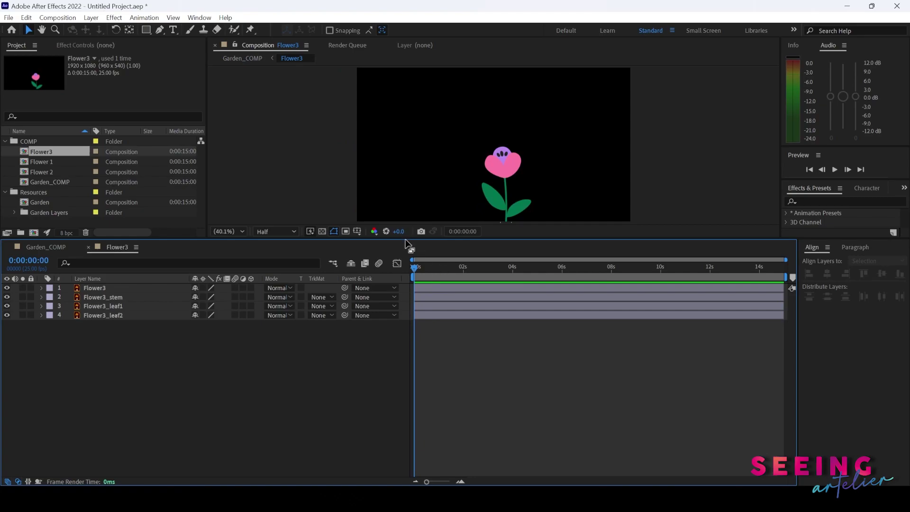
left_click_drag(410, 244, 410, 307)
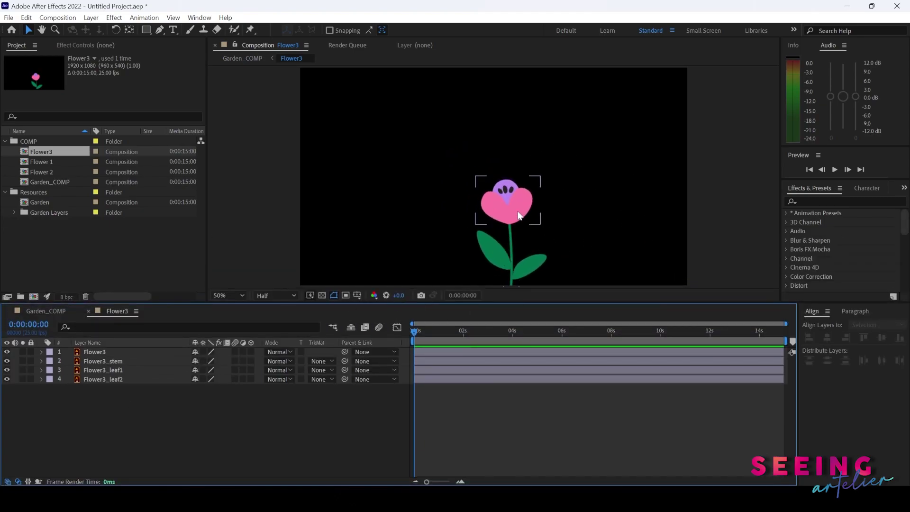
scroll(518, 214, "down", 1)
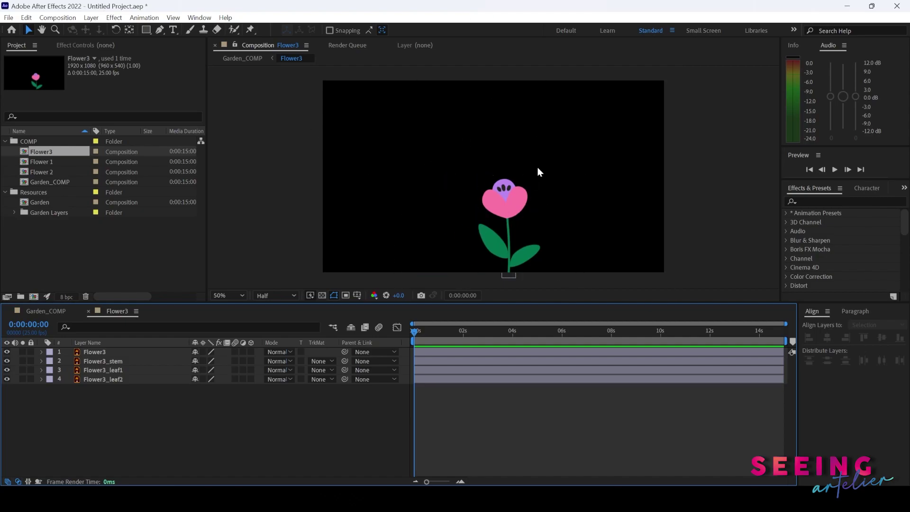
left_click(46, 311)
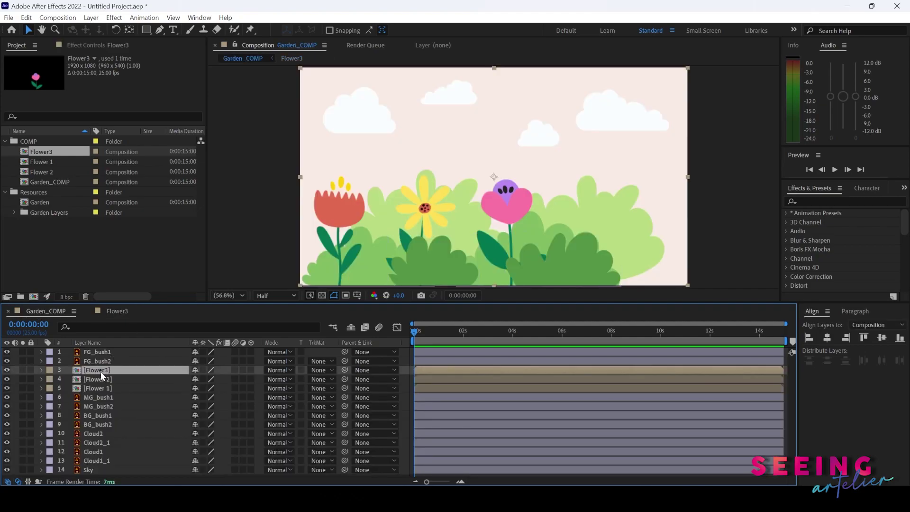
left_click(98, 387)
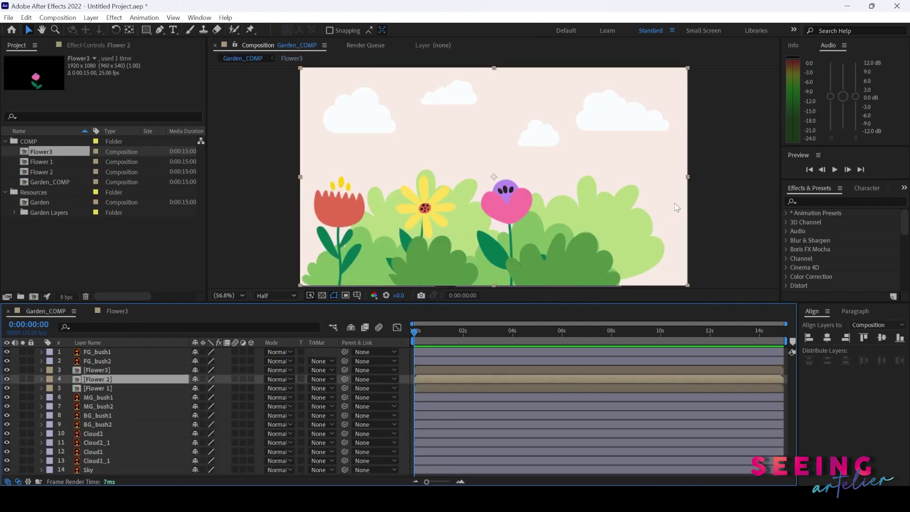
left_click(118, 312)
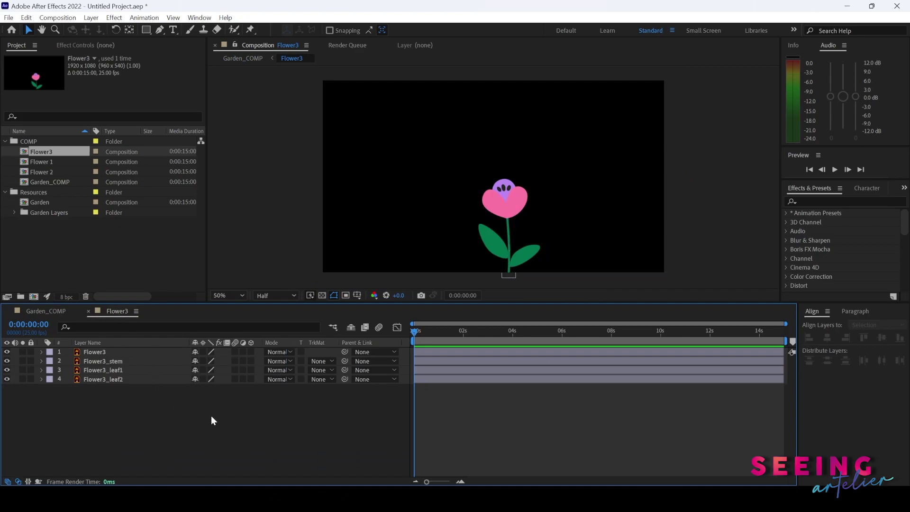
Set the Flower3 composition's width and height to 800 px in its composition settings.
key("ctrl+k")
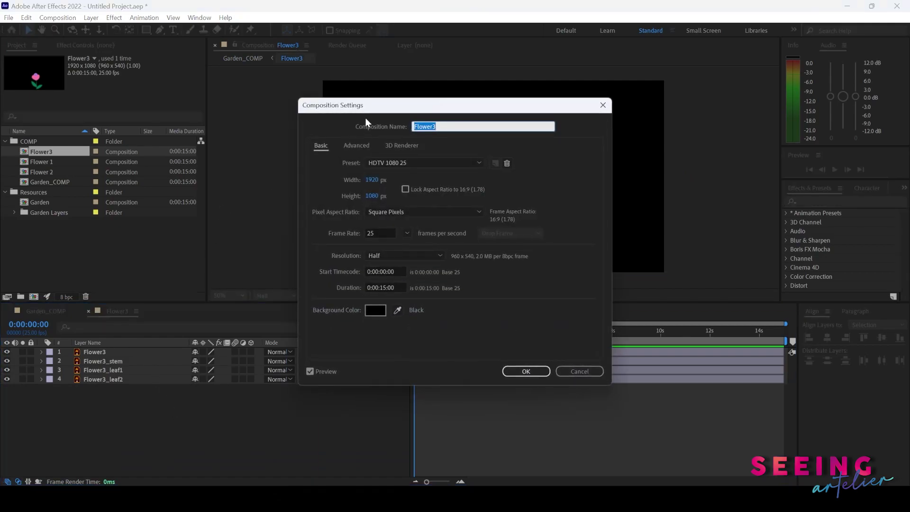
left_click(526, 371)
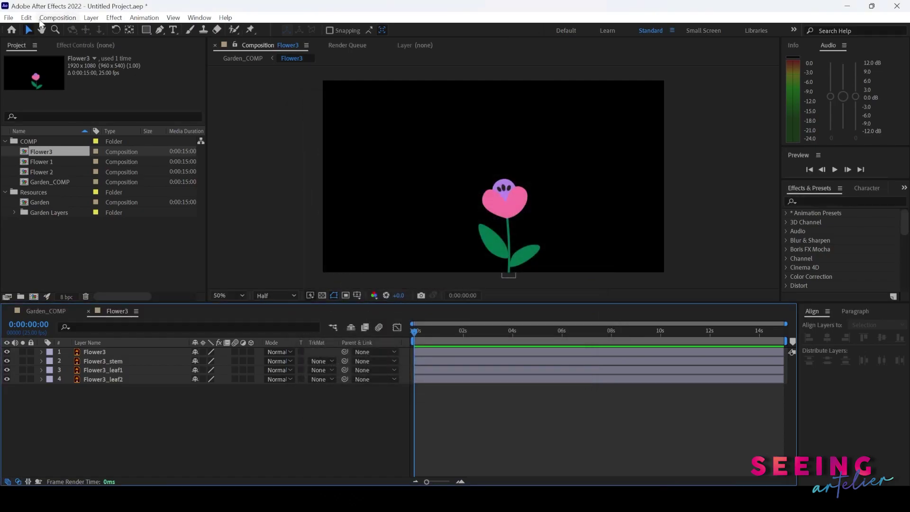
left_click(57, 18)
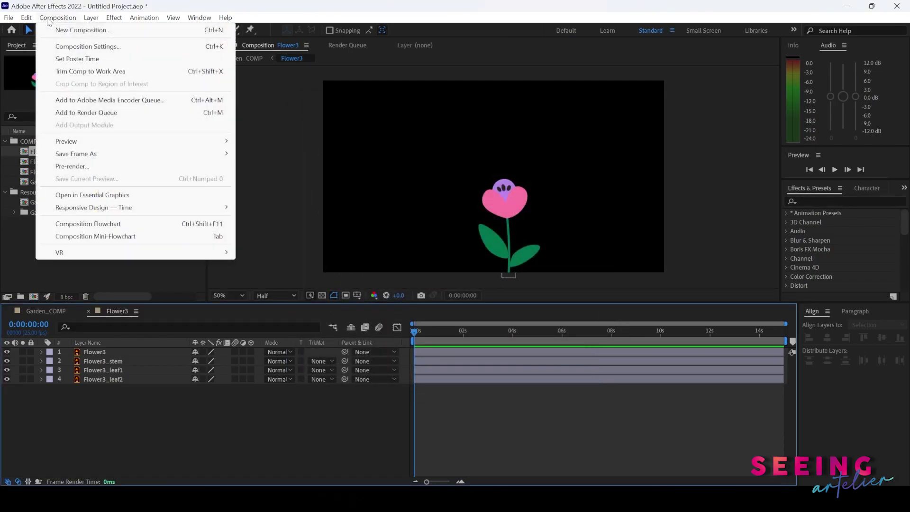
left_click(83, 48)
left_click_drag(436, 107, 633, 199)
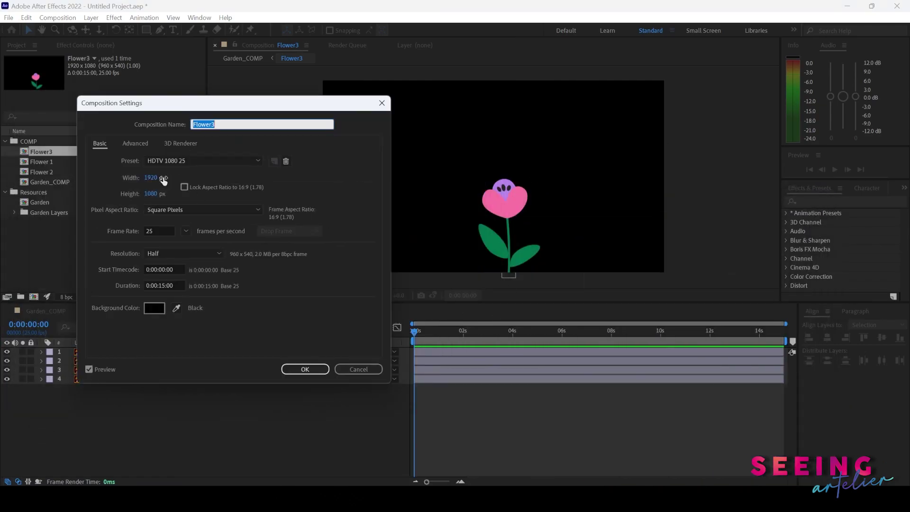
left_click(151, 177)
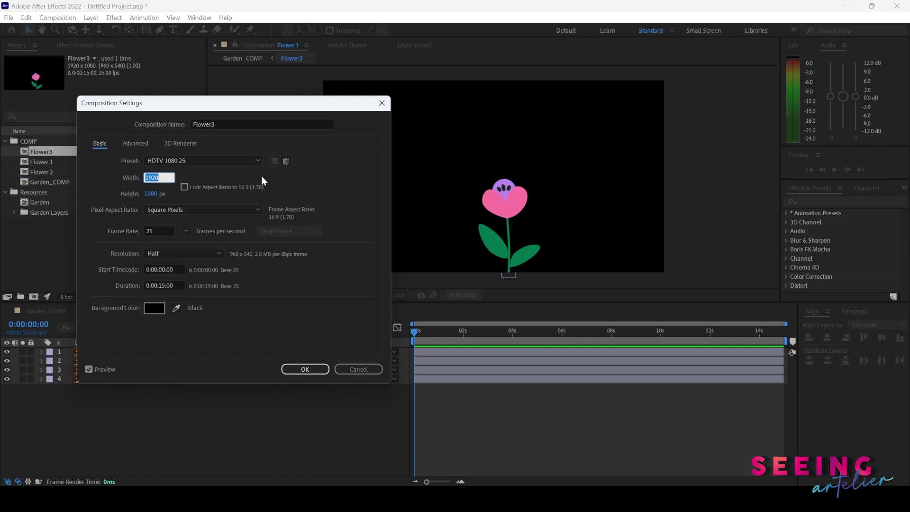
type("800")
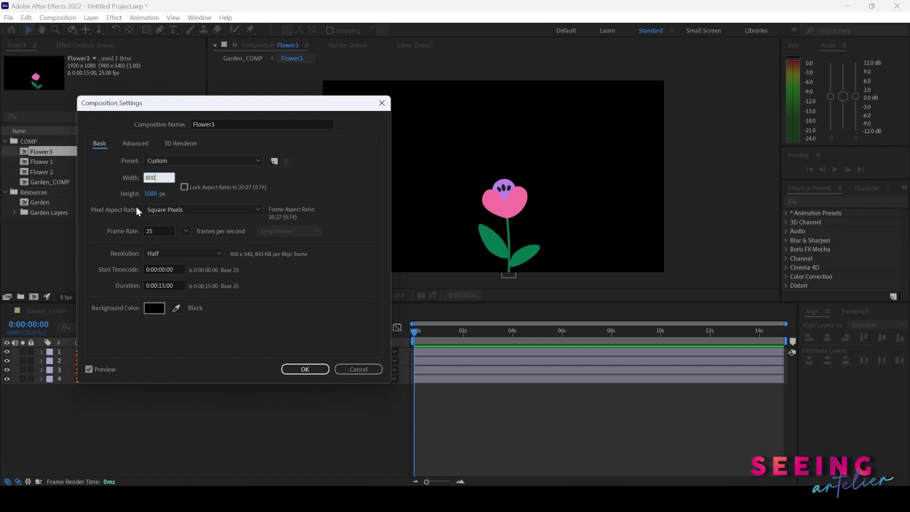
left_click(150, 194)
type("800")
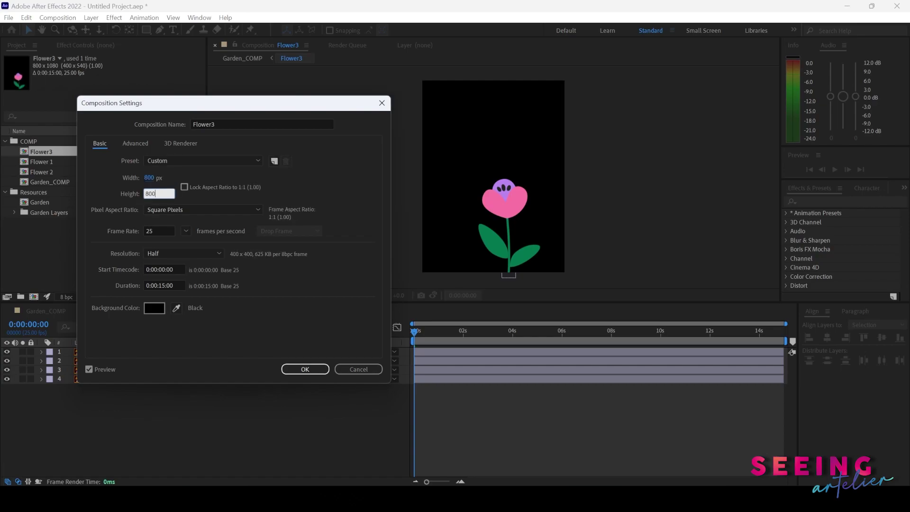
key("Return")
Move all four Flower3 layers together so the whole flower sits in the middle of the square frame.
left_click(107, 353)
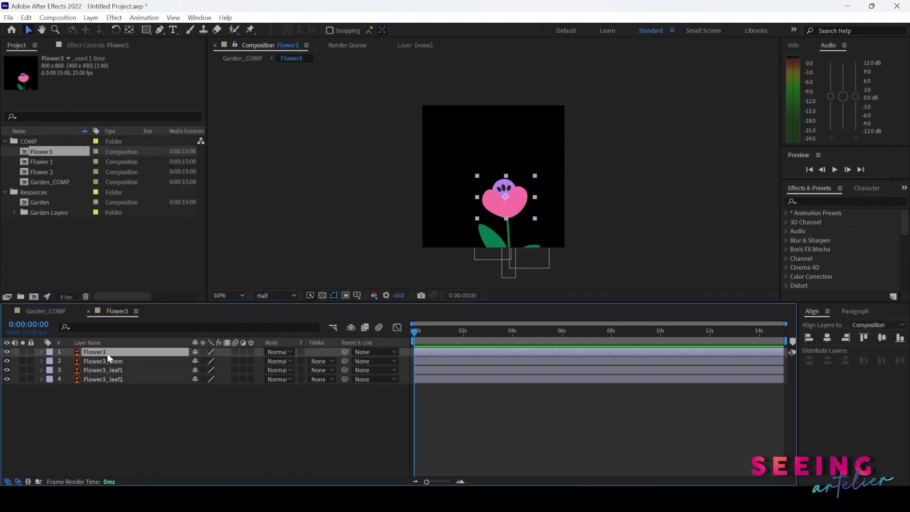
left_click(113, 379, "shift")
left_click_drag(513, 203, 502, 157)
left_click(56, 381)
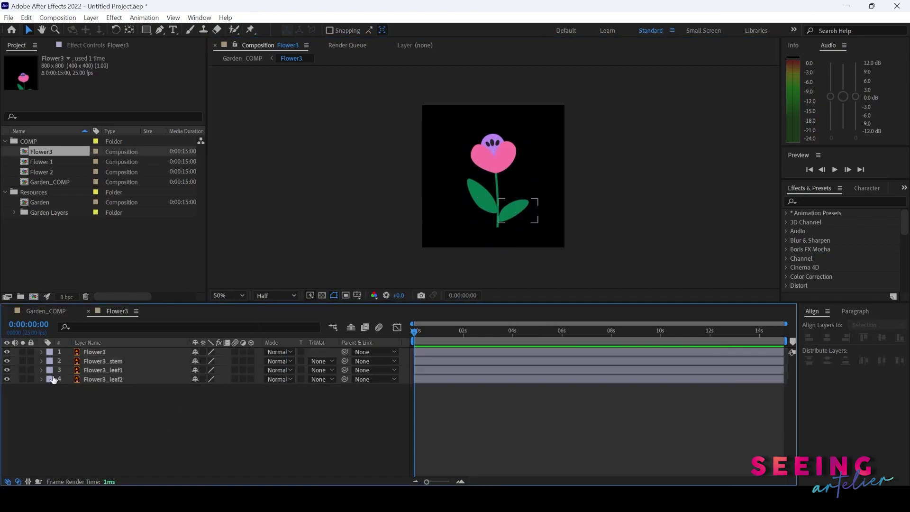
Open the Flower 2 composition from Garden_COMP, resize it to 800 × 800 px and move all its layers to the frame's centre.
left_click(43, 310)
left_click(83, 379)
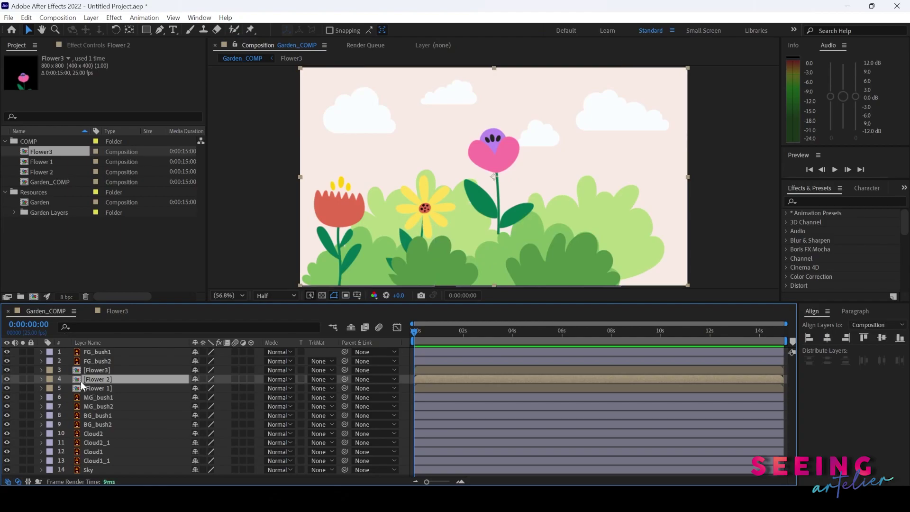
double_click(77, 381)
key("ctrl+k")
left_click(156, 179)
type("800")
key("Tab")
type("800")
left_click(305, 370)
key("ctrl+a")
left_click_drag(410, 217, 489, 159)
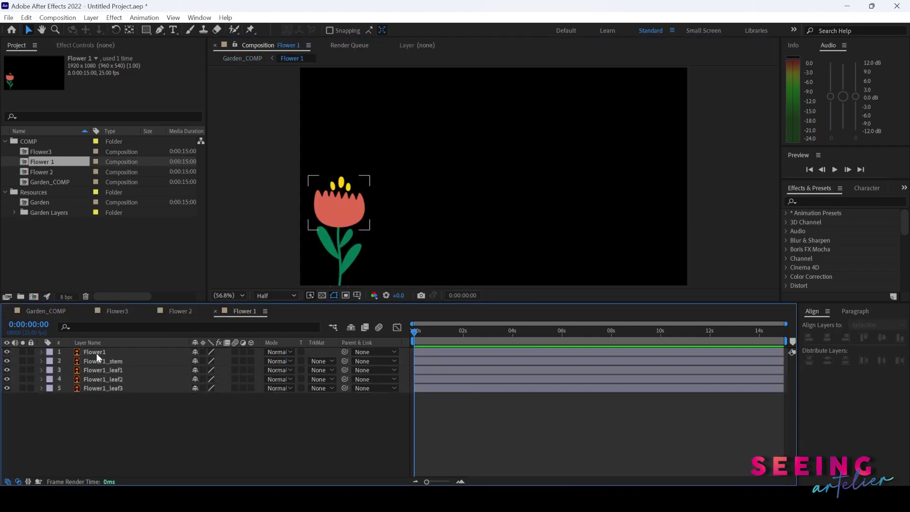
Resize the Flower 1 composition to 800 × 800 px and move all its layers to the centre of the frame.
key("ctrl+k")
left_click(156, 178)
type("800")
key("Tab")
type("800")
left_click(304, 370)
key("ctrl+a")
left_click_drag(259, 242, 472, 178)
Return to Garden_COMP and set the label colour of Cloud2, Cloud2_1, Cloud1 and Cloud1_1 to Blue.
left_click(65, 311)
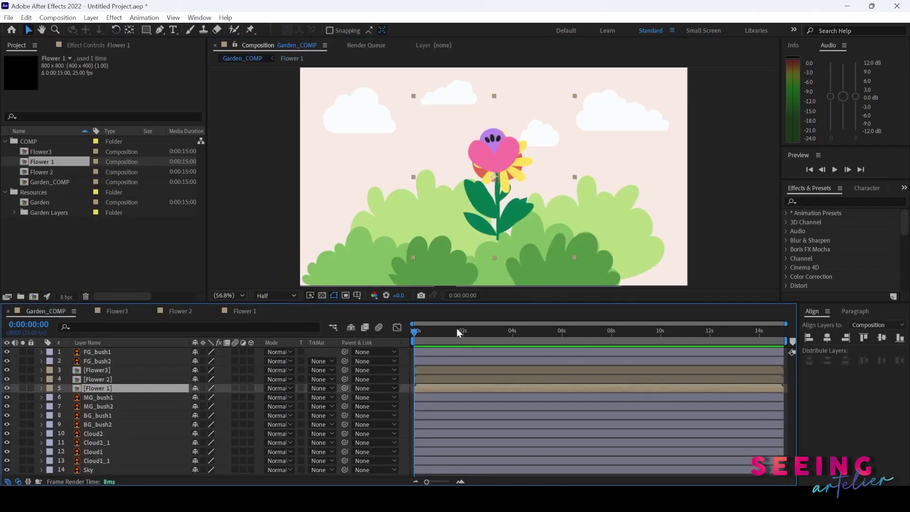
left_click_drag(484, 336, 439, 348)
left_click(106, 351)
left_click(104, 361)
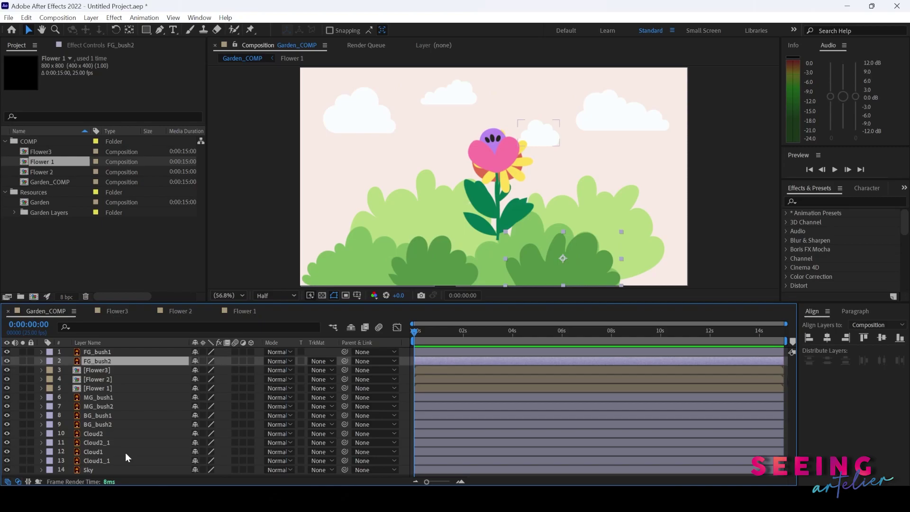
left_click(104, 461)
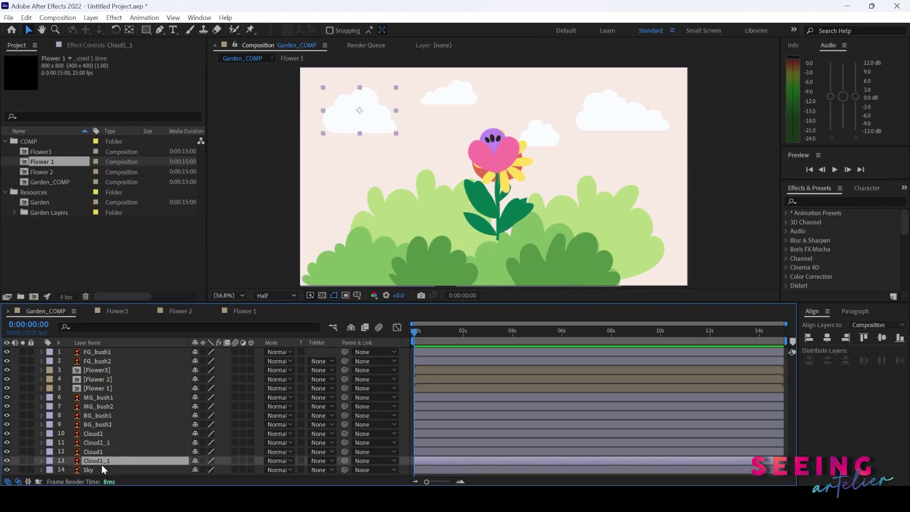
left_click(97, 433, "shift")
left_click(50, 433)
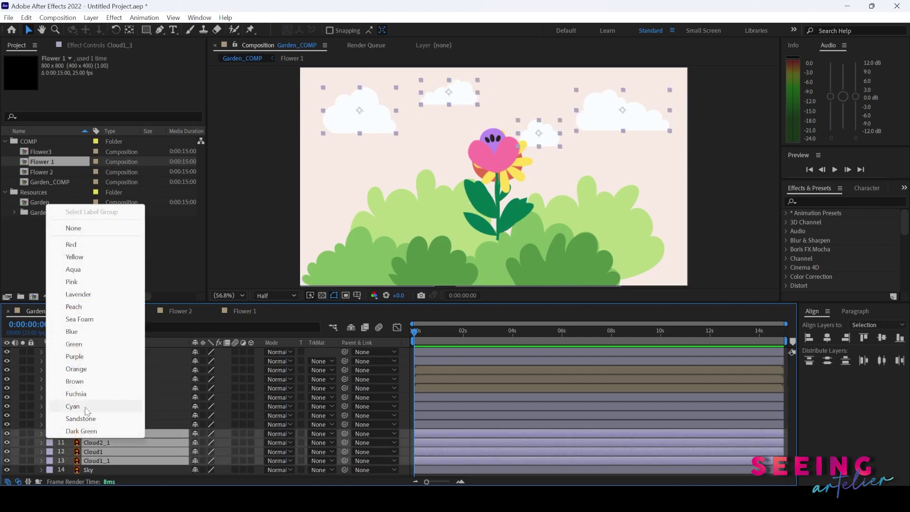
left_click(71, 331)
Set the label colour of all six FG, MG and BG bush layers to Green.
left_click(104, 424)
left_click(102, 397, "shift")
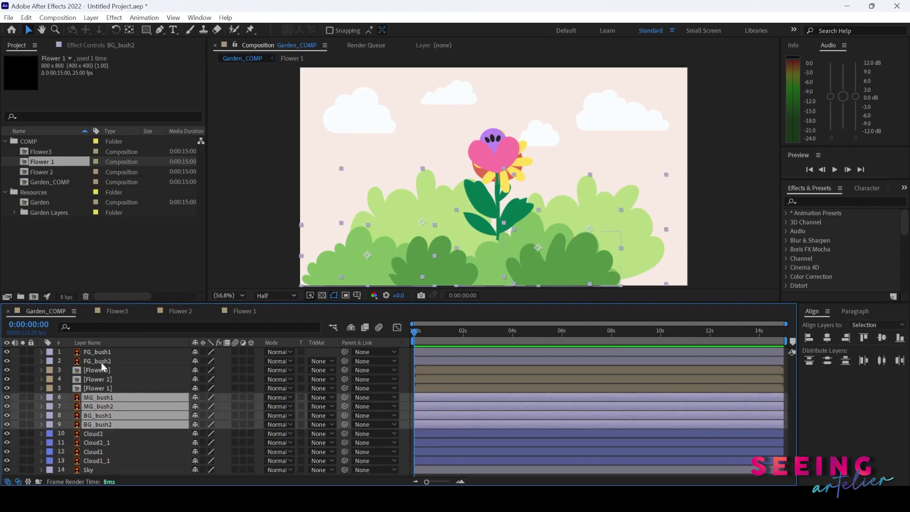
left_click(101, 363, "ctrl")
left_click(104, 351, "ctrl")
left_click(49, 361)
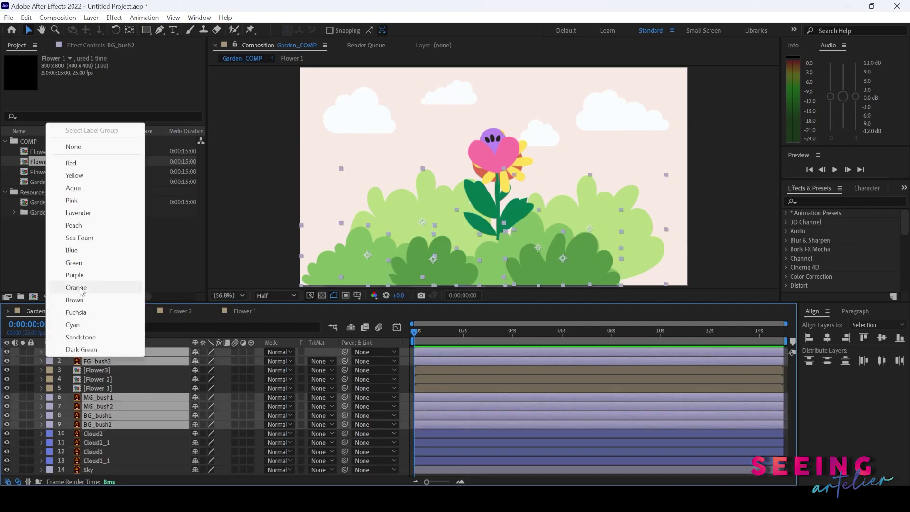
left_click(74, 263)
Set the label colour of the Flower3, Flower 2 and Flower 1 pre-composed layers to Orange.
left_click(101, 369)
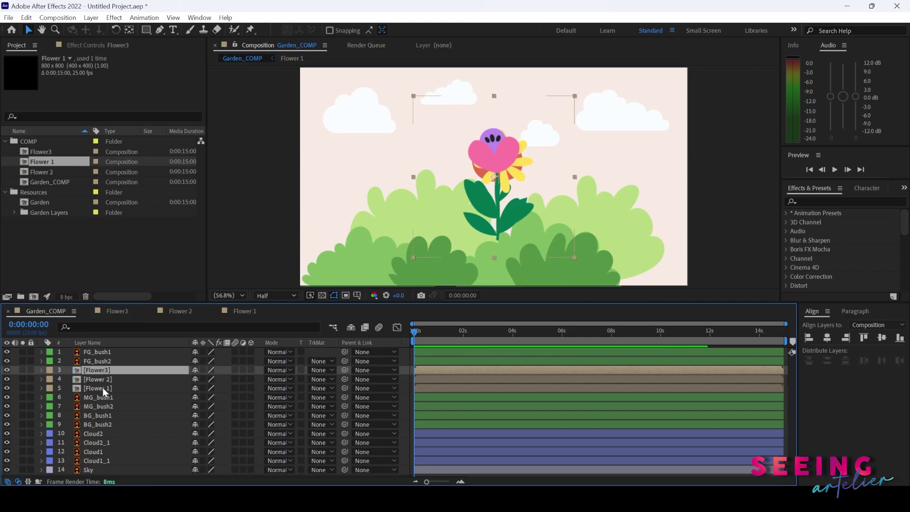
left_click(101, 389, "shift")
left_click(52, 390)
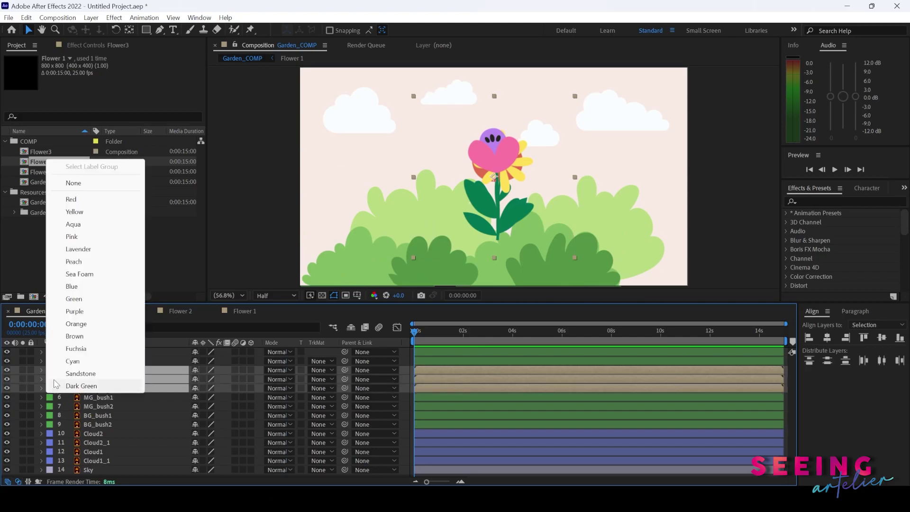
left_click(79, 323)
Set the Sky layer's label colour to Cyan.
left_click(53, 472)
left_click(52, 472)
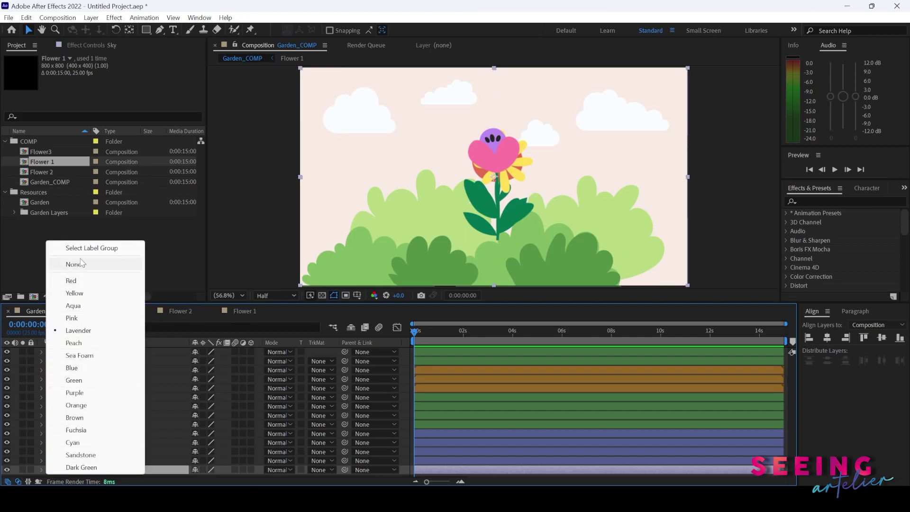
left_click(90, 442)
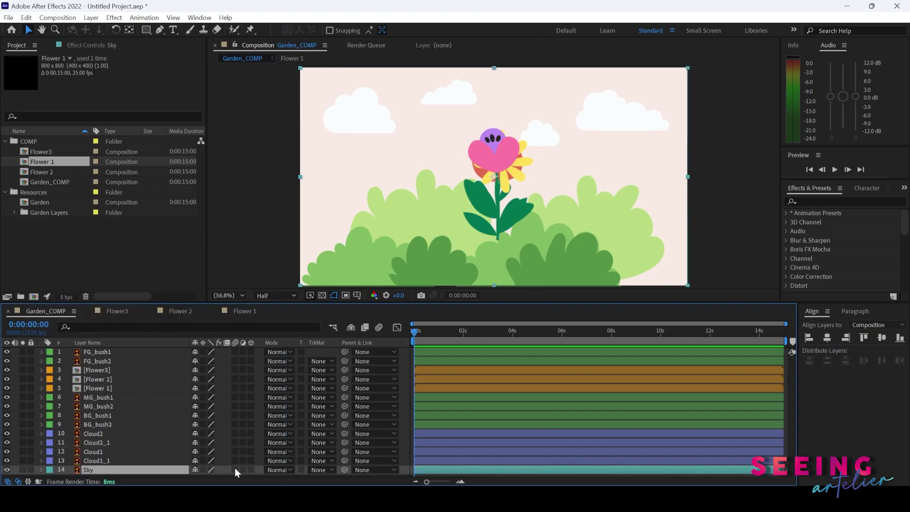
Lock the Sky layer and turn on 3D for all layers from FG_bush1 to Cloud1_1.
left_click(31, 469)
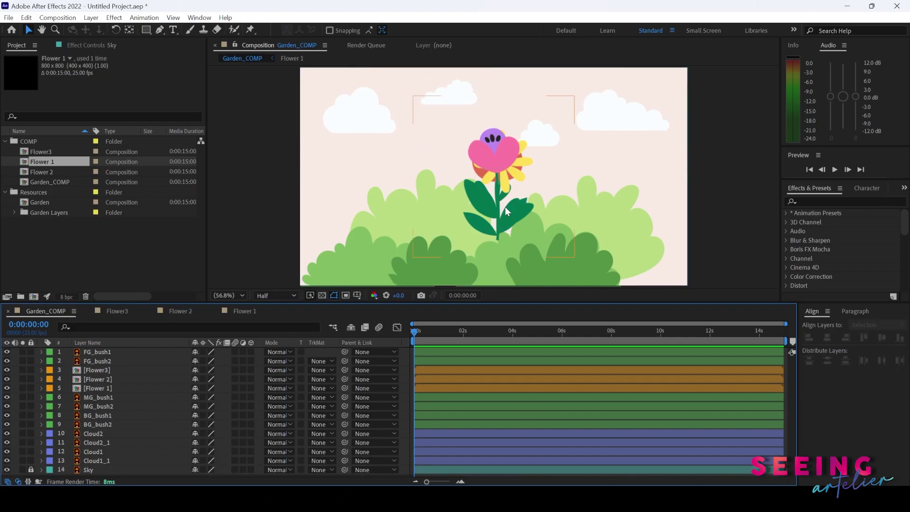
left_click(98, 461)
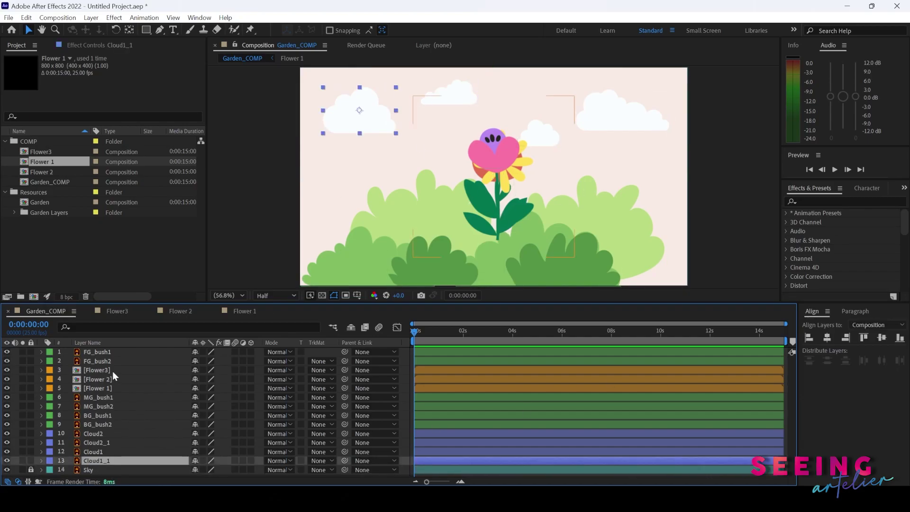
left_click(107, 352, "shift")
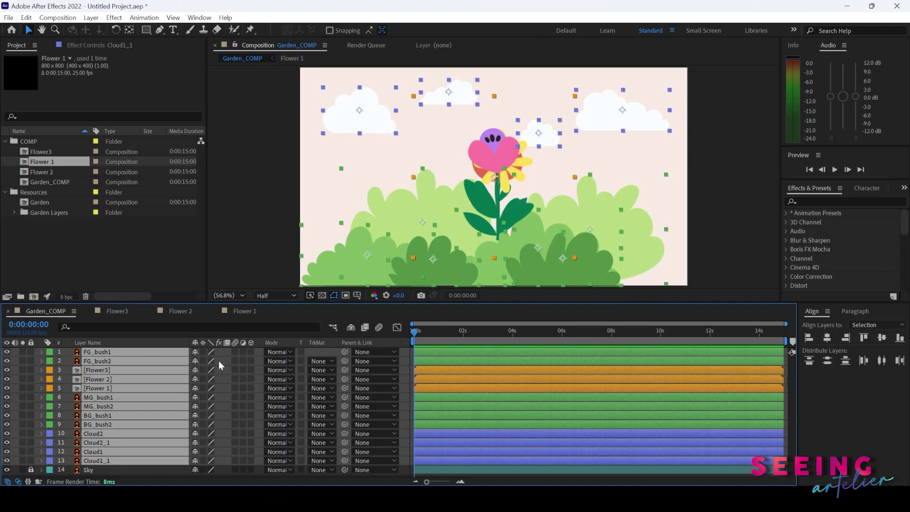
left_click(251, 351)
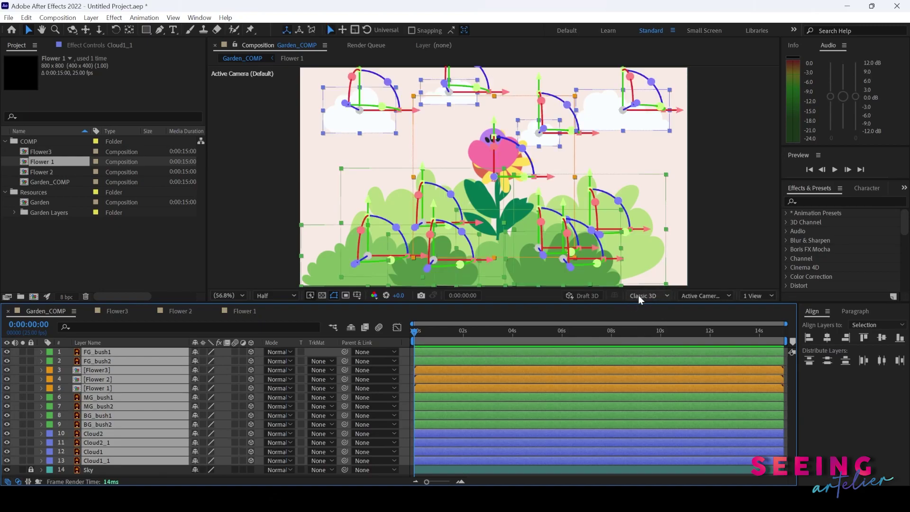
Split the composition viewer into 2 Views, with the Left view beside the Active Camera view.
left_click(755, 297)
left_click(761, 318)
left_click(363, 193)
scroll(309, 194, "up", 5)
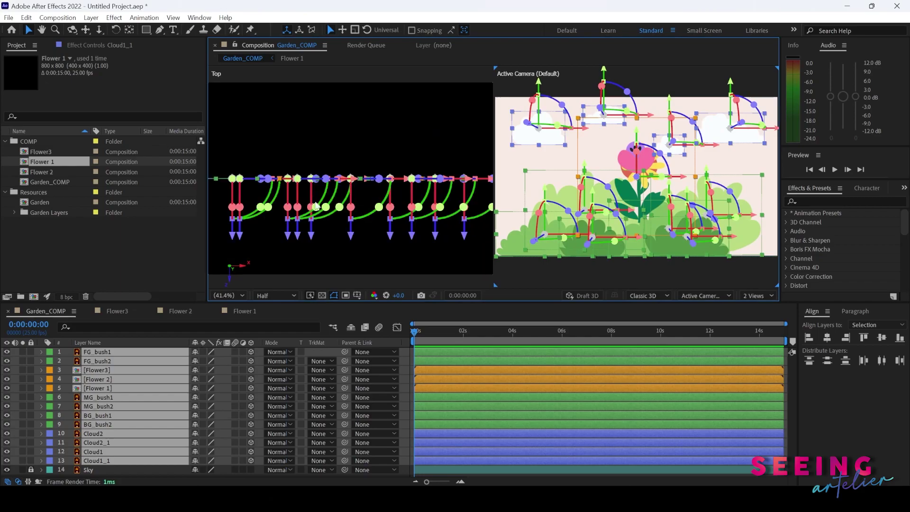
scroll(311, 199, "down", 3)
left_click(321, 191)
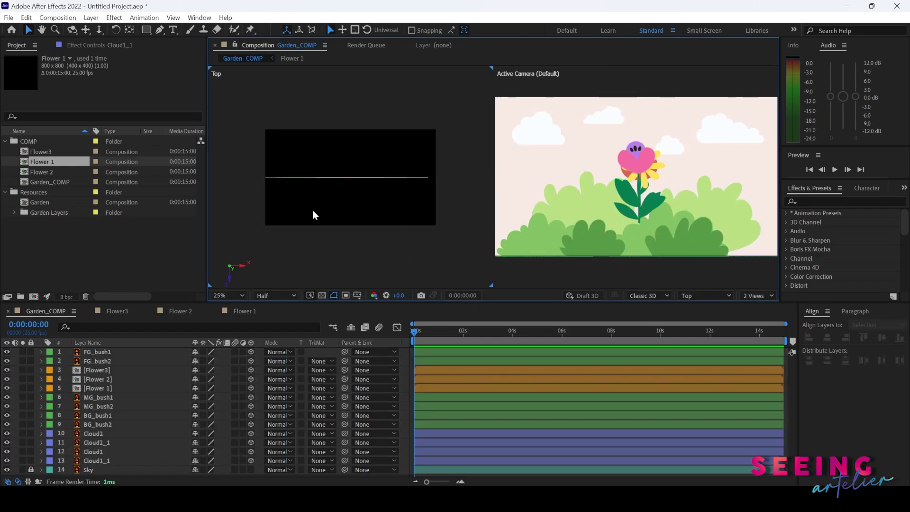
left_click(702, 298)
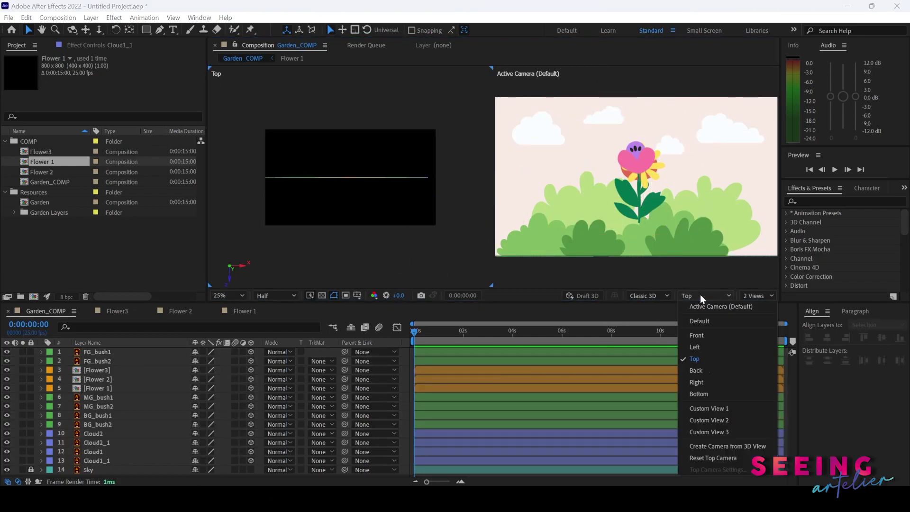
left_click(695, 348)
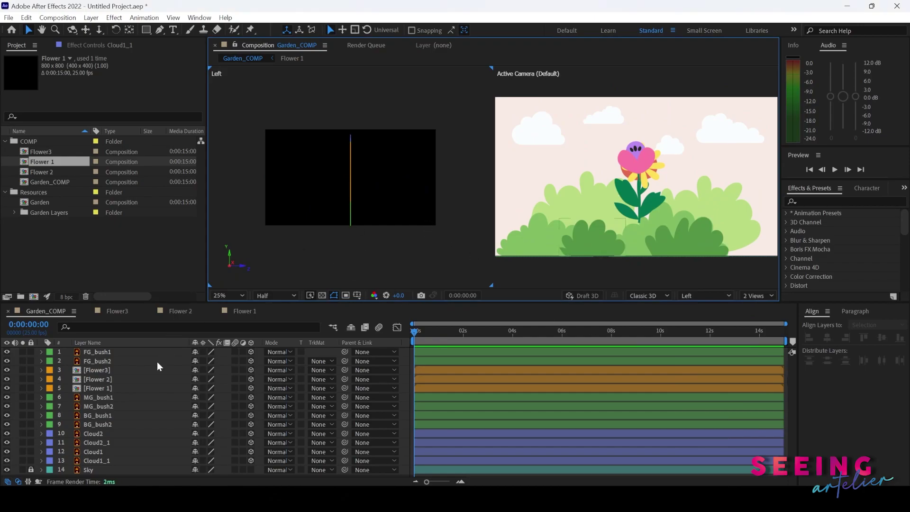
Add a one-node camera named Camera 1 with the 50mm preset above the FG_bush1 layer.
left_click(142, 352)
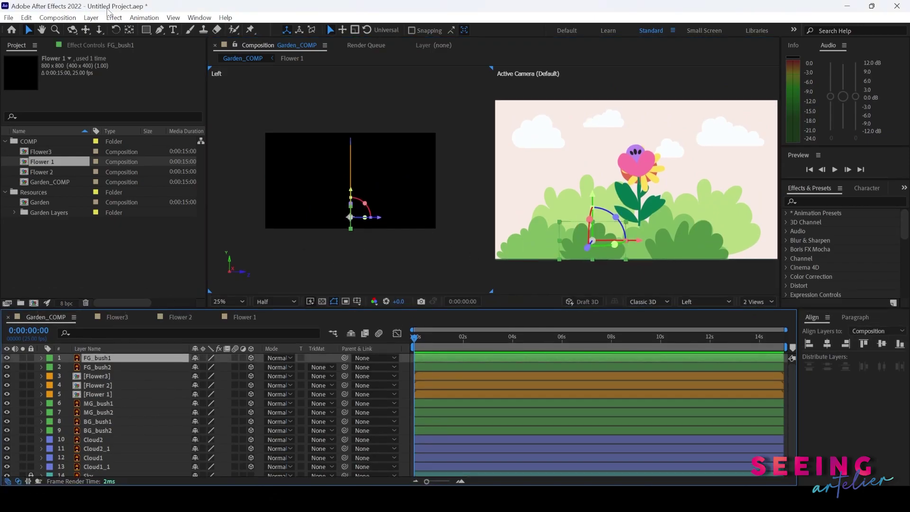
left_click(91, 18)
mouse_move(107, 28)
left_click(282, 70)
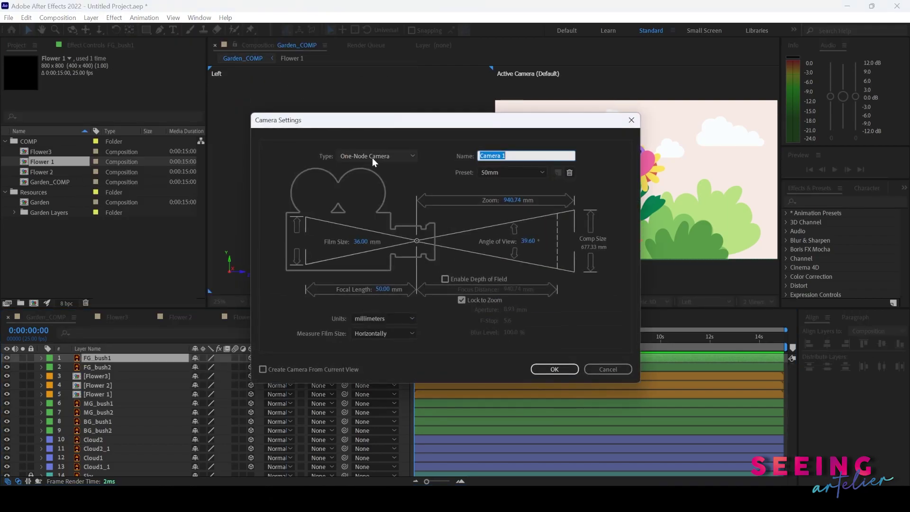
left_click(553, 370)
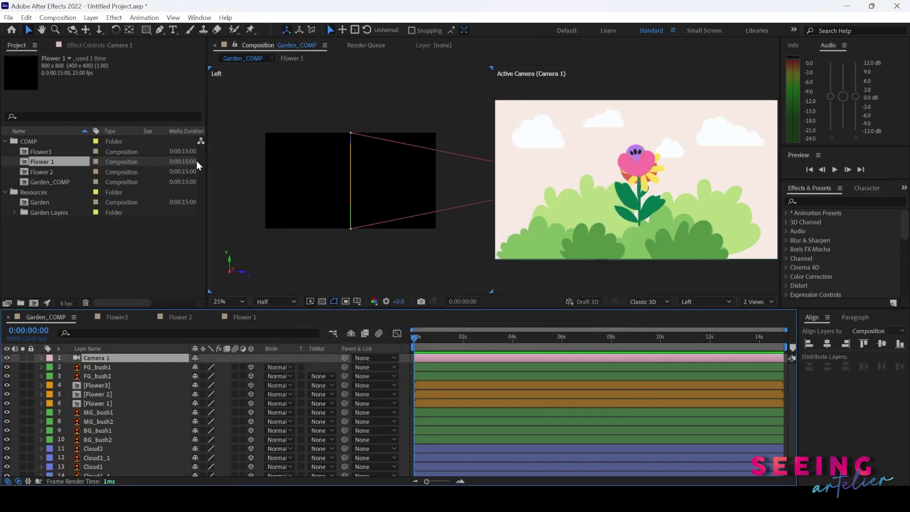
Lock the Camera 1 layer and deselect it, with the Left view at 12.5% magnification.
left_click_drag(174, 307, 173, 300)
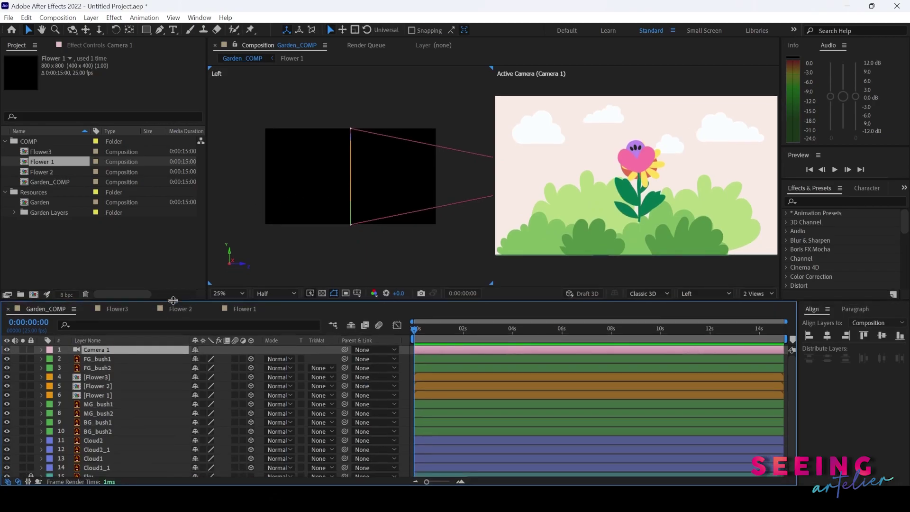
key("comma")
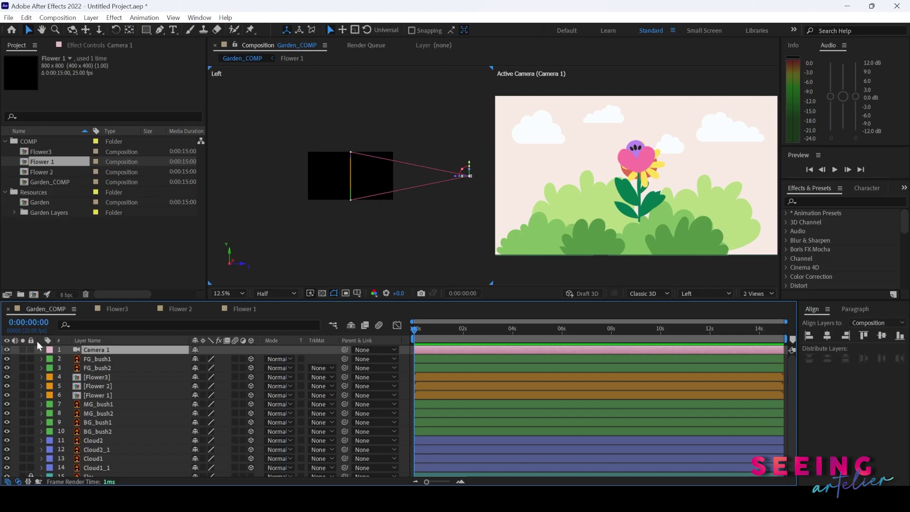
key("F2")
Push the four cloud layers together far back along the Z axis in the Left view and raise them in the sky.
scroll(145, 421, "down", 1)
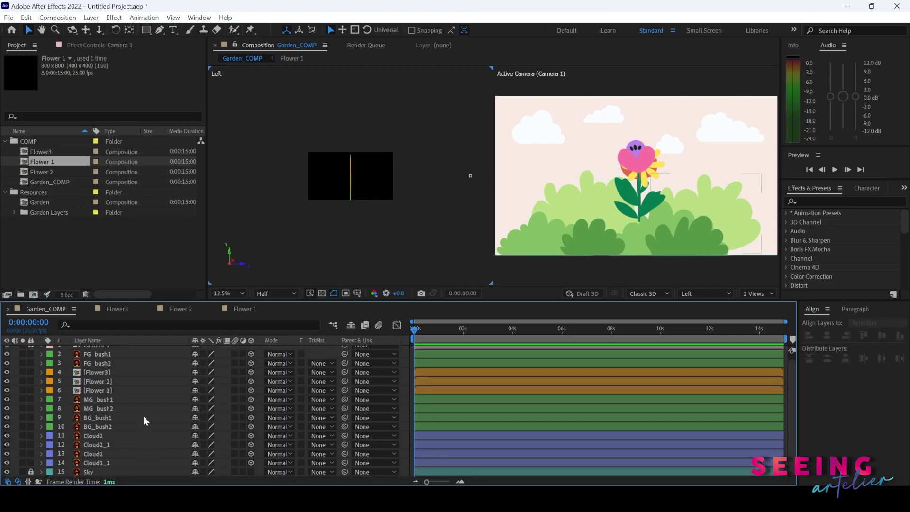
left_click(95, 437)
left_click(94, 437)
left_click(97, 465, "shift")
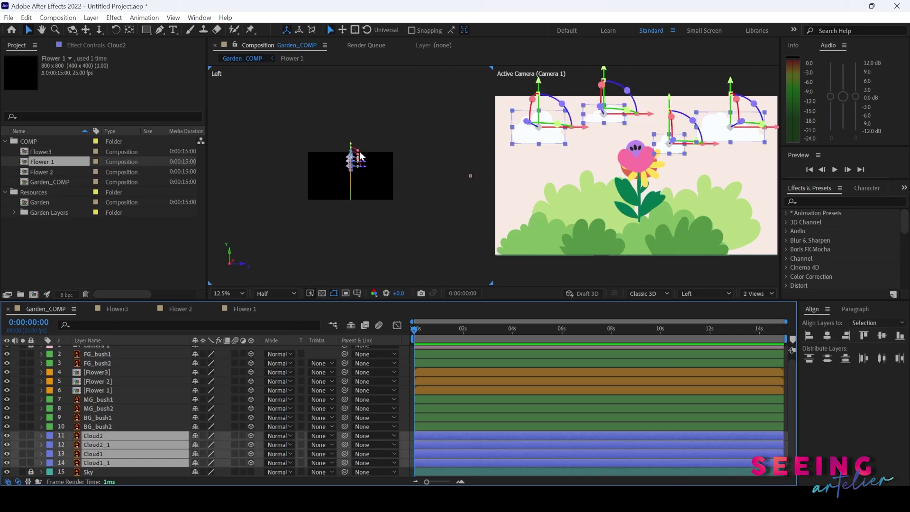
left_click_drag(365, 171, 244, 171)
left_click_drag(281, 195, 313, 196)
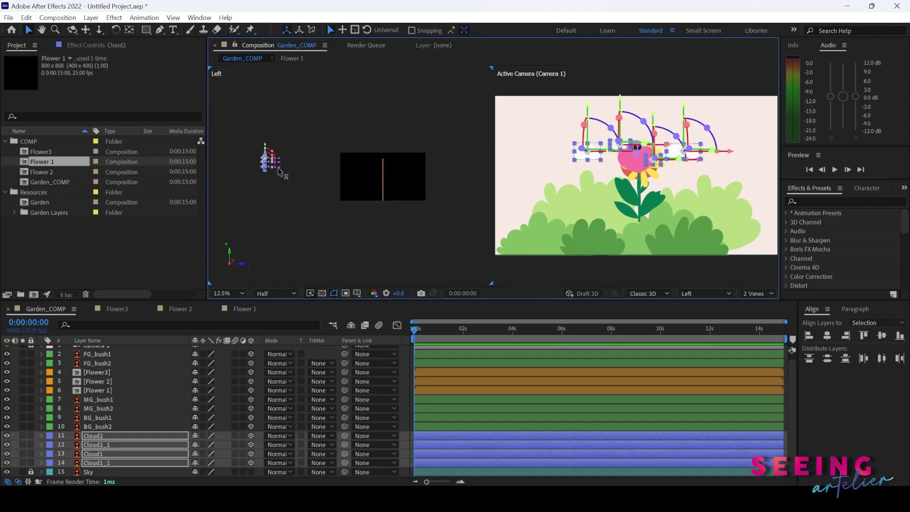
left_click_drag(274, 168, 237, 175)
left_click_drag(594, 112, 595, 78)
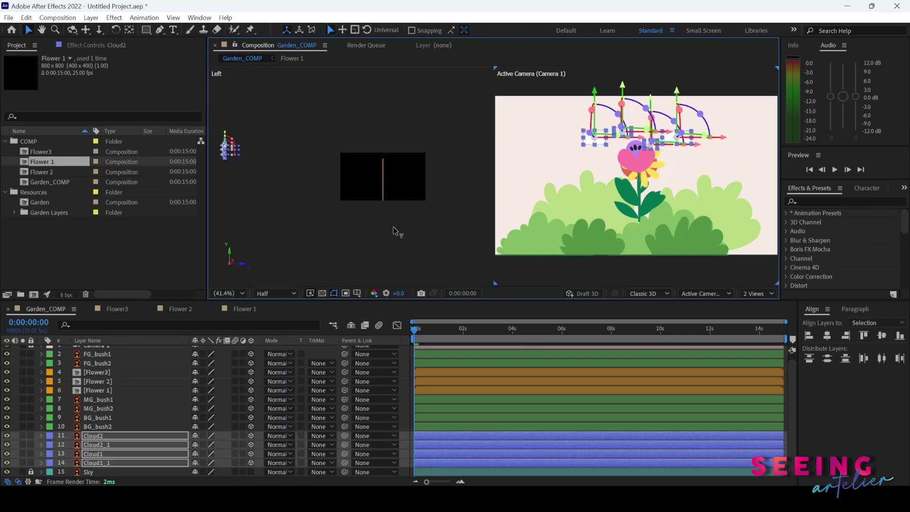
Scale the four cloud layers up to 181%.
key("s")
left_click(207, 444)
type("150")
key("Return")
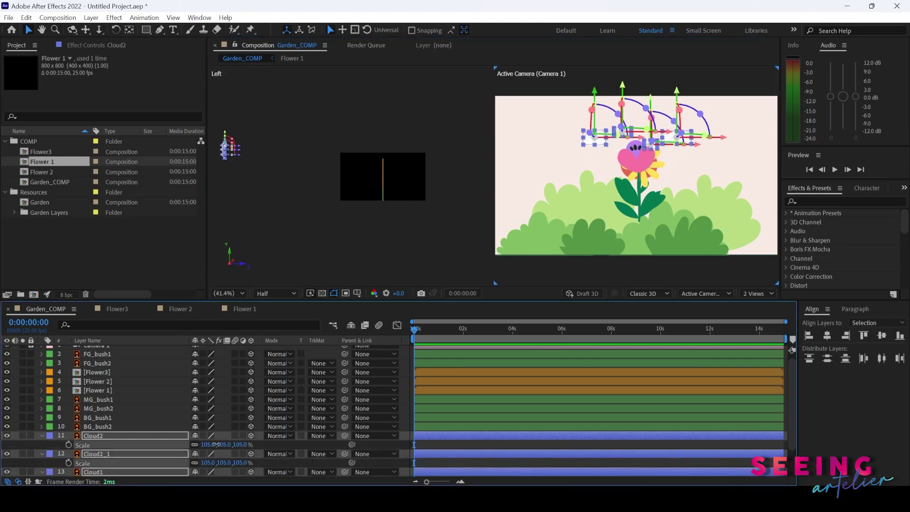
left_click_drag(239, 440, 245, 437)
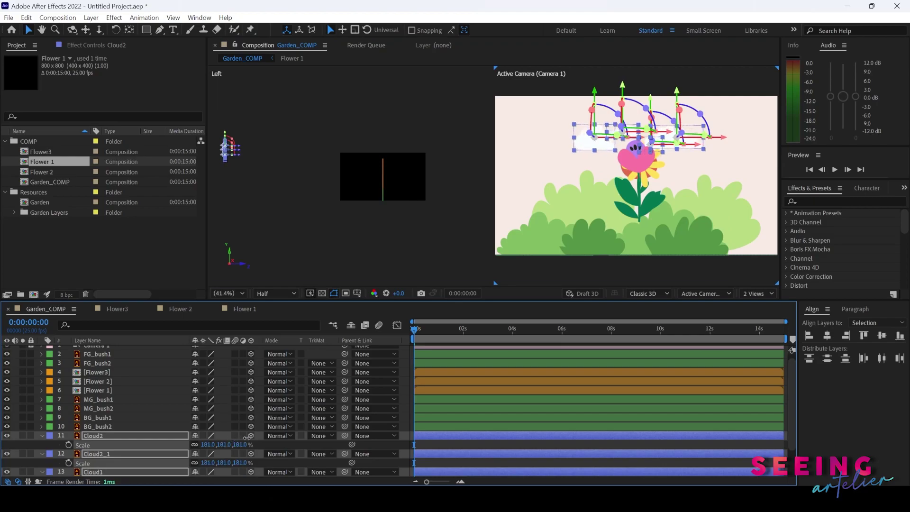
left_click(171, 420)
Move Cloud1_1 horizontally to the left edge of the camera frame.
left_click(125, 435)
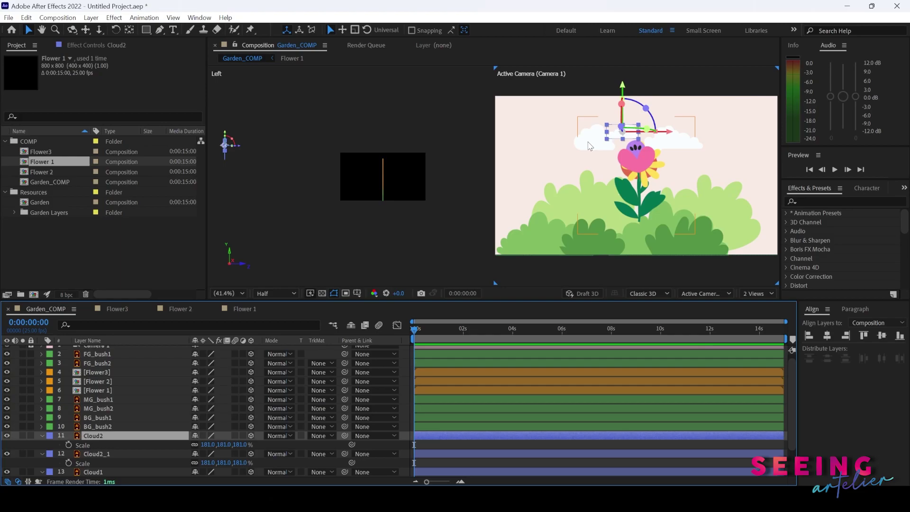
left_click(588, 145)
scroll(117, 462, "down", 2)
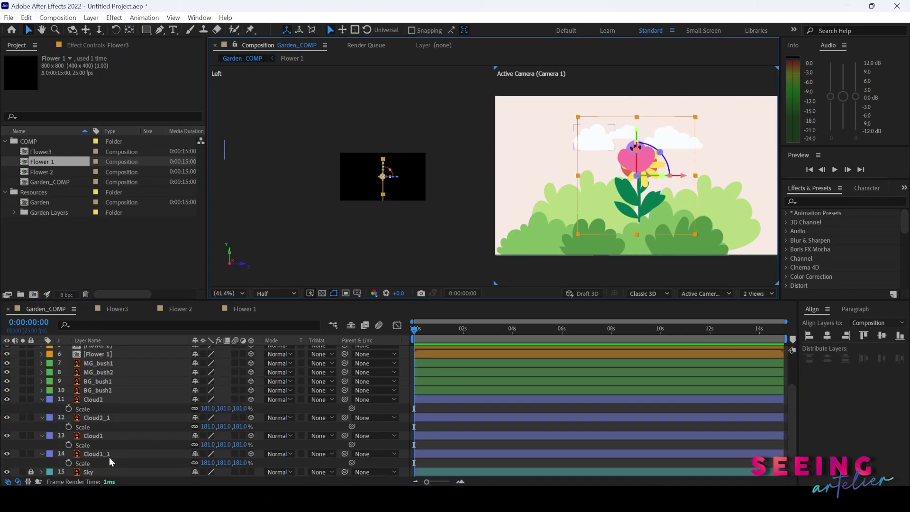
left_click(108, 453)
left_click_drag(639, 139, 550, 144)
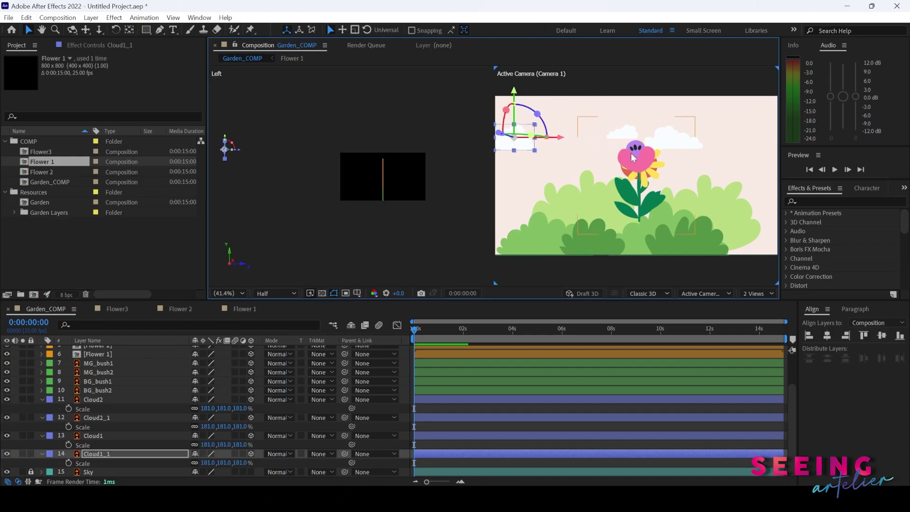
Spread Cloud1 and Cloud2_1 to the right, with Cloud1 partly past the right edge of the frame.
left_click(146, 439)
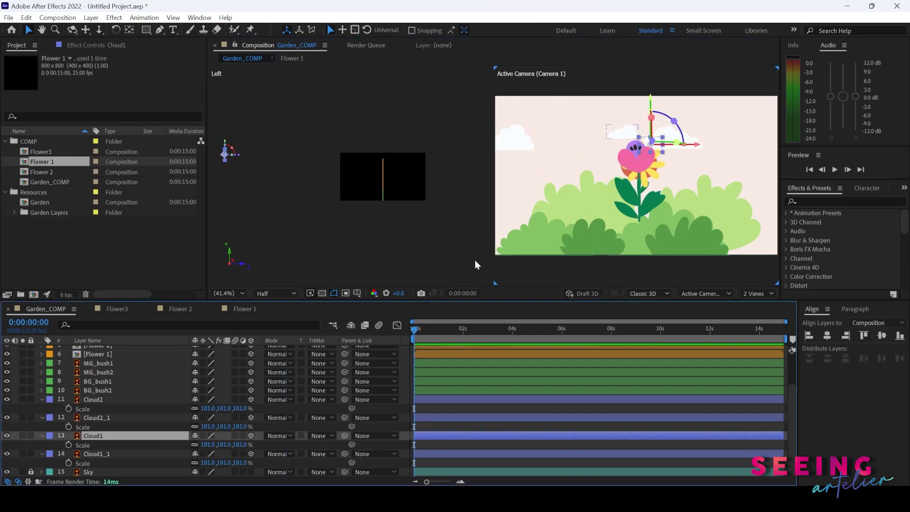
left_click_drag(694, 145, 825, 150)
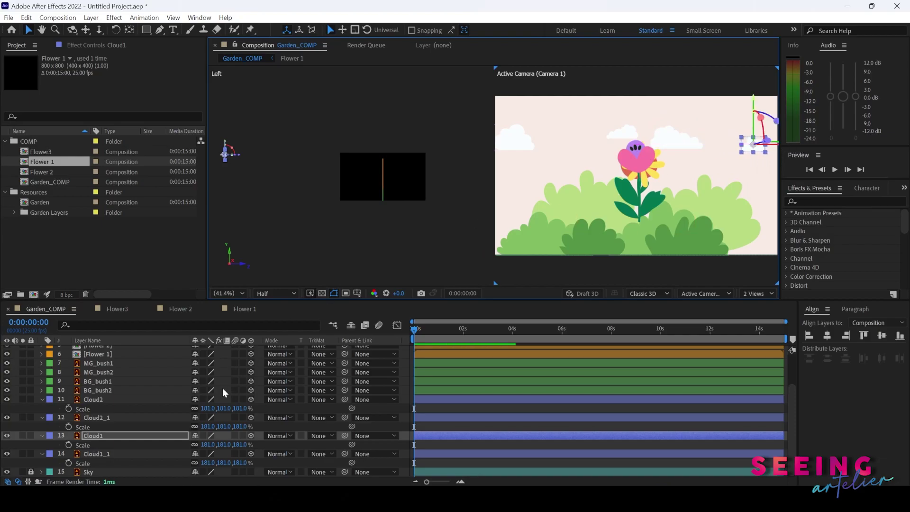
left_click(113, 418)
left_click_drag(723, 138, 801, 149)
left_click(757, 153)
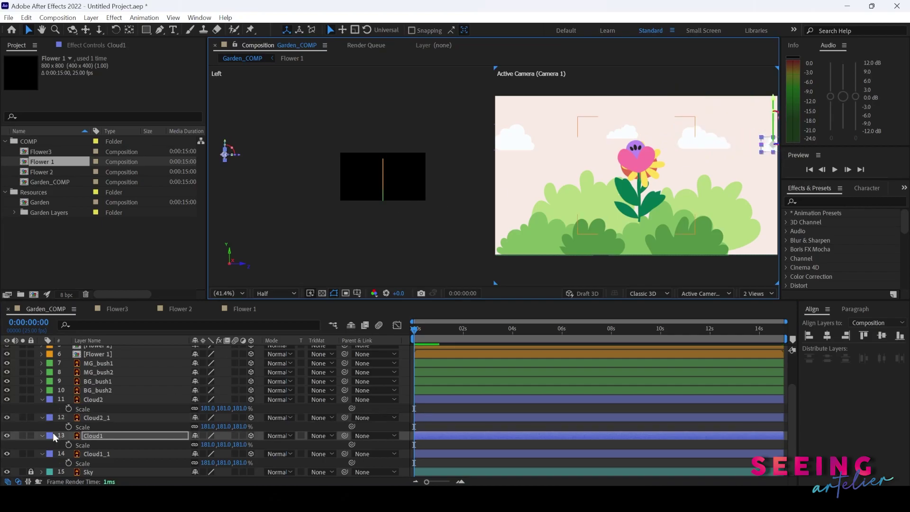
Collapse the Scale properties of all four cloud layers in the timeline.
left_click(95, 402)
left_click(98, 455, "shift")
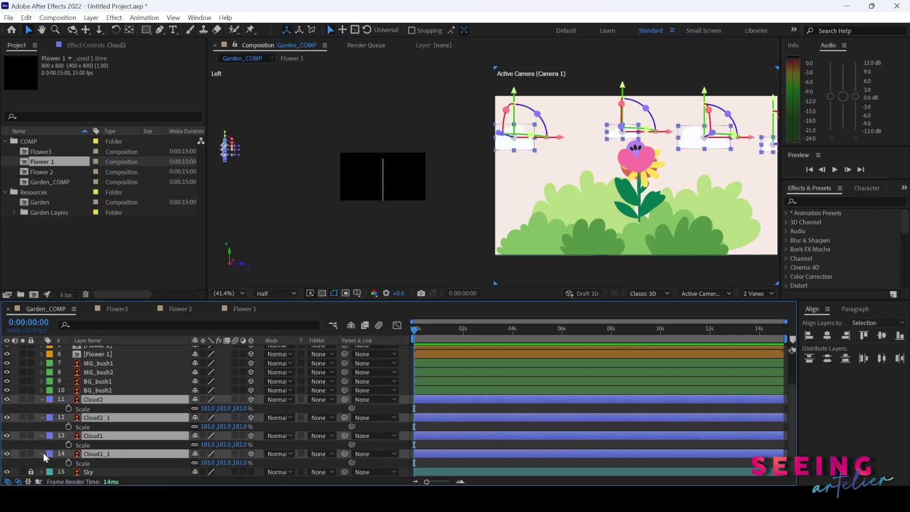
left_click(42, 453)
Move Flower3 left of the other flowers and place its layer below BG_bush2 in the stack.
left_click(98, 426)
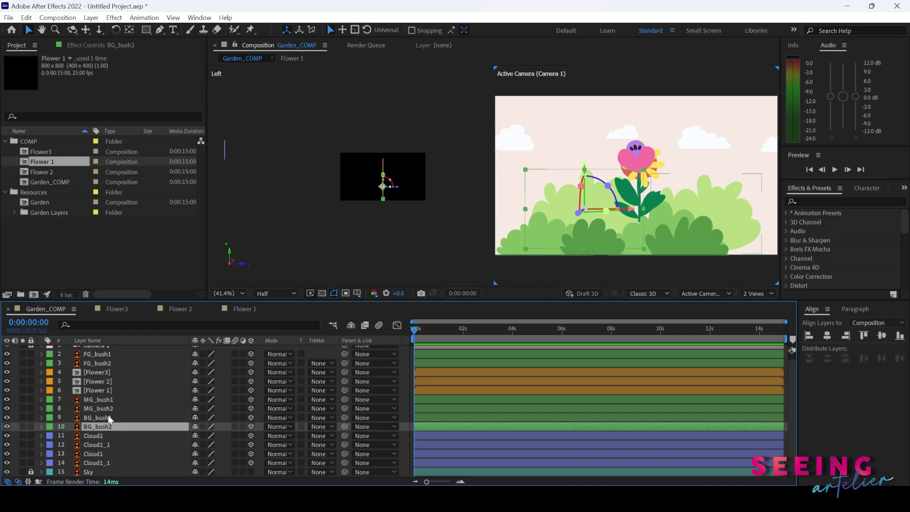
left_click(109, 372)
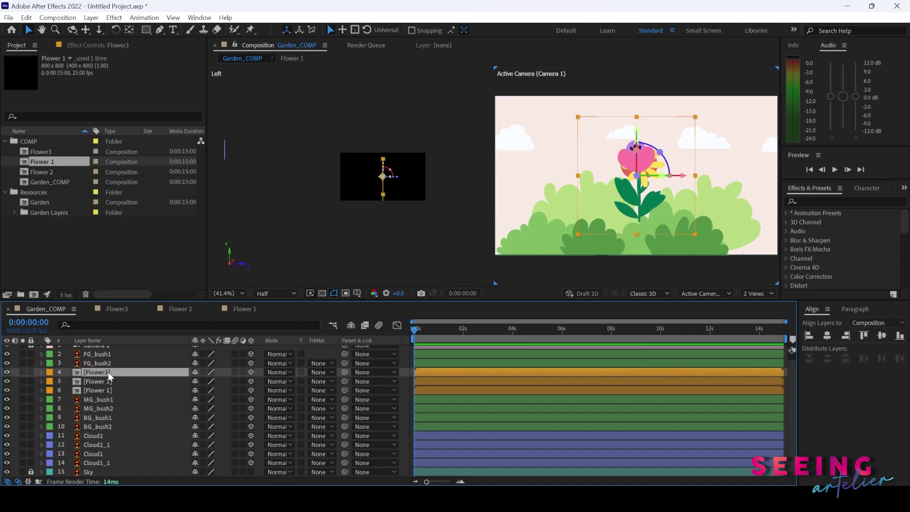
left_click_drag(682, 179, 634, 178)
left_click_drag(120, 369, 110, 433)
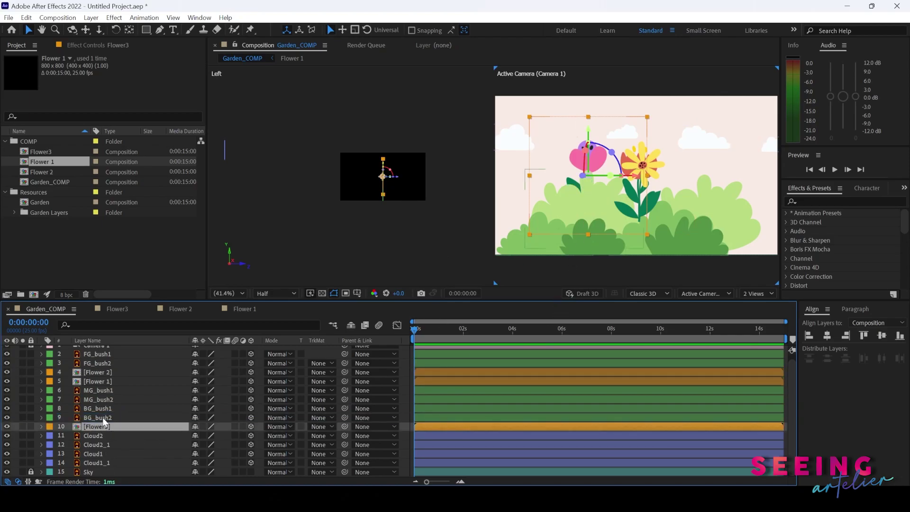
Push BG_bush1, BG_bush2 and Flower3 back along the Z axis, keeping them in front of the clouds.
left_click(98, 418)
left_click(97, 408, "shift")
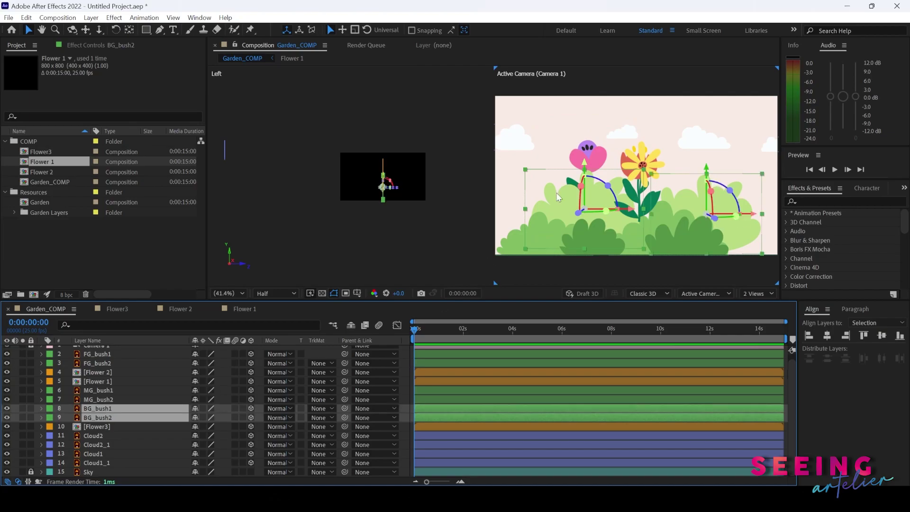
left_click(105, 428, "shift")
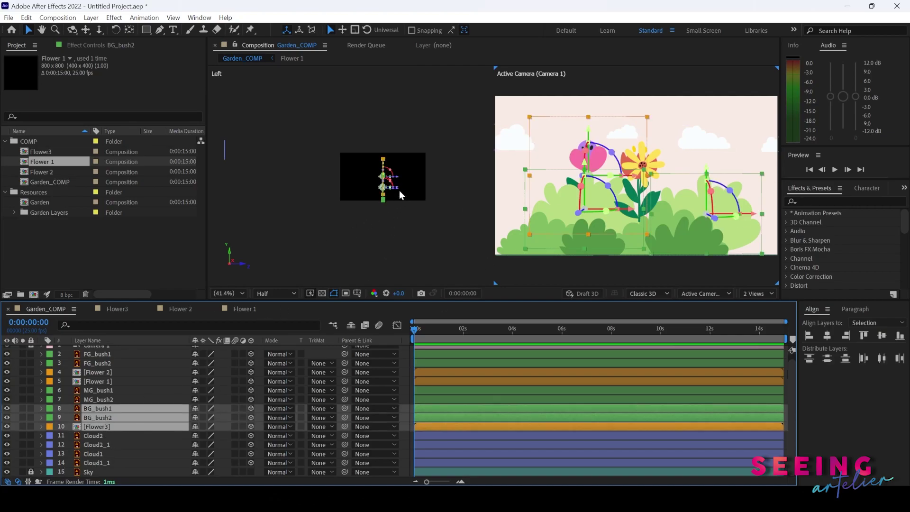
left_click_drag(401, 193, 290, 204)
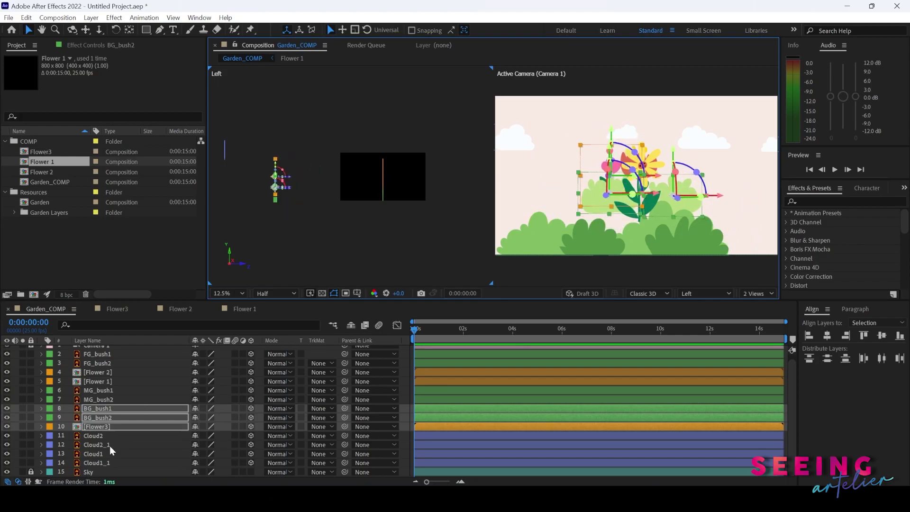
Hide the FG_bush1, FG_bush2, Flower 2, Flower 1, MG_bush1 and MG_bush2 layers.
left_click(99, 400)
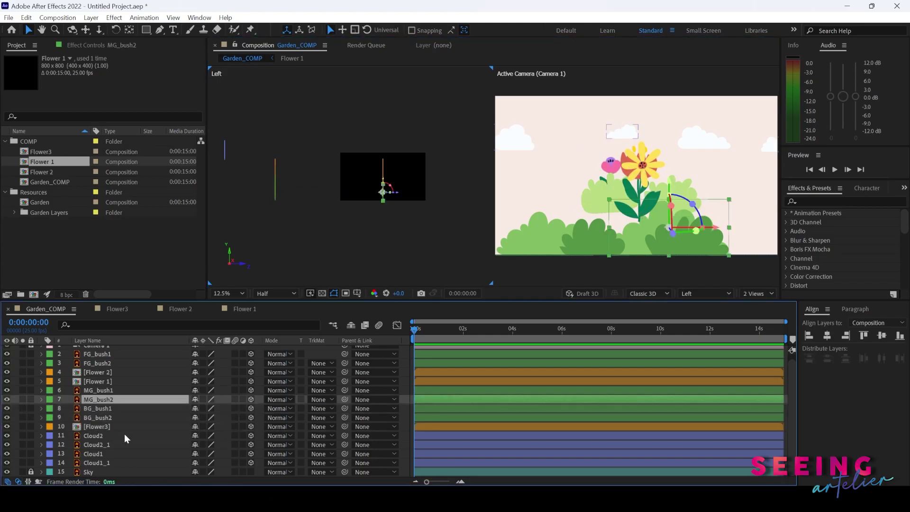
scroll(113, 404, "up", 1)
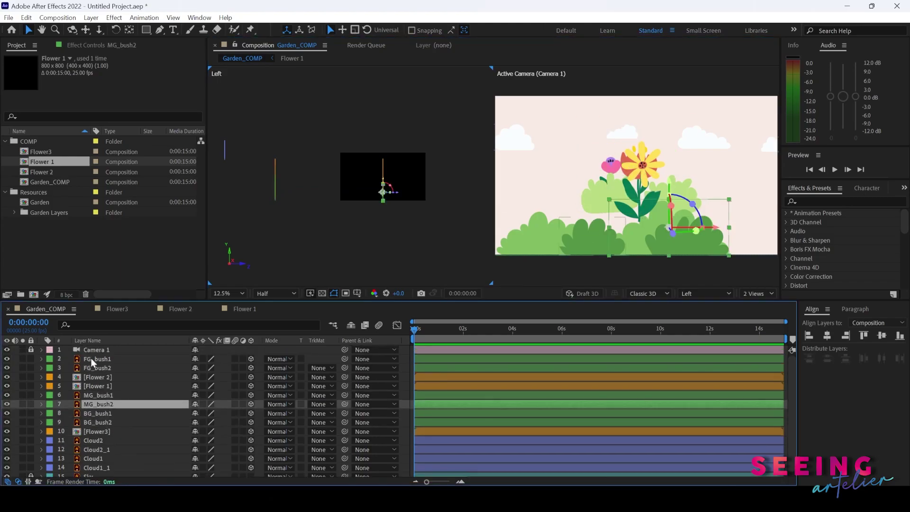
left_click(92, 359, "shift")
left_click_drag(7, 360, 6, 404)
Push Flower3 back in Z behind the BG bushes, and lower BG_bush1, BG_bush2 and Flower3 to the frame's bottom edge.
left_click(105, 422)
left_click(104, 416, "shift")
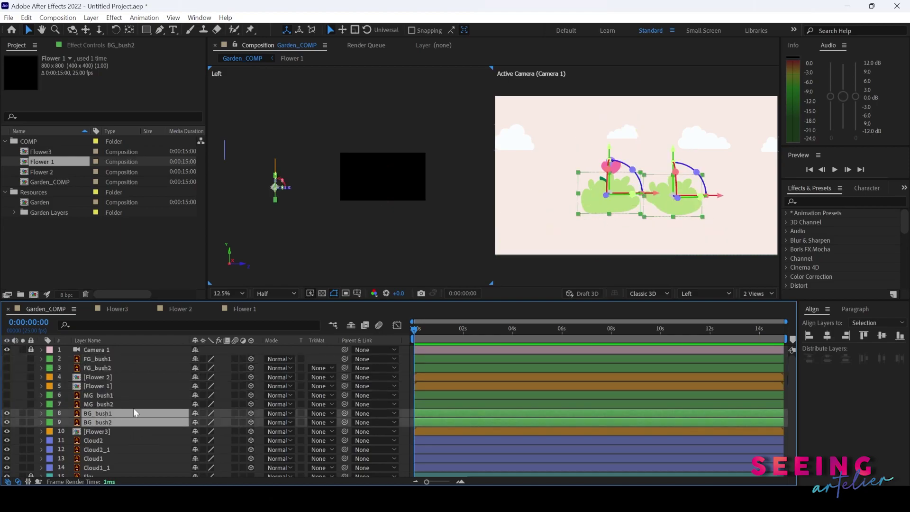
left_click(107, 430)
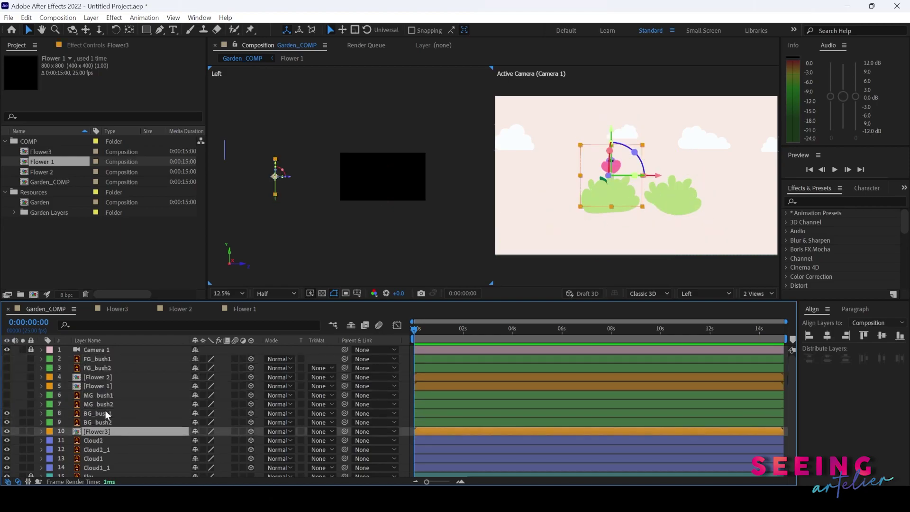
left_click_drag(289, 176, 274, 182)
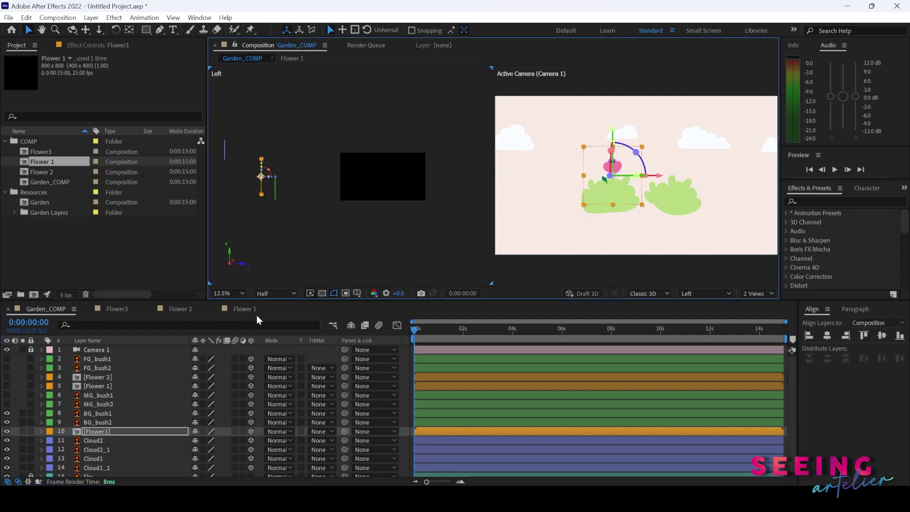
left_click(98, 416, "shift")
left_click_drag(614, 132, 615, 183)
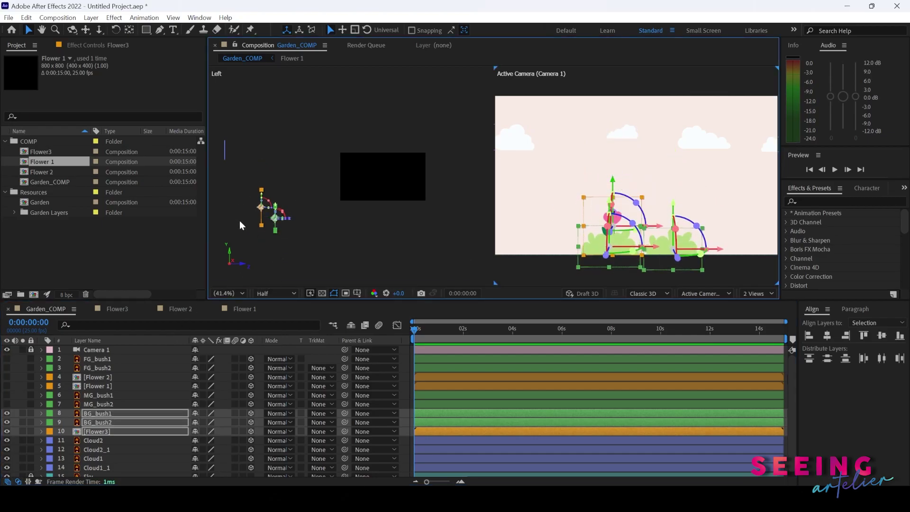
left_click(100, 358)
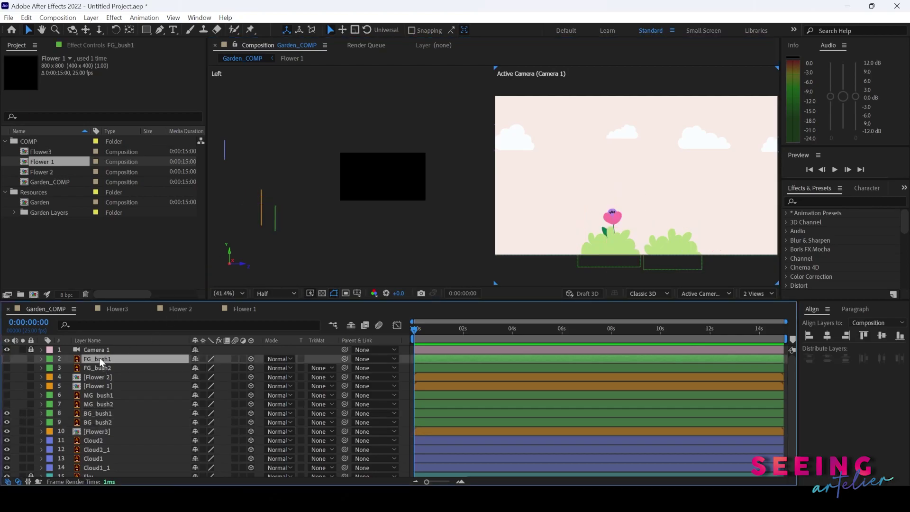
left_click(102, 420)
left_click_drag(653, 248, 566, 249)
key("ctrl+d")
left_click_drag(567, 249, 773, 250)
key("ctrl+d")
key("ctrl+d")
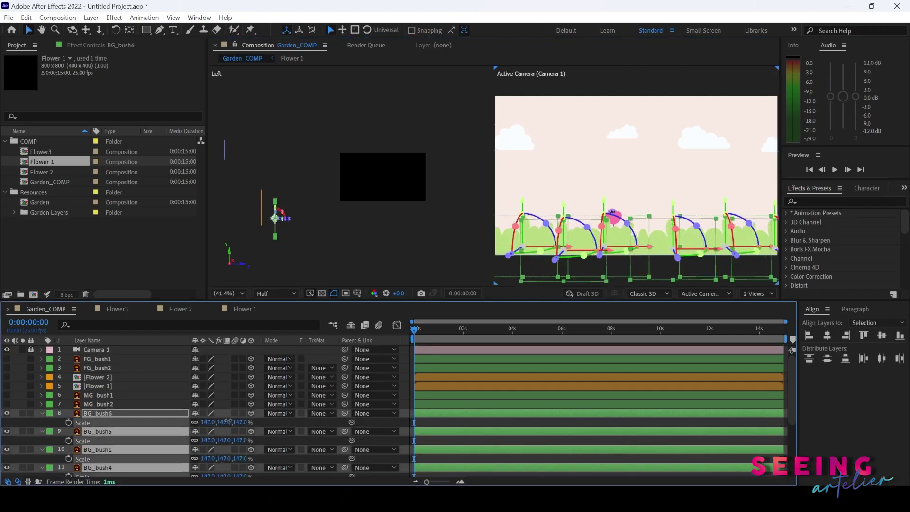
key("ctrl+z")
key("ctrl+z")
key("ctrl+z")
key("ctrl+z")
key("ctrl+z")
key("ctrl+z")
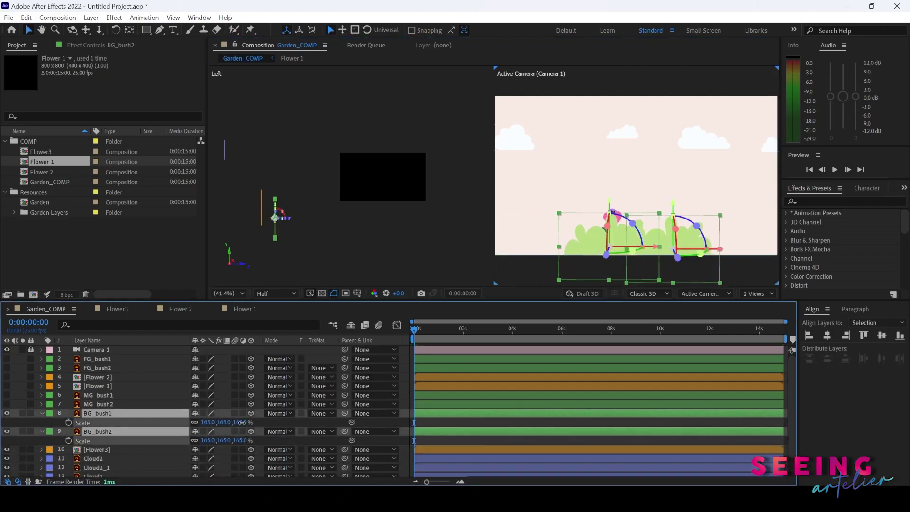
Scale BG_bush1 and BG_bush2 to 167%, duplicate each once, and spread the four bushes across the frame's full width.
left_click_drag(716, 250, 744, 250)
key("ctrl+d")
left_click_drag(744, 250, 567, 250)
left_click(111, 440)
key("ctrl+d")
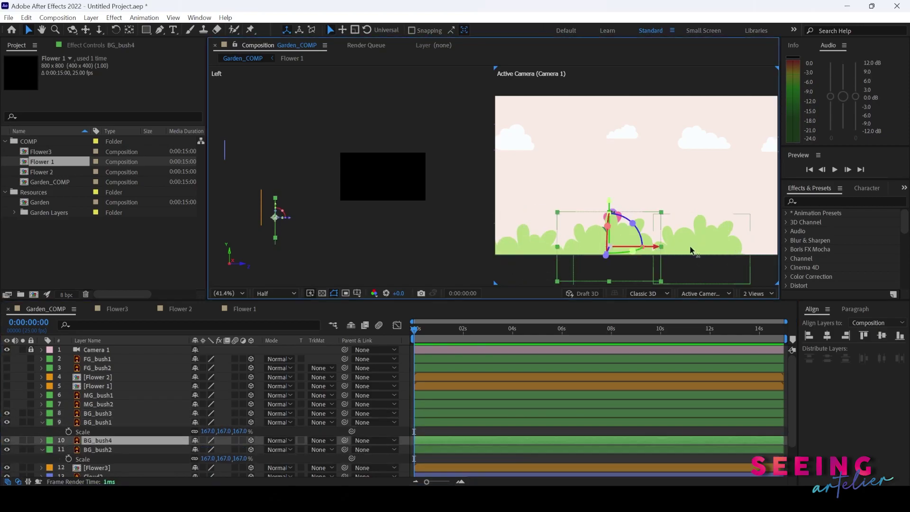
left_click_drag(654, 250, 823, 250)
key("p")
left_click_drag(220, 450, 276, 449)
Scale Flower3 to 133% and reposition it lower behind the background bushes.
scroll(163, 457, "down", 1)
left_click(162, 450)
key("s")
left_click_drag(612, 194, 557, 205)
left_click_drag(205, 459, 193, 458)
left_click_drag(601, 229, 701, 229)
Duplicate Flower3 three times and space the flowers across the frame's width at slightly varied heights.
key("ctrl+d")
left_click_drag(656, 187, 657, 180)
key("ctrl+d")
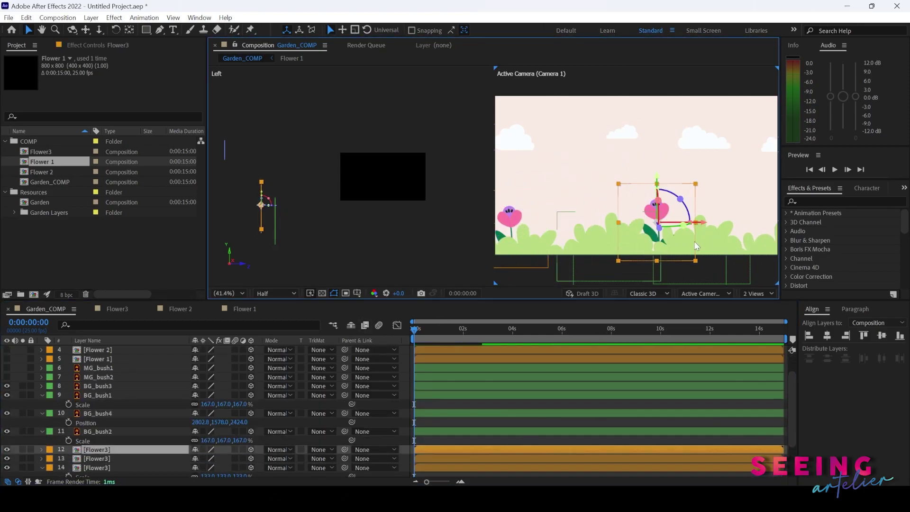
left_click_drag(701, 222, 790, 222)
key("ctrl+d")
left_click_drag(747, 180, 575, 182)
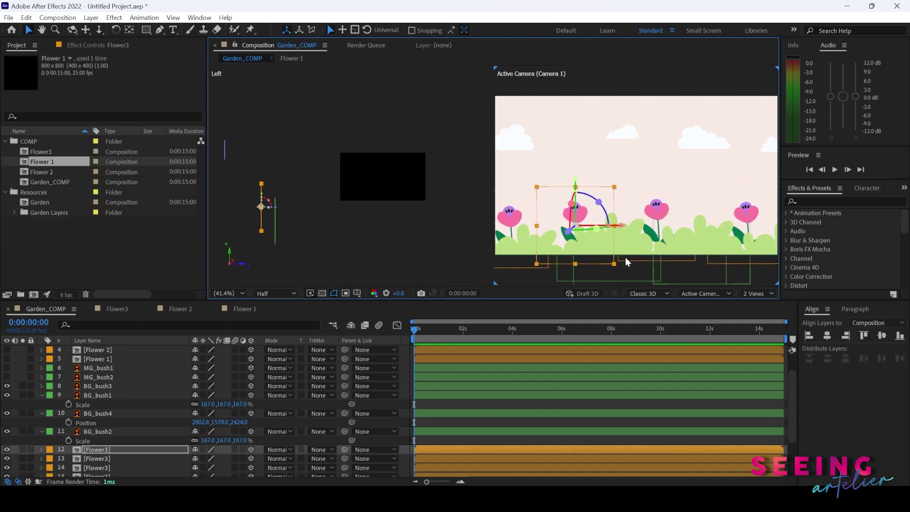
Mirror two alternate Flower3 layers horizontally by setting their X scale to -133%.
scroll(110, 445, "down", 1)
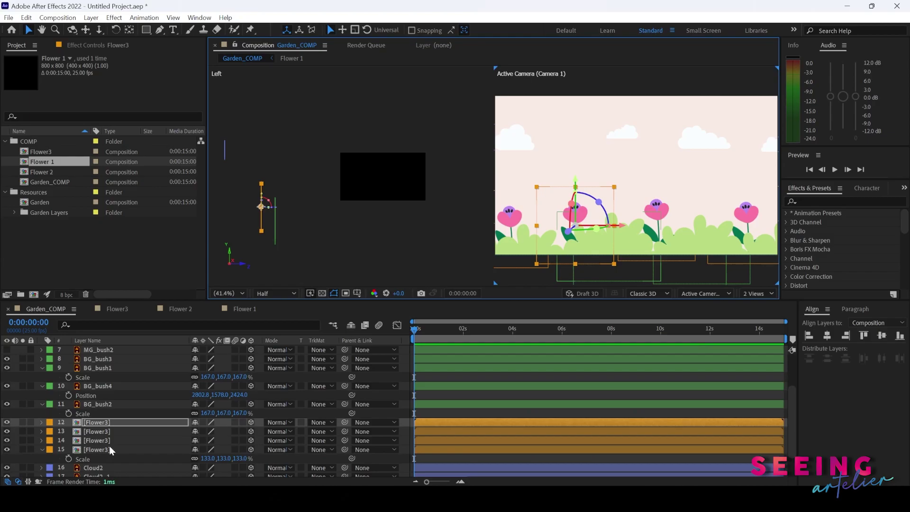
left_click(107, 441, "ctrl")
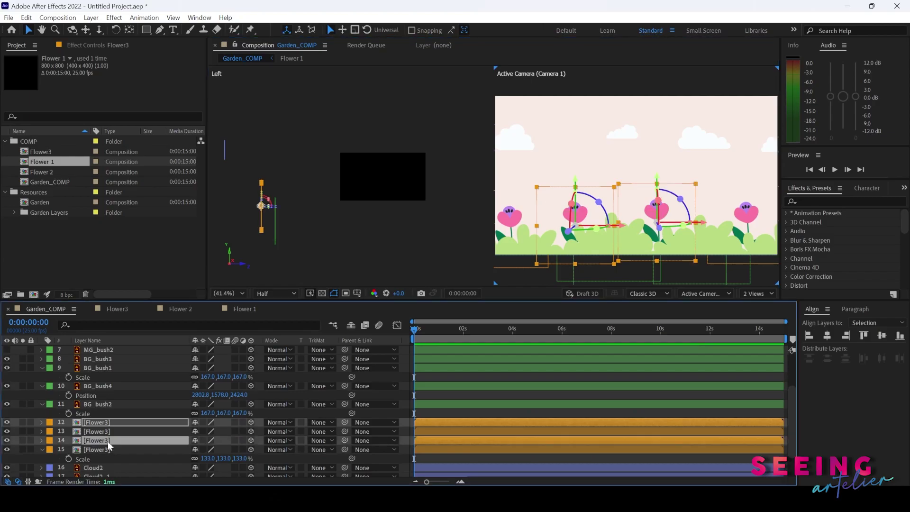
key("s")
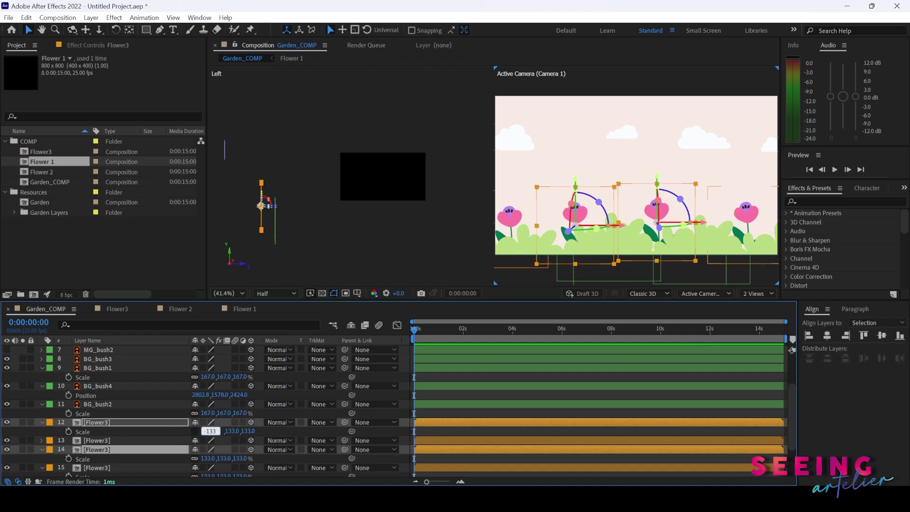
key("Return")
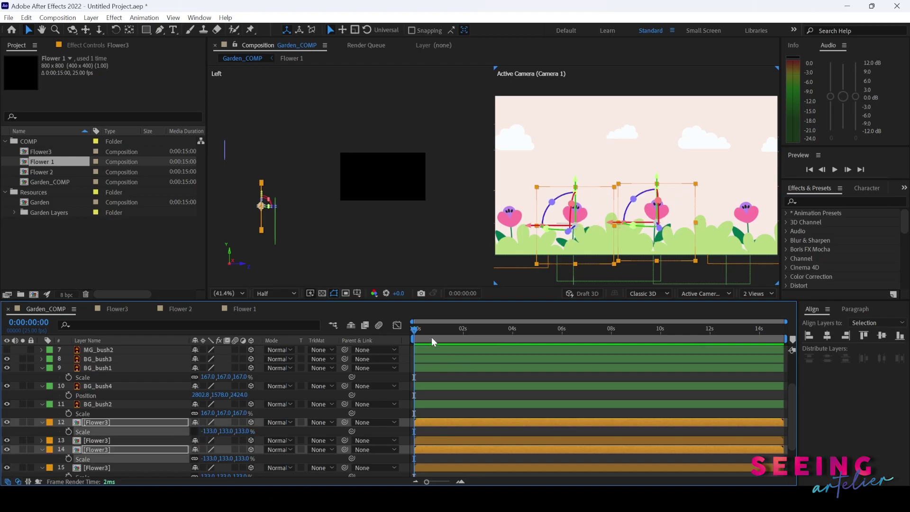
Tilt the Flower3 copies with slightly different Z rotations, and collapse the expanded layer properties.
left_click(136, 411)
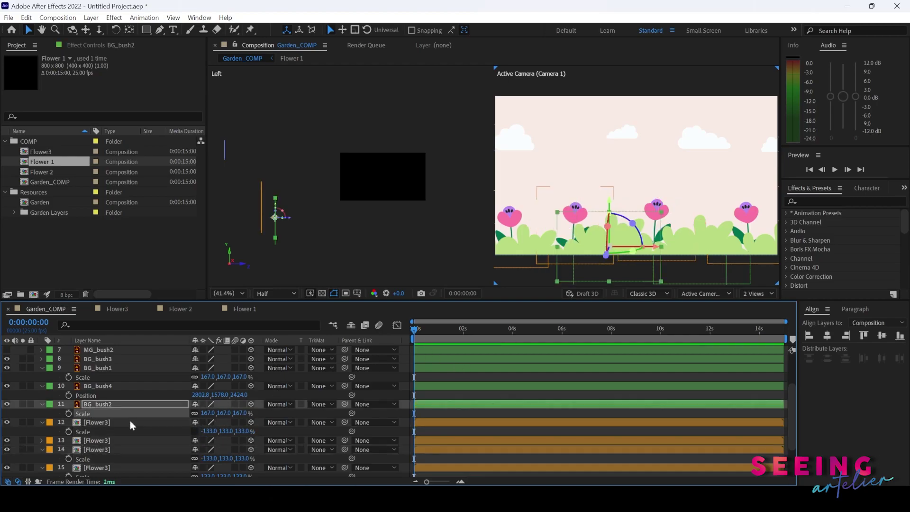
left_click(130, 420)
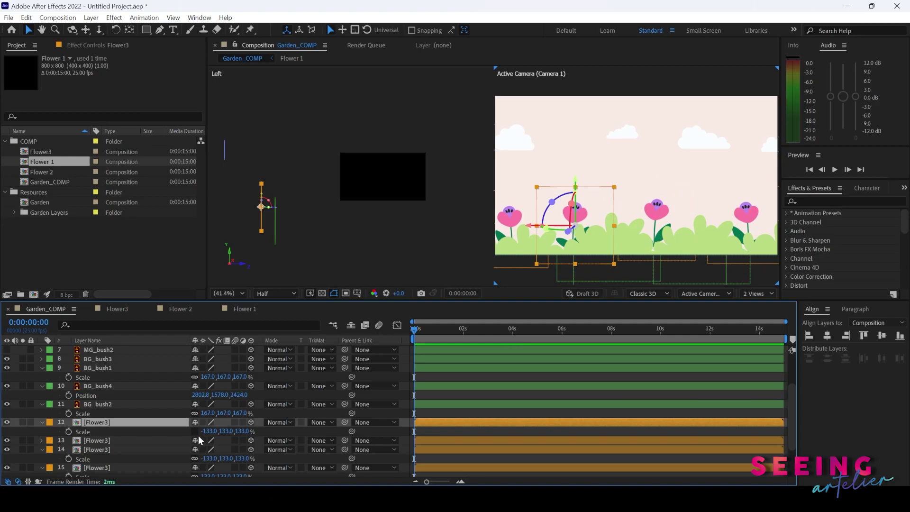
left_click(92, 467, "shift")
key("r")
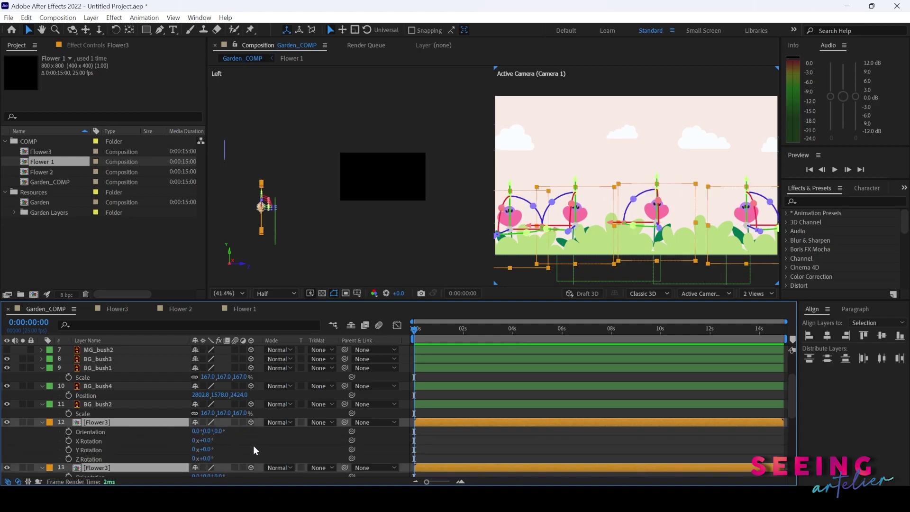
scroll(254, 446, "down", 1)
left_click(266, 431)
left_click_drag(207, 431, 195, 467)
scroll(208, 435, "down", 1)
scroll(157, 466, "down", 1)
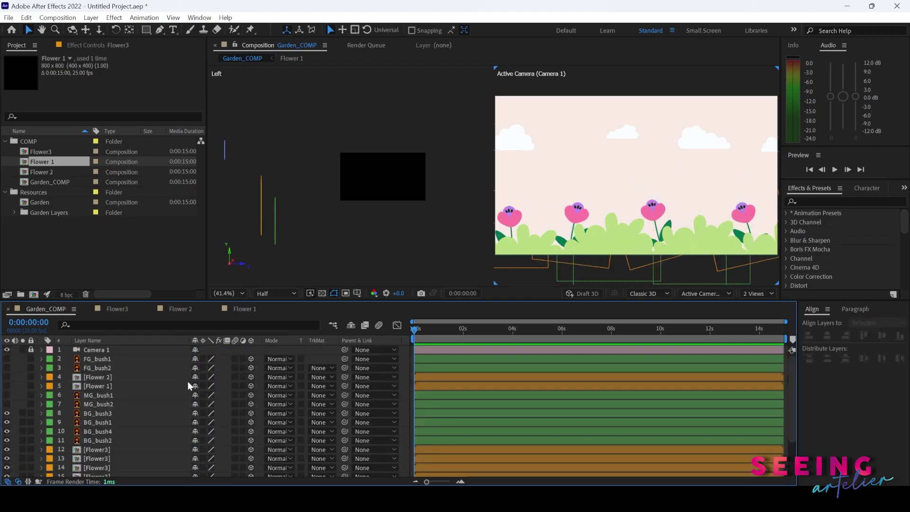
Show the MG_bush1 and MG_bush2 layers and place Flower 2 below MG_bush2 in the stack.
left_click(106, 402)
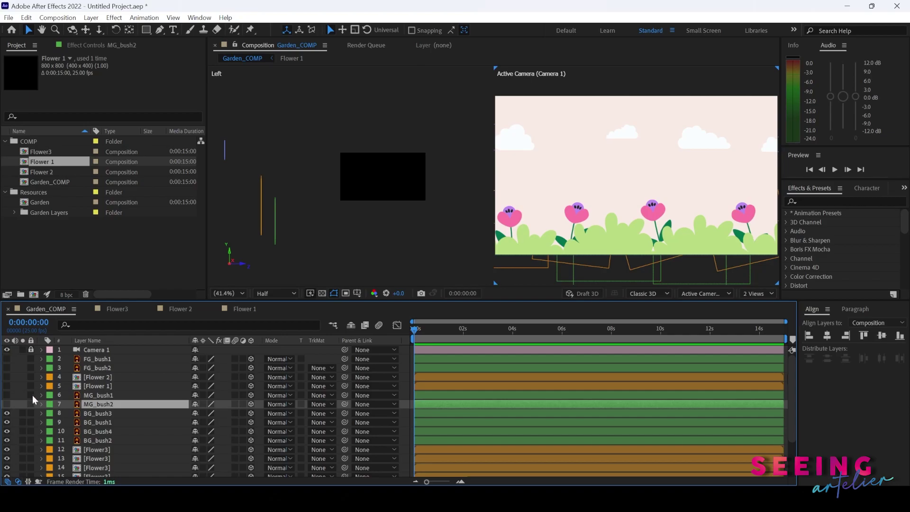
left_click(7, 395)
left_click(7, 403)
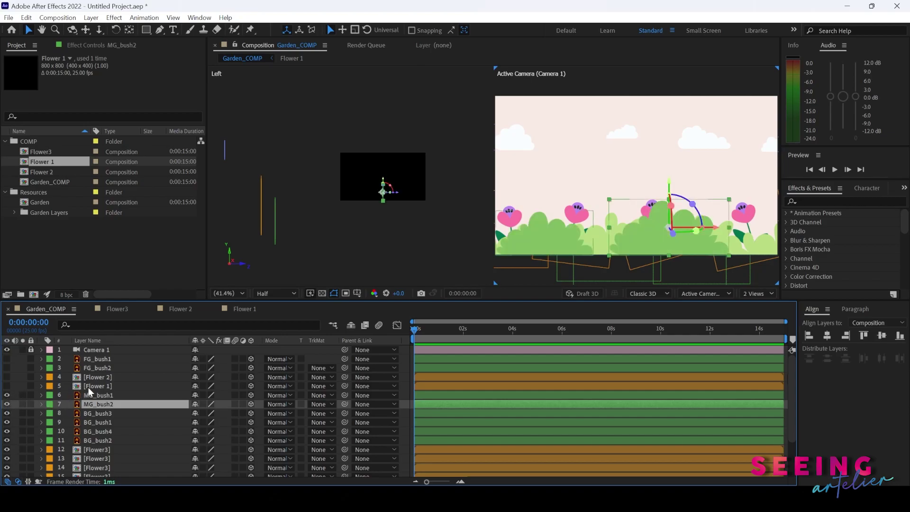
left_click(100, 384)
left_click(101, 375)
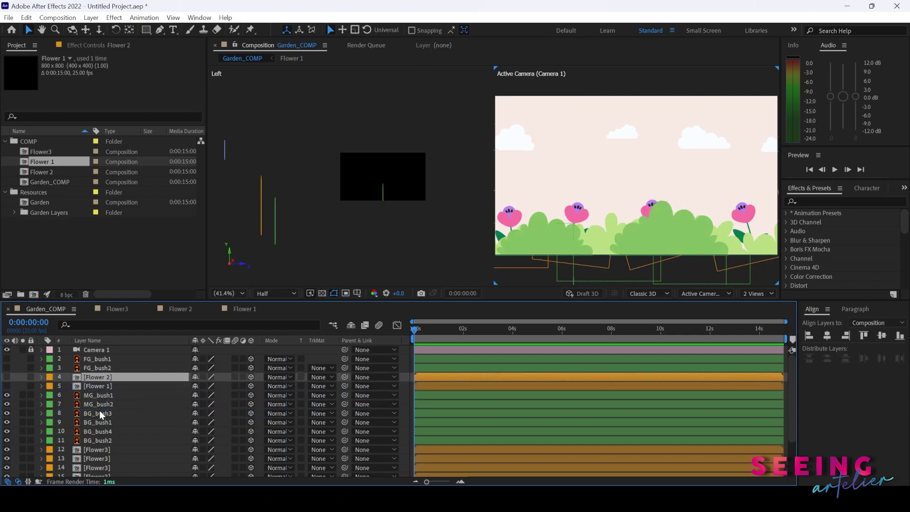
left_click_drag(100, 410, 99, 410)
Push MG_bush1, MG_bush2 and Flower 2 back along the Z axis, and show the Flower 2 layer.
left_click(98, 386)
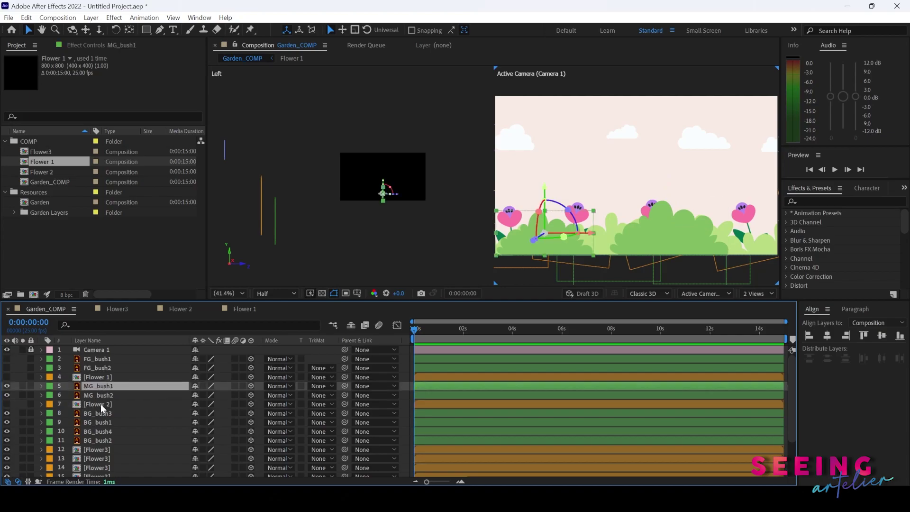
left_click(100, 403, "shift")
left_click_drag(392, 196, 347, 202)
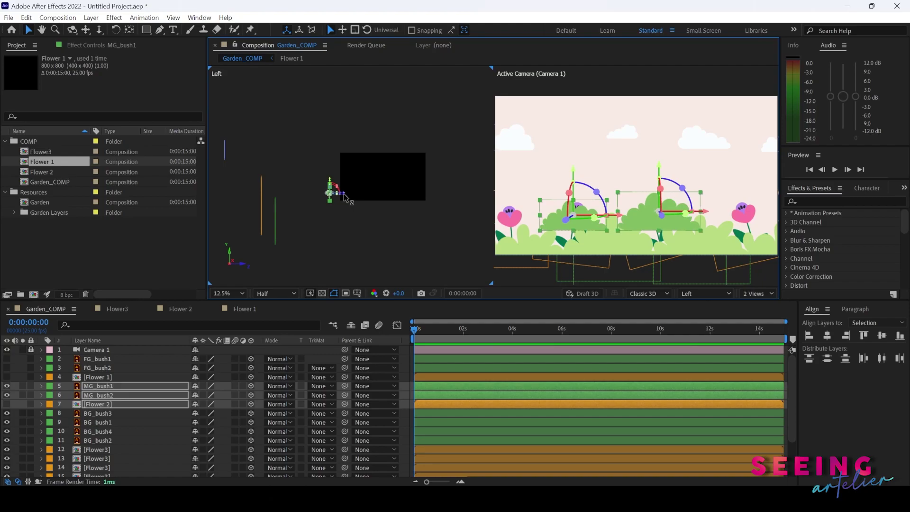
left_click(106, 422)
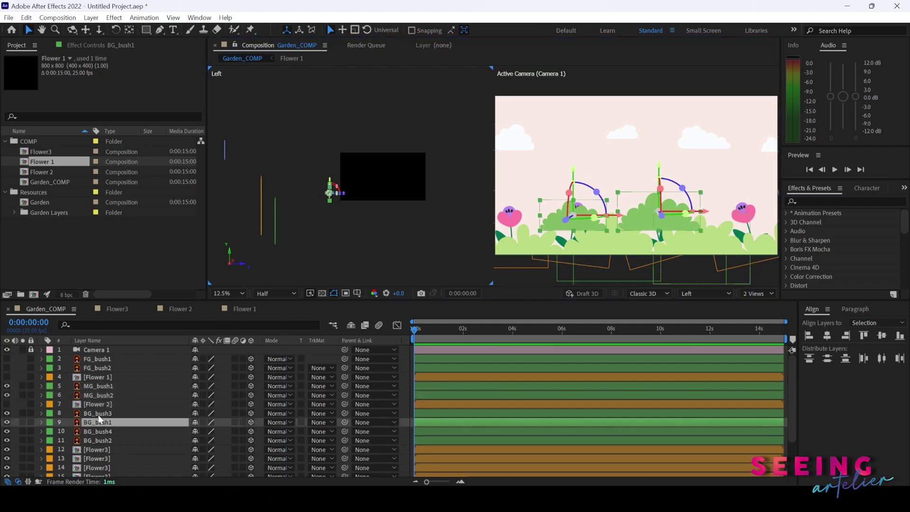
left_click(7, 404)
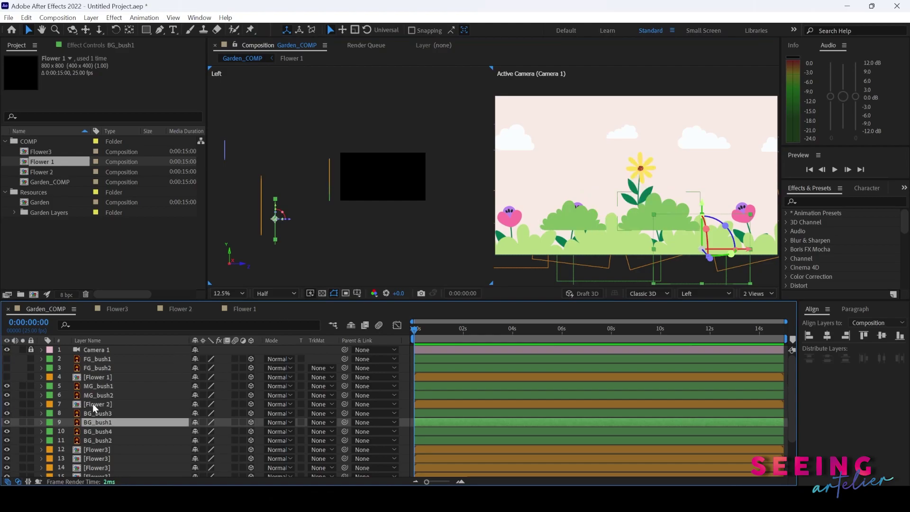
Lower MG_bush1 and MG_bush2 to the frame's bottom edge and scale both to 122%.
left_click(105, 387)
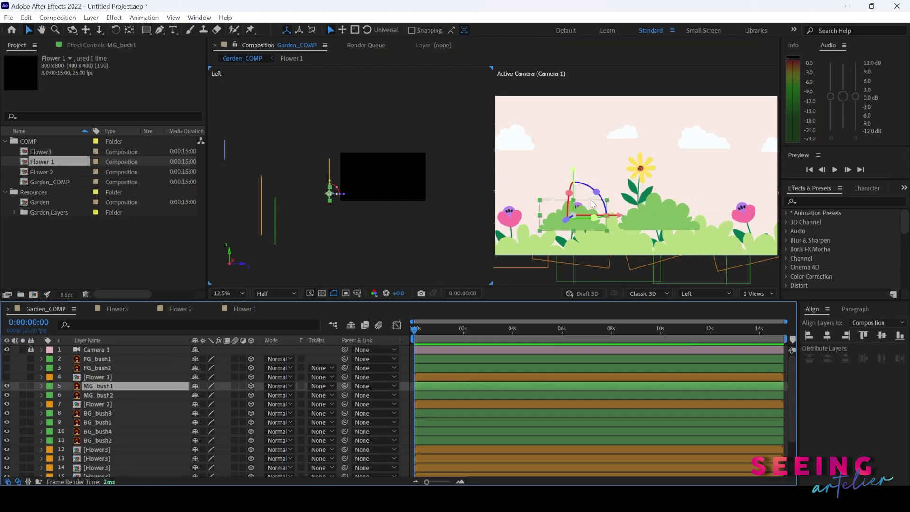
left_click_drag(573, 173, 575, 204)
left_click(679, 211)
left_click_drag(661, 171, 660, 202)
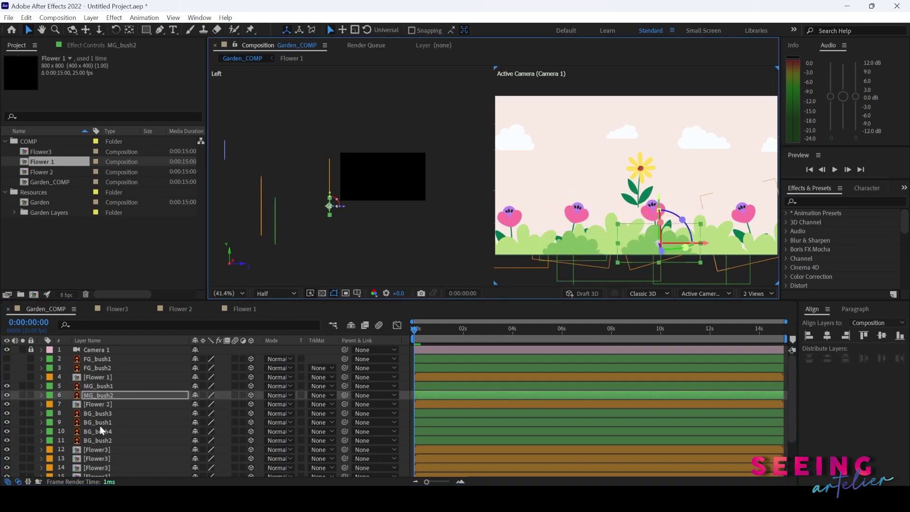
left_click(113, 387, "ctrl")
key("s")
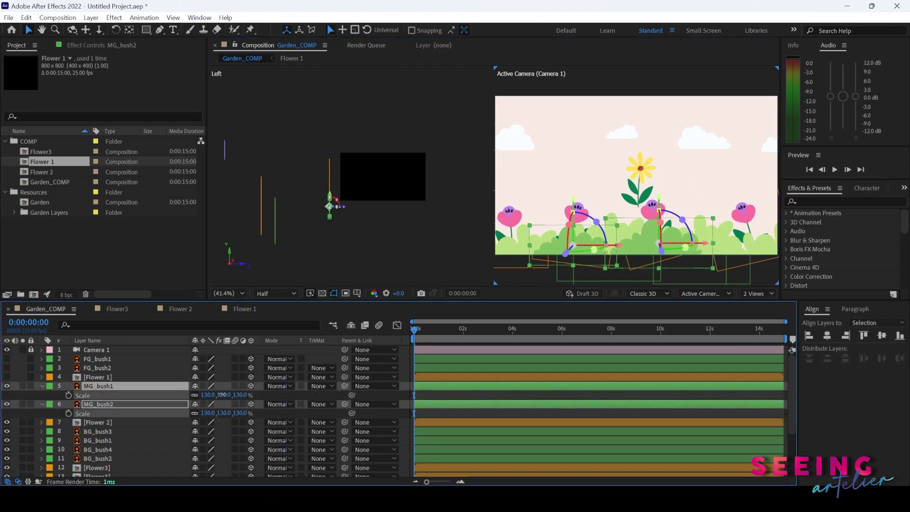
left_click_drag(222, 394, 219, 394)
Duplicate MG_bush1 and MG_bush2 once each and spread the midground bushes across the frame's width.
left_click(106, 376)
left_click(103, 386)
left_click_drag(581, 245, 612, 248)
key("ctrl+d")
left_click_drag(569, 203, 570, 211)
left_click(106, 413)
key("ctrl+d")
left_click_drag(711, 244, 813, 254)
Lower Flower 2 into the midground bushes, shift it slightly left, and scale it to 119%.
left_click(94, 441)
left_click_drag(636, 139, 637, 180)
left_click_drag(642, 214, 618, 213)
key("s")
left_click_drag(208, 449, 216, 449)
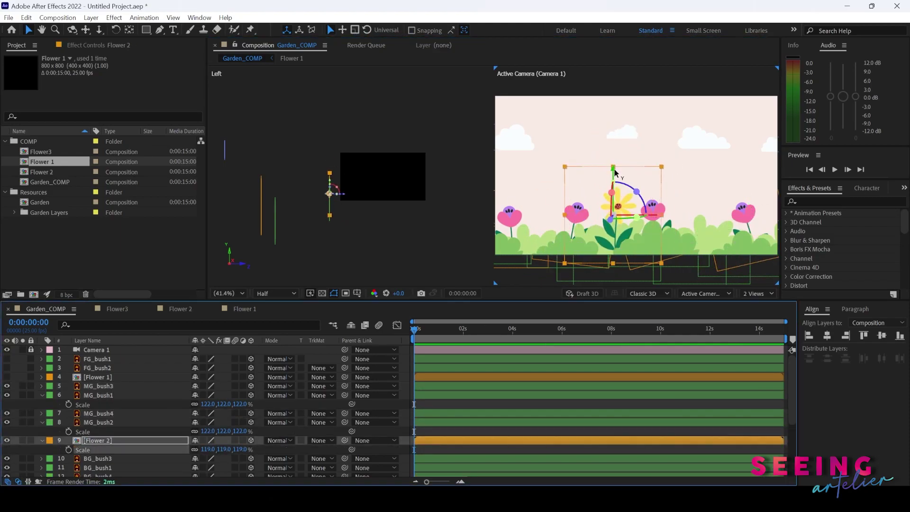
Duplicate Flower 2 three times and spread the flowers across the frame's width.
key("ctrl+d")
left_click_drag(657, 216, 718, 215)
key("ctrl+d")
key("ctrl+d")
left_click_drag(669, 172, 669, 174)
left_click_drag(622, 216, 607, 218)
Tilt the Flower 2 layers with varied Z rotations, including 6° and -19°.
scroll(109, 412, "down", 2)
left_click(102, 386)
left_click(107, 413, "shift")
key("r")
left_click(232, 415)
left_click_drag(205, 423, 212, 422)
left_click_drag(207, 467, 202, 450)
Collapse the rotation properties of the Flower 2 layers and the Scale property of MG_bush2.
scroll(209, 462, "down", 2)
scroll(204, 462, "down", 1)
scroll(189, 464, "down", 1)
left_click(42, 413)
left_click(43, 368)
scroll(45, 379, "up", 2)
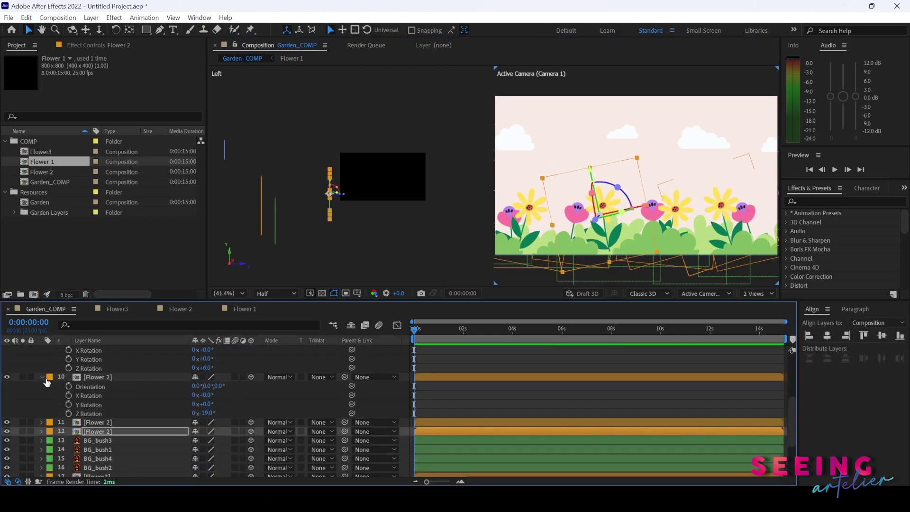
left_click(47, 379)
left_click(40, 378)
left_click(41, 378)
scroll(45, 382, "up", 2)
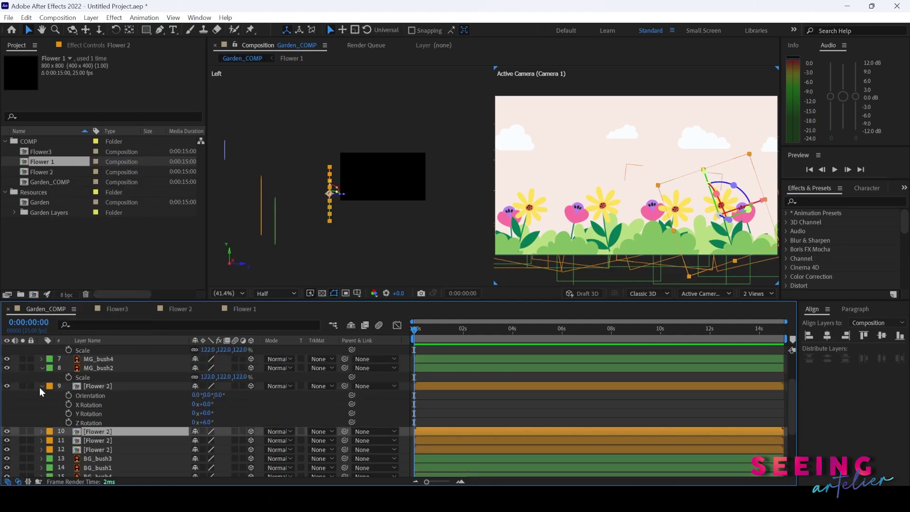
left_click(42, 386)
Stagger the Flower 2 layers at different Z depths behind the MG bushes, and lower the one furthest back.
left_click(101, 377)
left_click(346, 198)
mouse_move(345, 198)
left_mouse_down()
mouse_move(330, 187)
mouse_move(336, 195)
left_mouse_up()
left_click(118, 387)
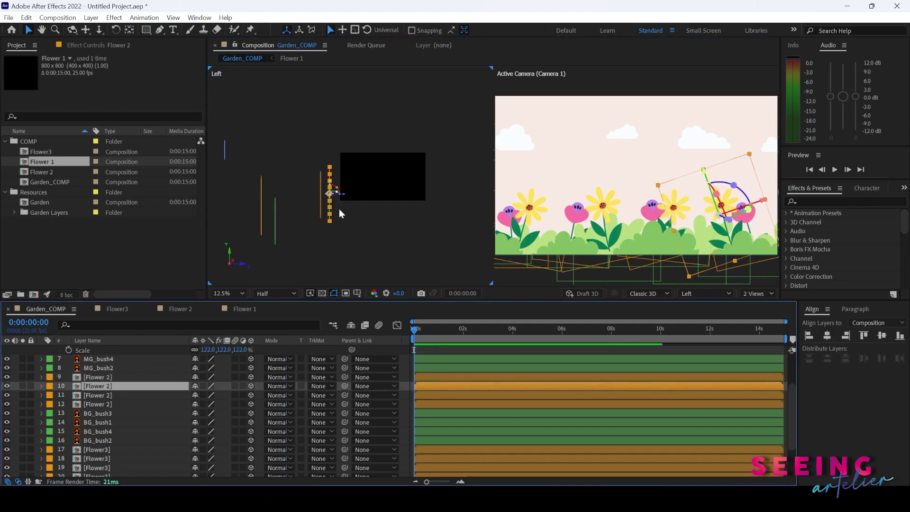
left_click_drag(344, 198, 339, 199)
left_click(96, 406)
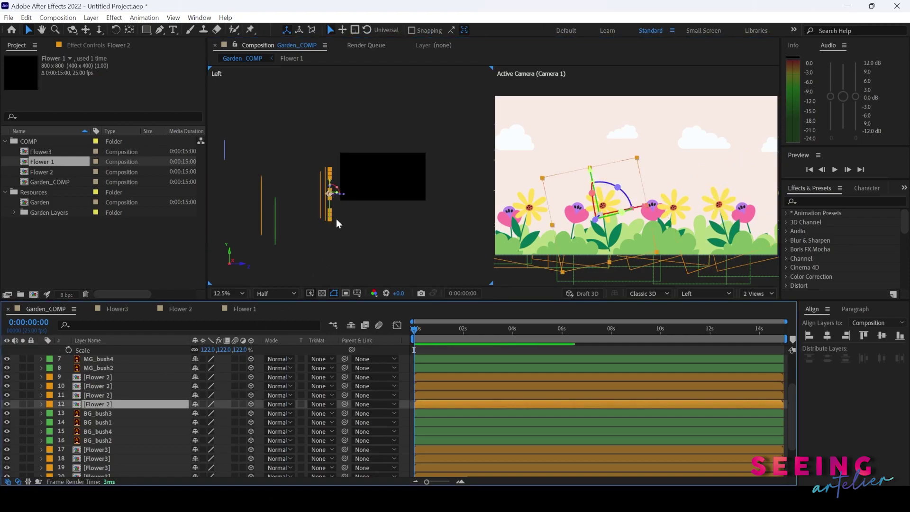
left_click_drag(336, 196, 326, 197)
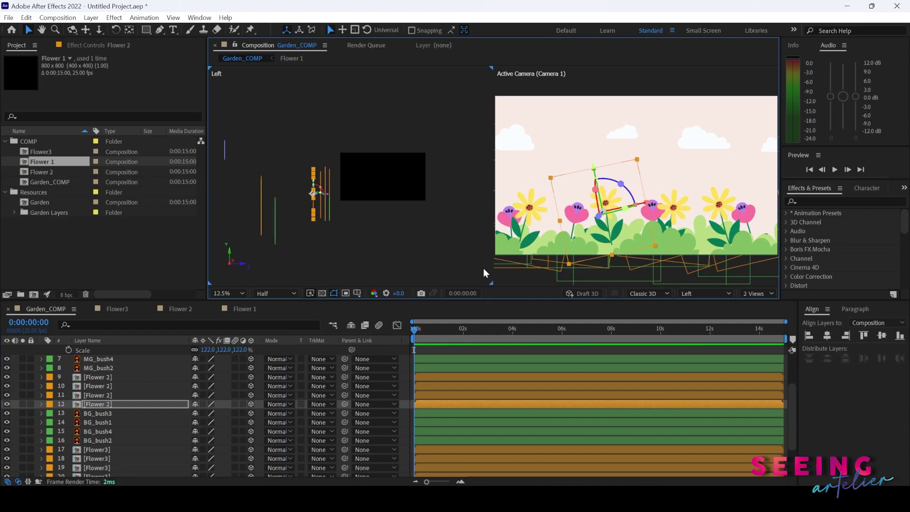
left_click_drag(596, 181, 601, 186)
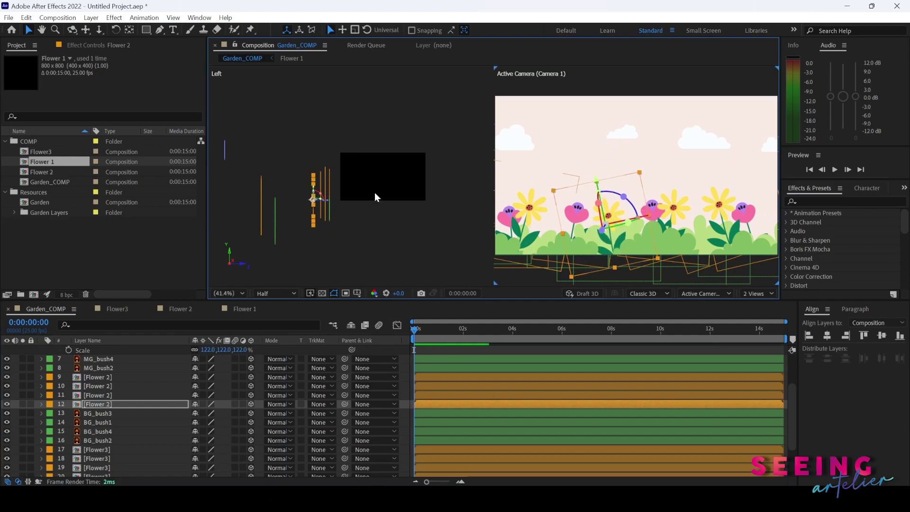
Move the four MG bushes slightly closer to the camera, ahead of the Flower 2 layers, and adjust their height.
left_click(97, 415)
left_click(98, 440, "shift")
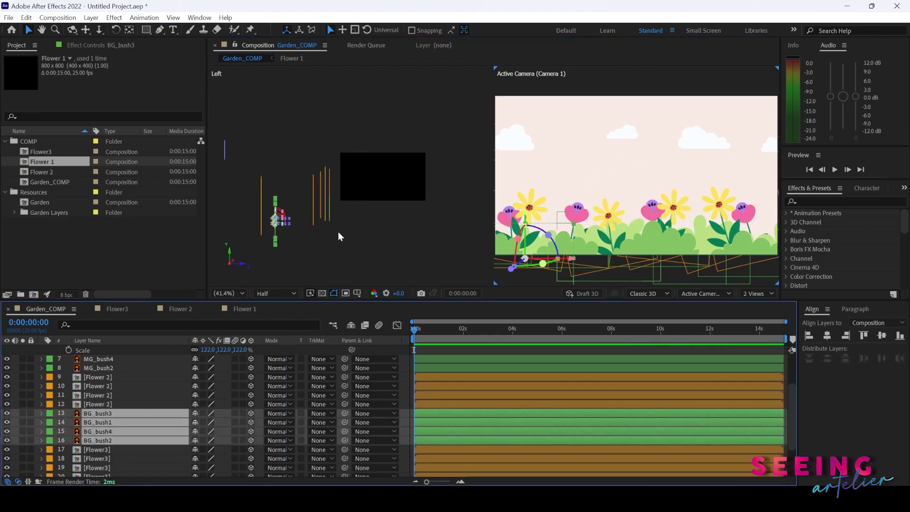
left_click(106, 371)
scroll(101, 388, "up", 1)
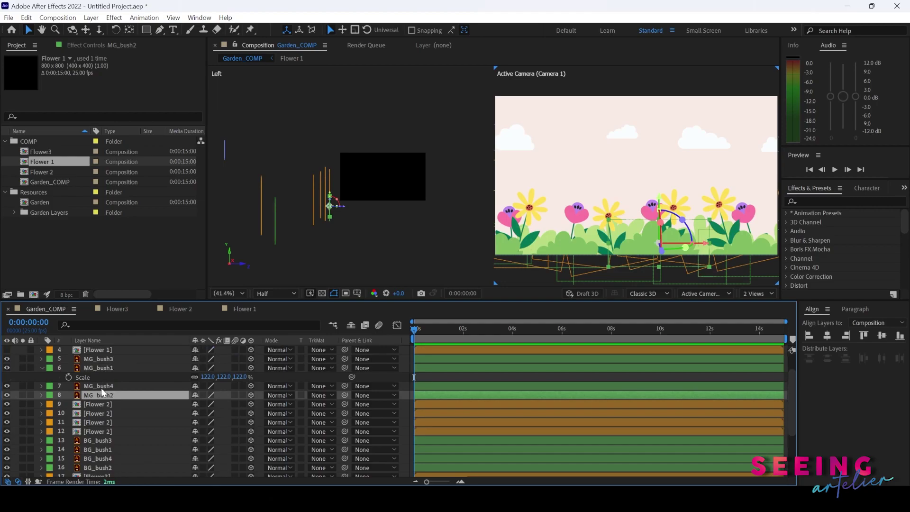
left_click(103, 361, "shift")
left_click_drag(349, 211, 352, 208)
left_click_drag(662, 205, 663, 199)
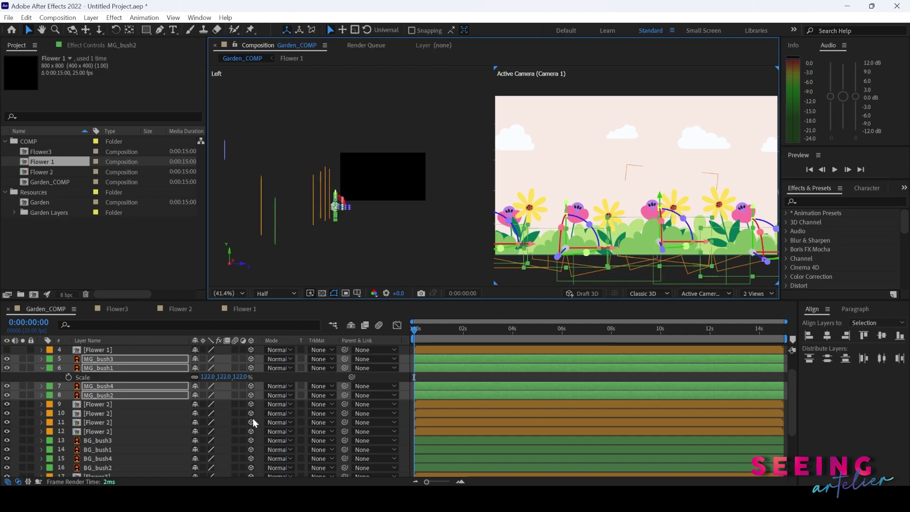
Collapse MG_bush1's Scale property, make Flower 1 visible and place it in depth well in front of the MG bushes.
left_click(130, 412)
scroll(131, 413, "up", 1)
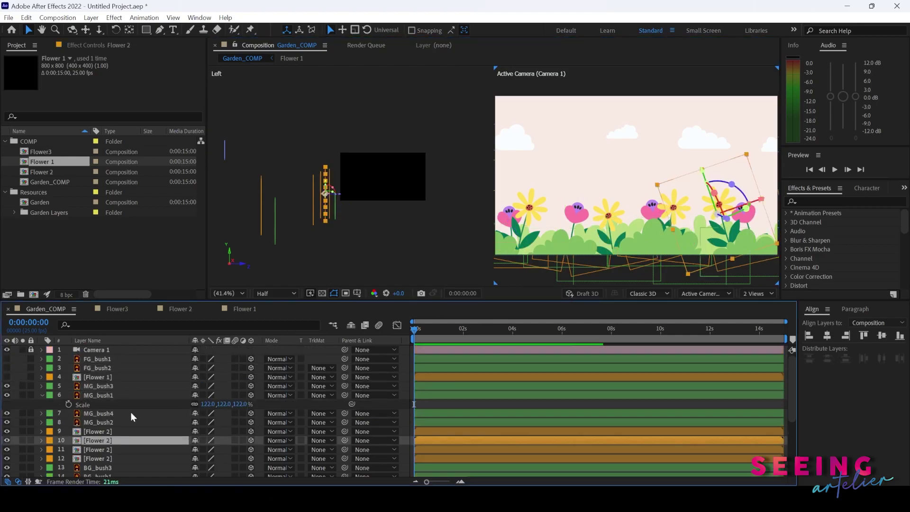
left_click(42, 396)
left_click(90, 377)
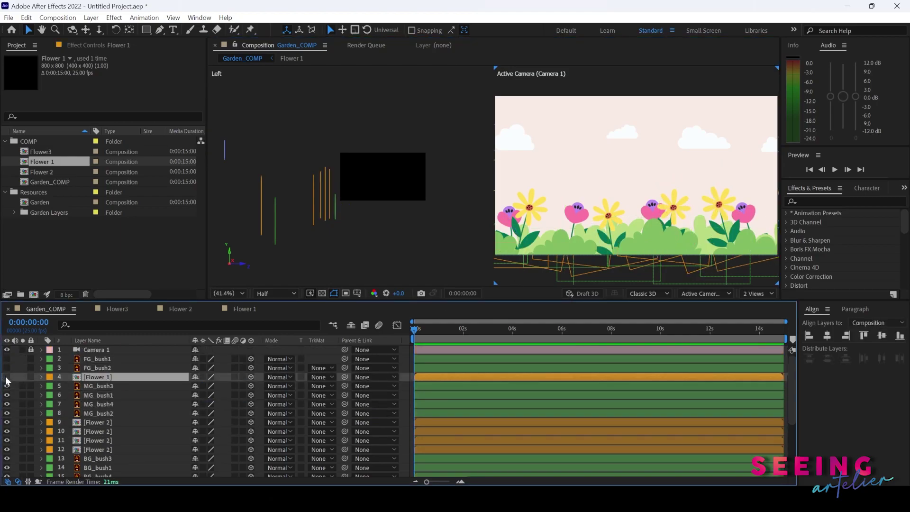
left_click(6, 377)
left_click_drag(384, 169, 378, 192)
Show the FG bushes at 105% scale in front of Flower 1, duplicate them to four and spread them across the foreground.
left_click(106, 360)
left_click(97, 359)
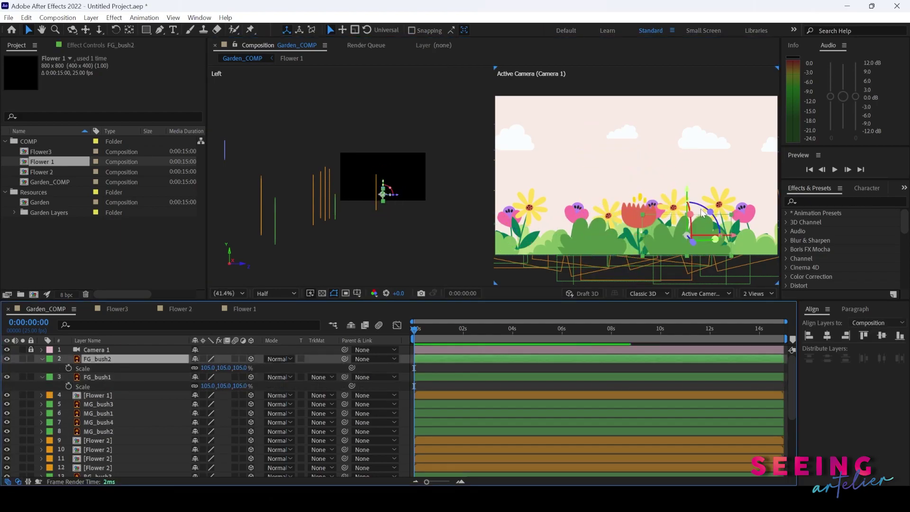
left_click_drag(723, 238, 753, 253)
left_click_drag(588, 237, 824, 252)
key("ctrl+d")
Duplicate Flower 1 twice and spread the three tulips across the frame's width.
key("ctrl+d")
left_click(109, 359)
left_click(107, 412)
left_click_drag(685, 226, 763, 232)
key("ctrl+d")
Tilt the Flower 1 layers with varied Z rotations, including -9° and -4°.
key("r")
scroll(147, 446, "down", 1)
left_click_drag(205, 422, 204, 422)
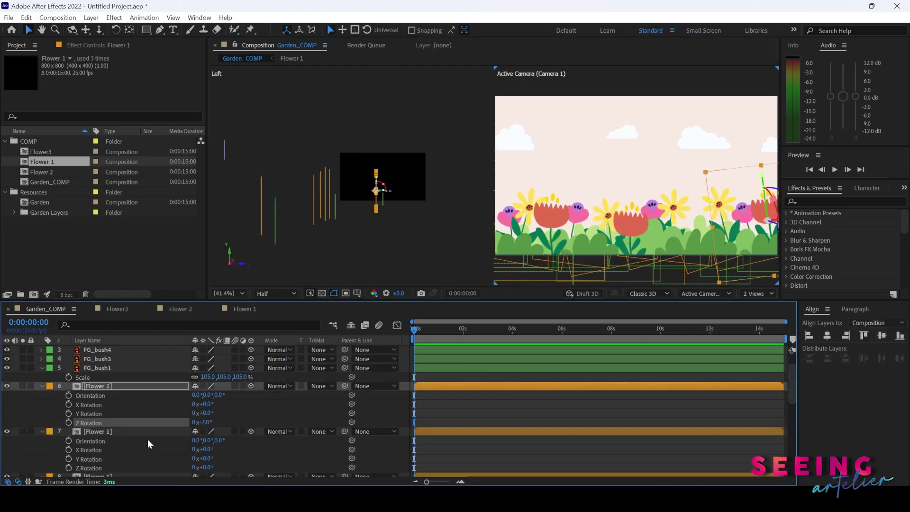
left_click_drag(203, 467, 202, 458)
scroll(122, 457, "down", 2)
Mirror the middle Flower 1 layer with an X scale of -100% and collapse all layer properties.
left_click(97, 377)
key("s")
left_click(204, 386)
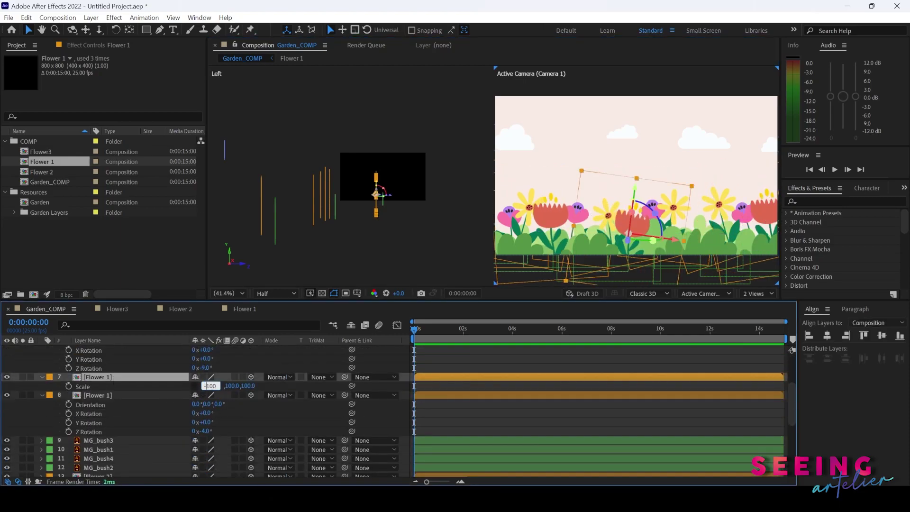
type("-")
key("Return")
key("ctrl+a")
key("u")
key("ctrl+shift+a")
Stagger the clouds in depth, scale Cloud2 to 223%, and lower it in the middle of the sky.
scroll(179, 428, "up", 2)
left_click(99, 352)
scroll(163, 461, "down", 5)
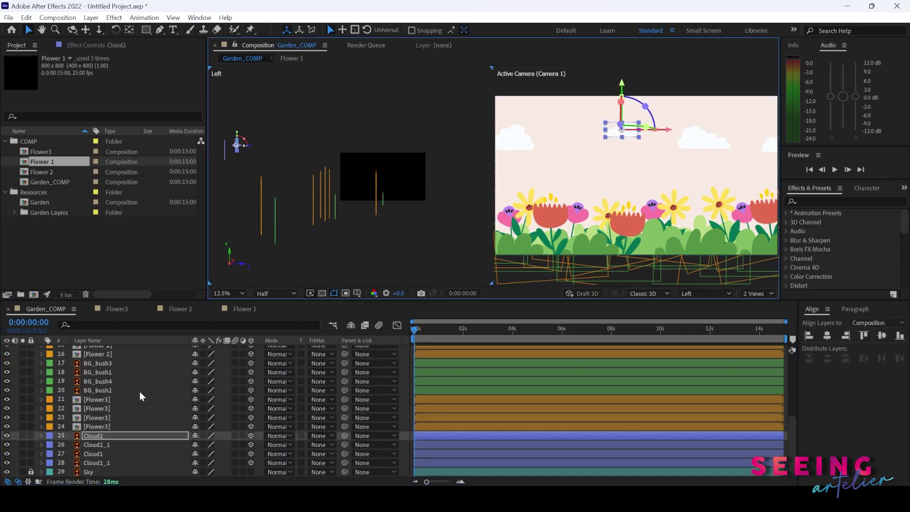
left_click(97, 454)
left_click_drag(237, 145, 248, 158)
left_click(237, 145)
key("s")
left_click_drag(206, 445, 225, 444)
left_click_drag(668, 130, 656, 129)
left_click_drag(609, 90, 606, 124)
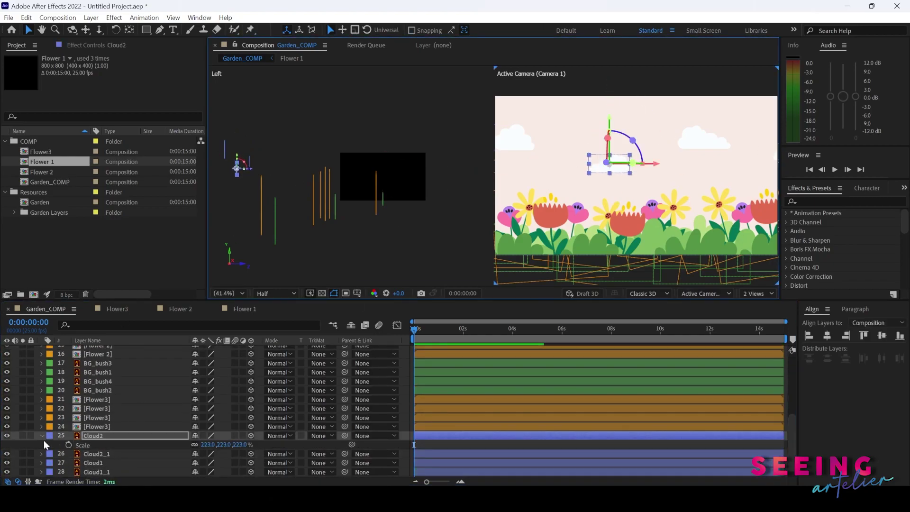
left_click(42, 435)
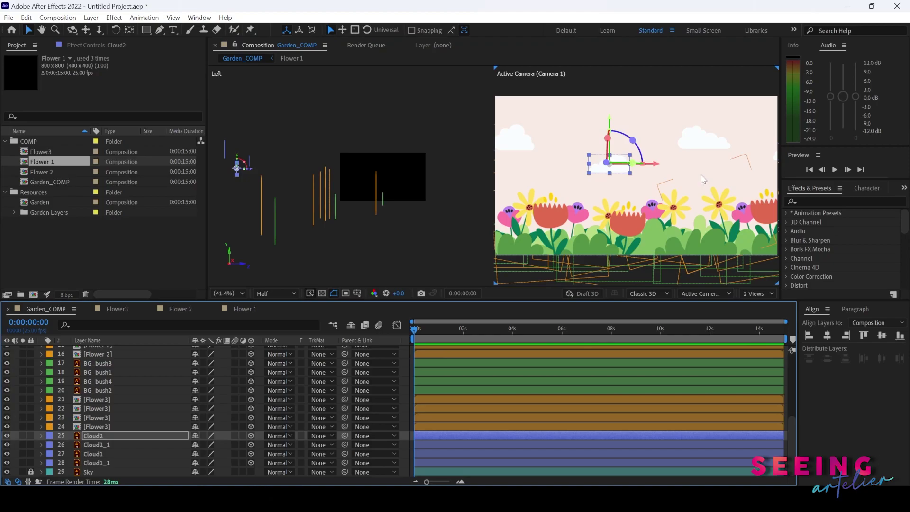
Reveal Camera 1's Position and adjust its Z value to test the scene's depth.
scroll(89, 407, "up", 5)
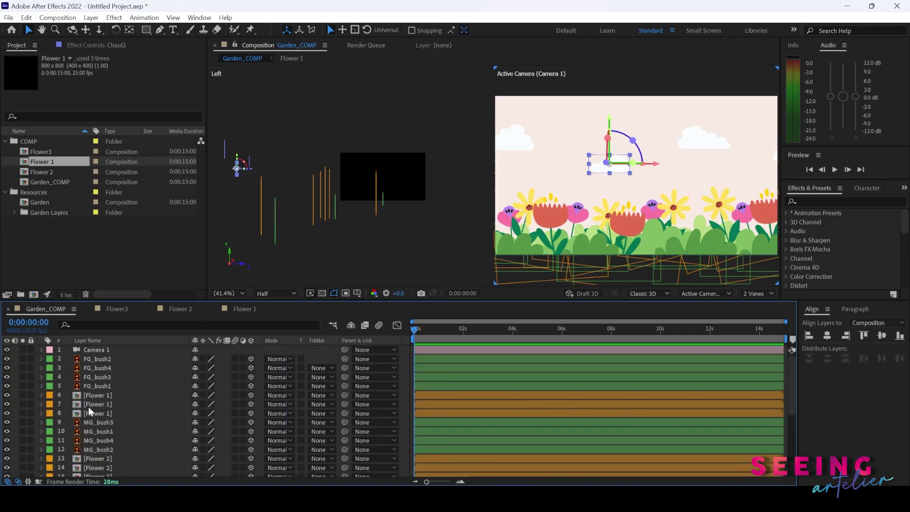
left_click(96, 350)
key("p")
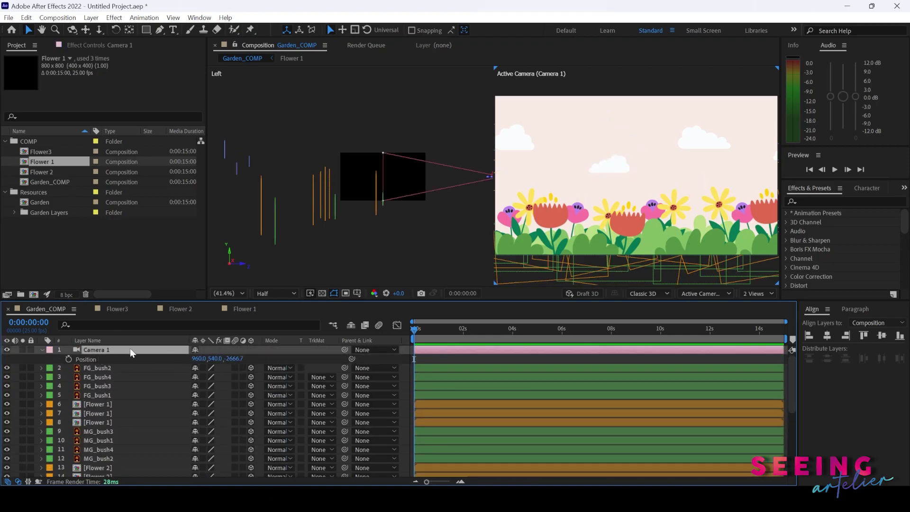
left_click_drag(234, 358, 211, 365)
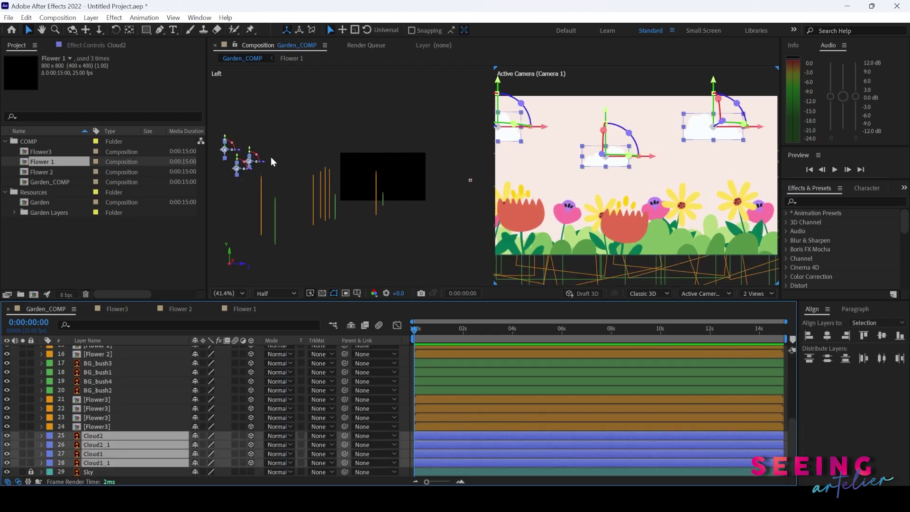
Push the clouds much further back and reposition the BG bushes together with the Flower3 layers in depth.
scroll(271, 158, "down", 1)
left_click_drag(306, 168, 231, 168)
key("s")
left_click(97, 363)
left_click(98, 426, "shift")
mouse_move(321, 198)
left_mouse_down()
mouse_move(294, 198)
mouse_move(337, 195)
left_mouse_up()
scroll(98, 417, "up", 3)
left_click(97, 435)
scroll(101, 417, "down", 3)
Move the four Flower3 layers further back behind the BG bushes and adjust their scale.
left_click(98, 399)
left_click(98, 426, "shift")
left_click_drag(280, 191, 265, 191)
key("s")
left_click(83, 426)
left_click(97, 453, "ctrl")
left_click_drag(206, 462, 208, 462)
Move the four Flower 2 layers further back in depth and scale them to 137%.
left_click(97, 399)
scroll(98, 417, "up", 2)
left_click(97, 381)
left_click(97, 408, "shift")
left_click_drag(330, 184, 319, 185)
key("s")
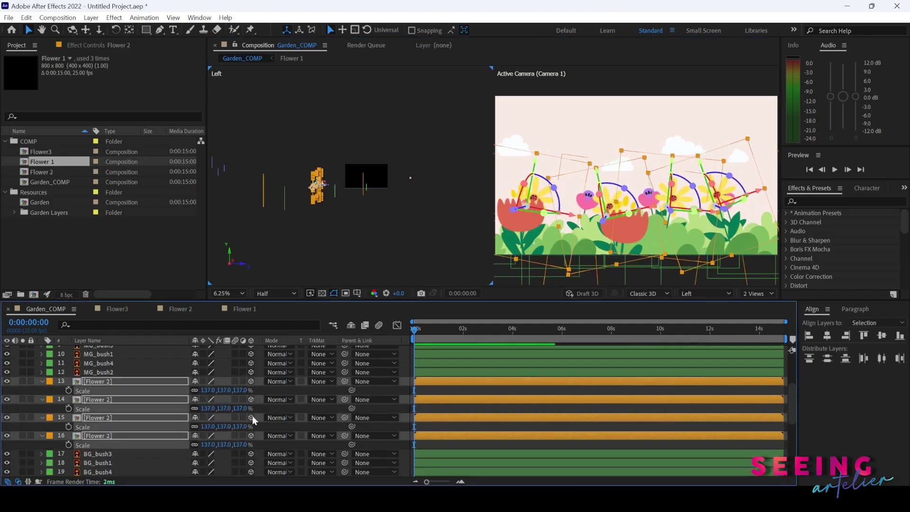
Reposition the outer Flower 2 blooms in the camera view and set Camera 1's Z position to -2251.7.
left_click(752, 193)
left_click_drag(752, 194, 714, 208)
scroll(98, 427, "down", 3)
left_click(97, 426)
scroll(95, 459, "down", 1)
left_click_drag(587, 200, 581, 200)
scroll(98, 403, "up", 7)
left_click_drag(233, 358, 91, 381)
Even out the spacing and height of the remaining Flower 2 blooms between the tulips.
left_click_drag(536, 214, 554, 203)
scroll(149, 379, "down", 2)
left_click_drag(626, 218, 637, 218)
left_click_drag(704, 205, 744, 199)
scroll(106, 388, "up", 2)
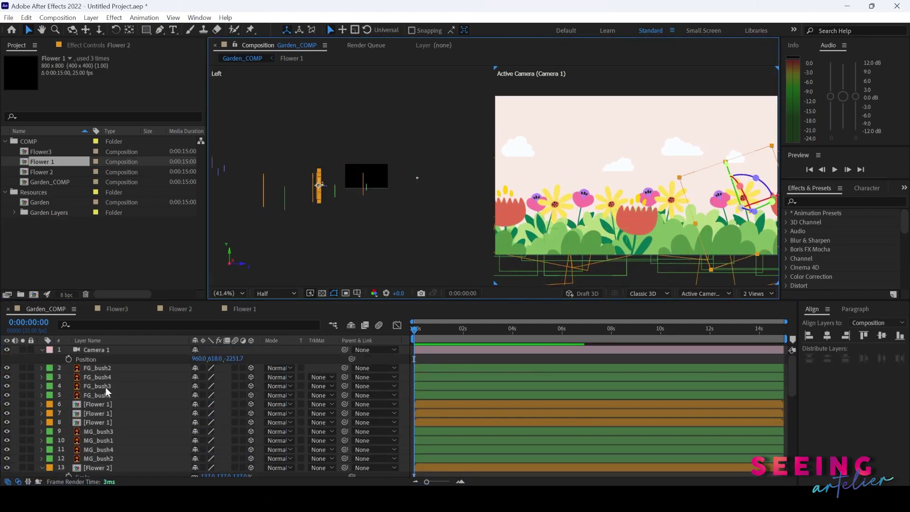
Set Camera 1's Z position to -2703.7 and shift the four MG bushes vertically to cover the gap along the frame's lower edge.
left_click_drag(239, 359, 59, 424)
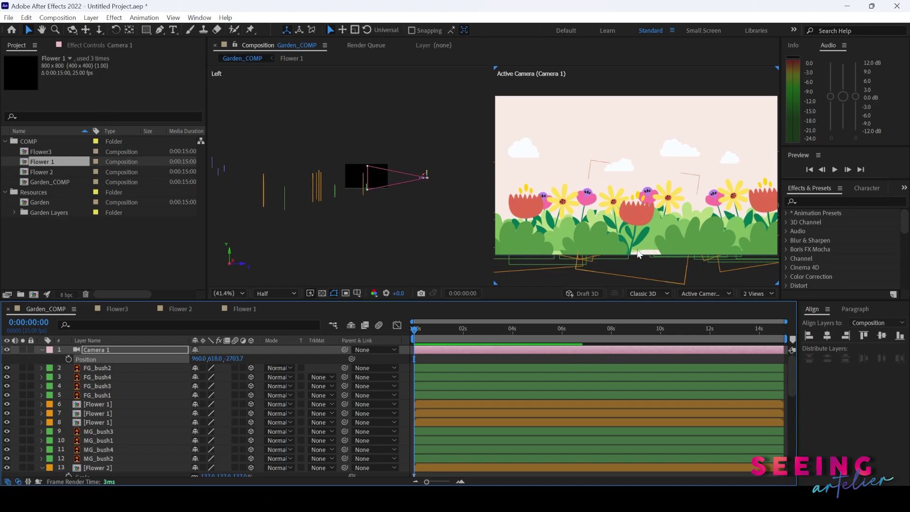
left_click(683, 208)
left_click(91, 431)
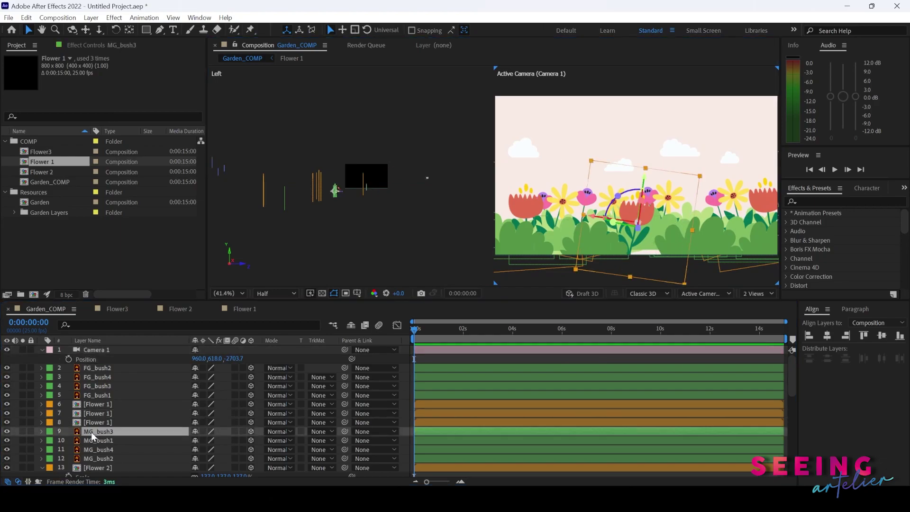
left_click(95, 459, "shift")
left_click_drag(659, 193, 658, 192)
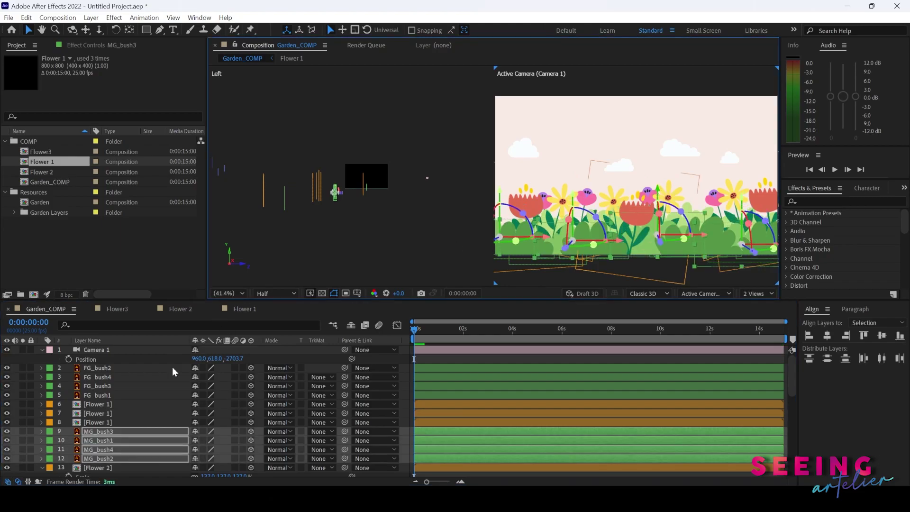
Set Camera 1's Z position to -2578.7 and collapse its Position property.
left_click(144, 385)
left_click_drag(238, 362, 413, 353)
left_click_drag(693, 335, 399, 370)
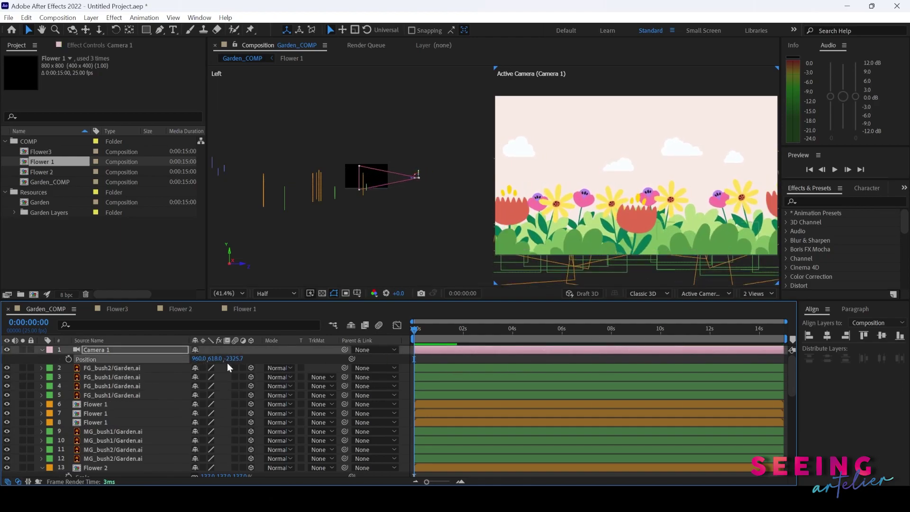
key("u")
left_click(121, 358)
left_click(125, 350)
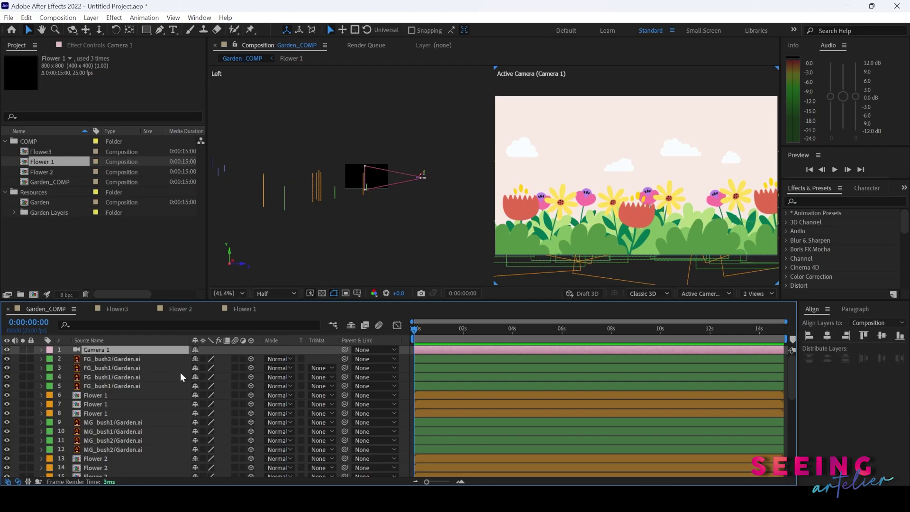
Keyframe Camera 1 at the first frame with Position 908, 558, -2578.7 and Orientation 0°, 1°, 353°.
left_click(41, 350)
left_click(68, 367)
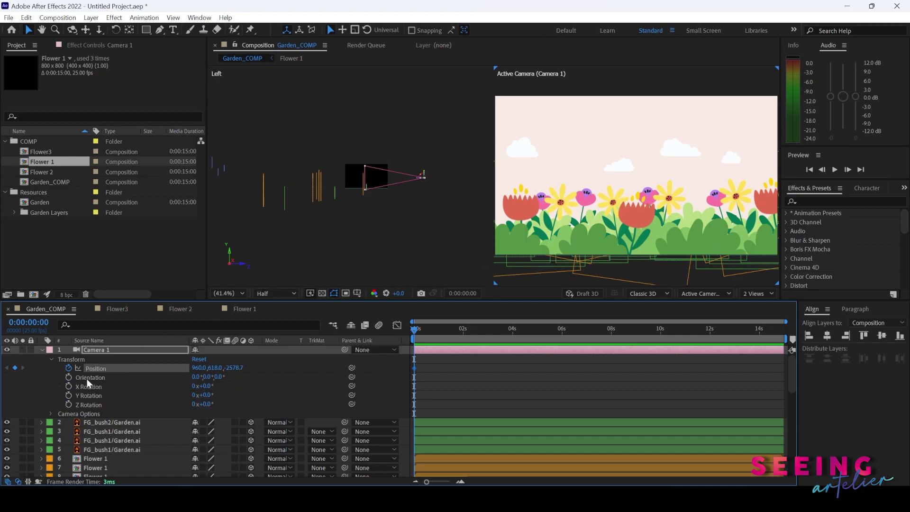
left_click_drag(195, 377, 174, 373)
key("ctrl+z")
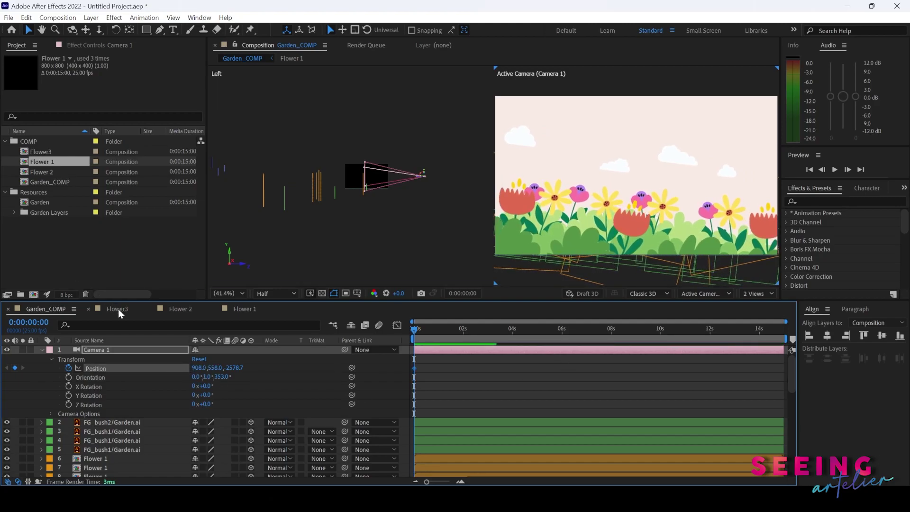
left_click(68, 377)
End the work area at 5 seconds and set Garden_COMP's duration to 0:00:05:00.
left_click_drag(439, 331, 538, 351)
key("n")
key("ctrl+k")
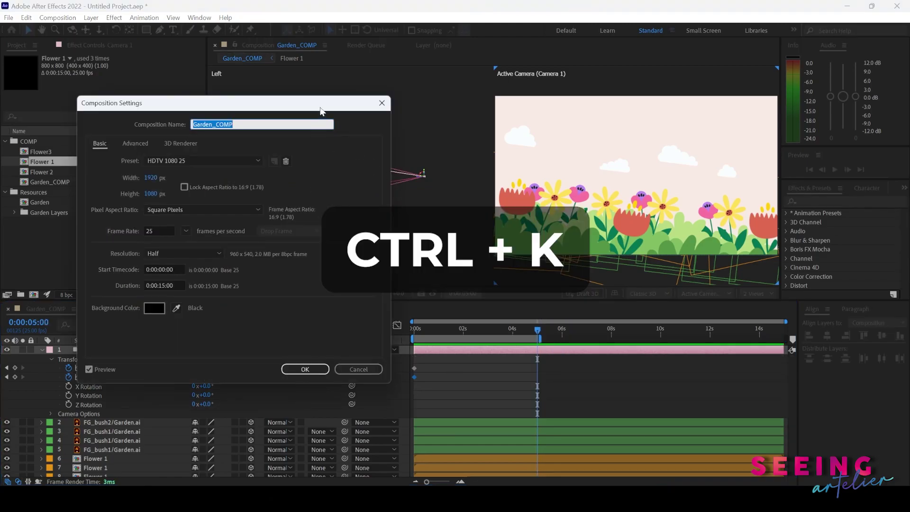
left_click_drag(321, 111, 382, 126)
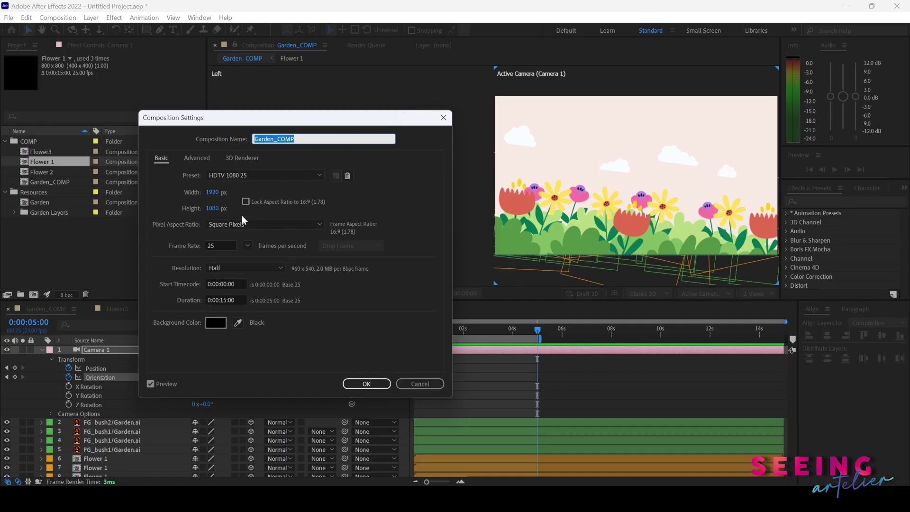
left_click(225, 304)
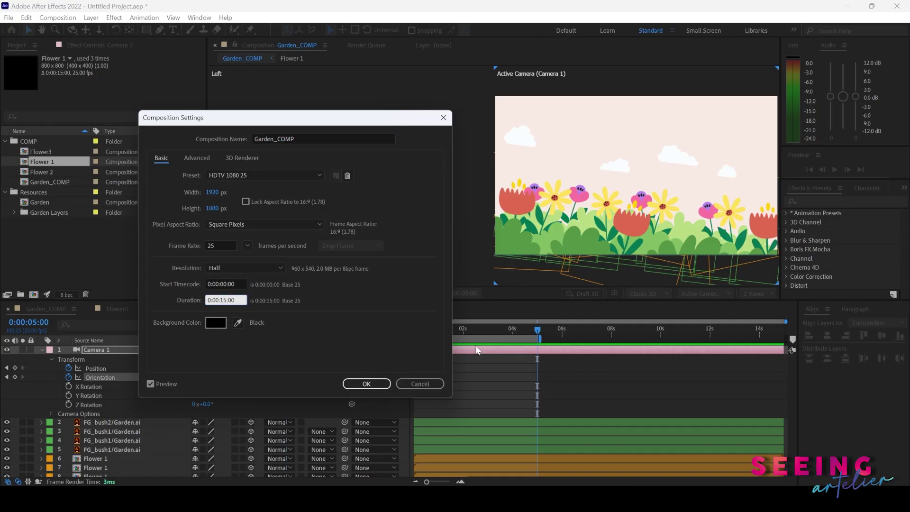
left_click(366, 384)
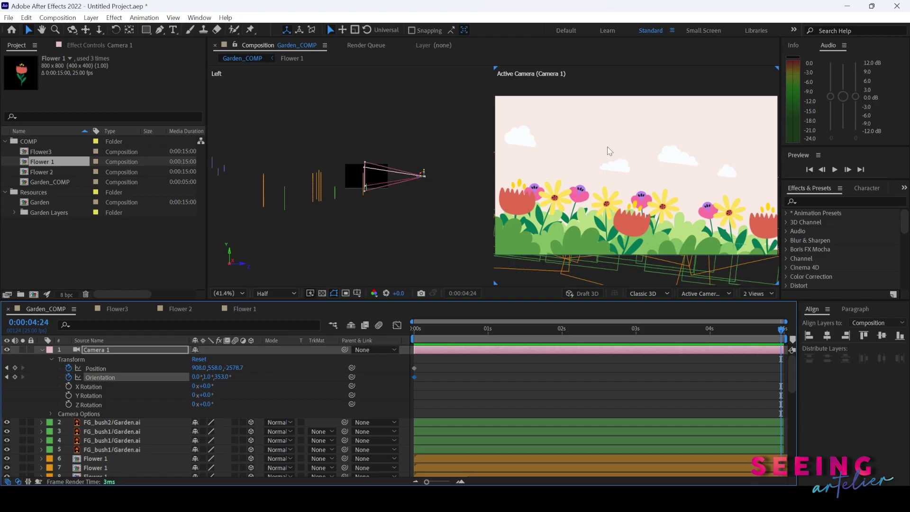
Orbit and move Camera 1 into the garden at 0:00:04:24 to keyframe Position 986.8, 657, -1458.5 with a turned Orientation.
key("c")
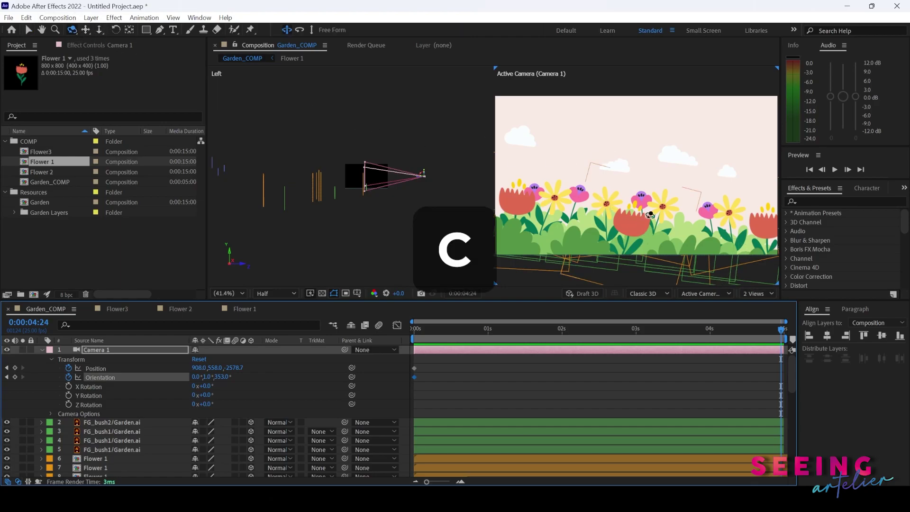
key("c")
left_click_drag(653, 213, 692, 199)
key("c")
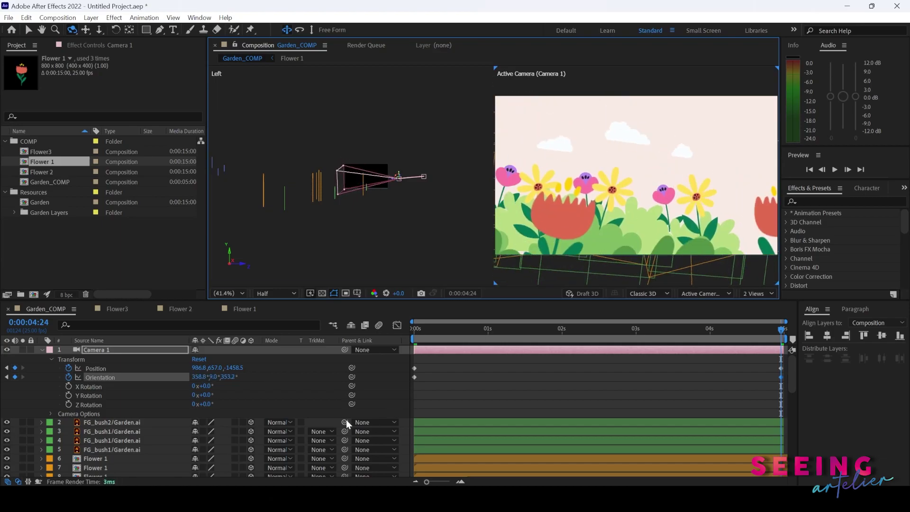
Refine the camera's end keyframe at 0:00:04:24 to Z position -40.5 and Z orientation 2.2°, and preview the move.
left_click_drag(228, 384, 719, 345)
key("ctrl+z")
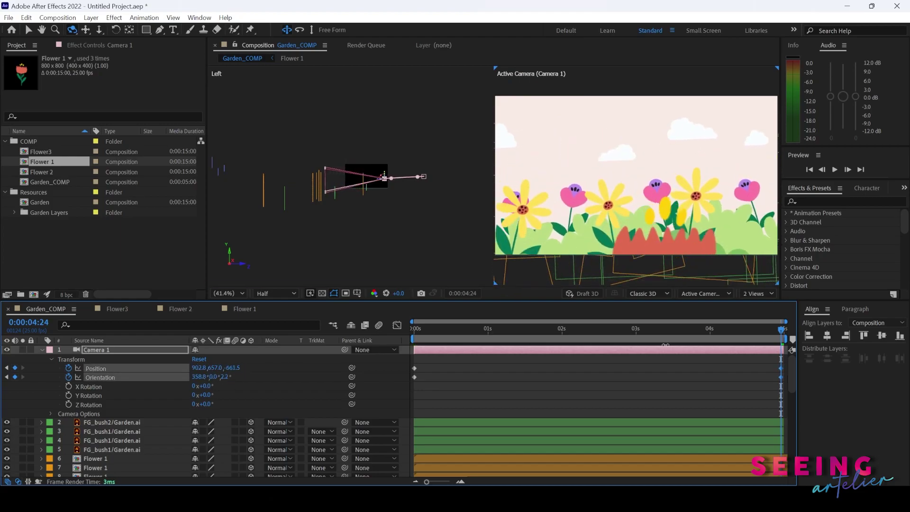
left_click_drag(236, 368, 398, 353)
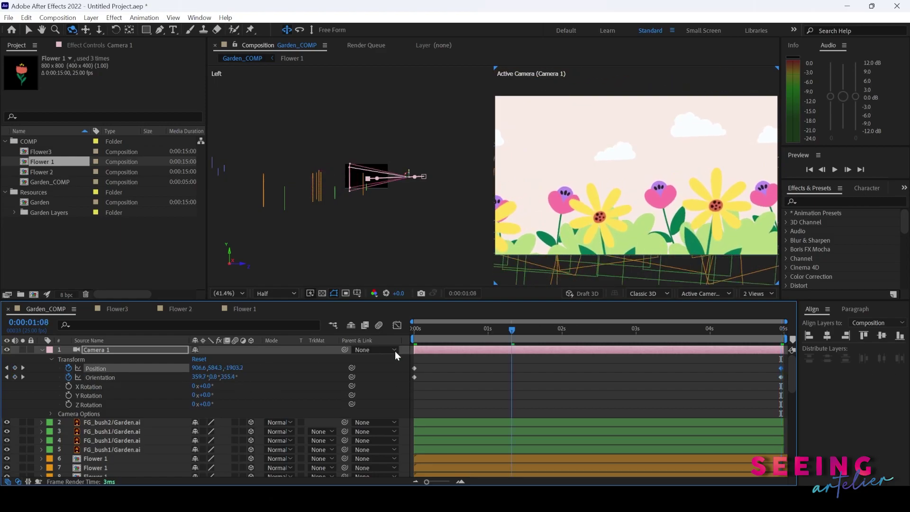
key("space")
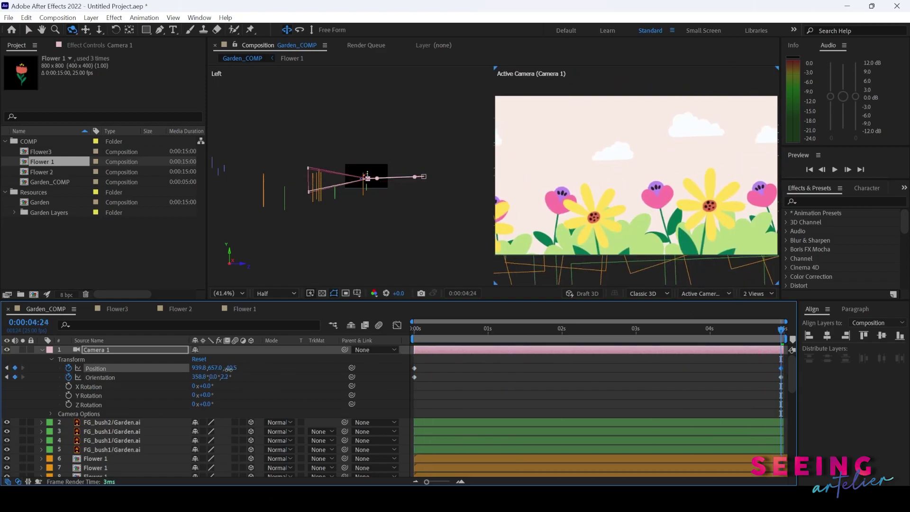
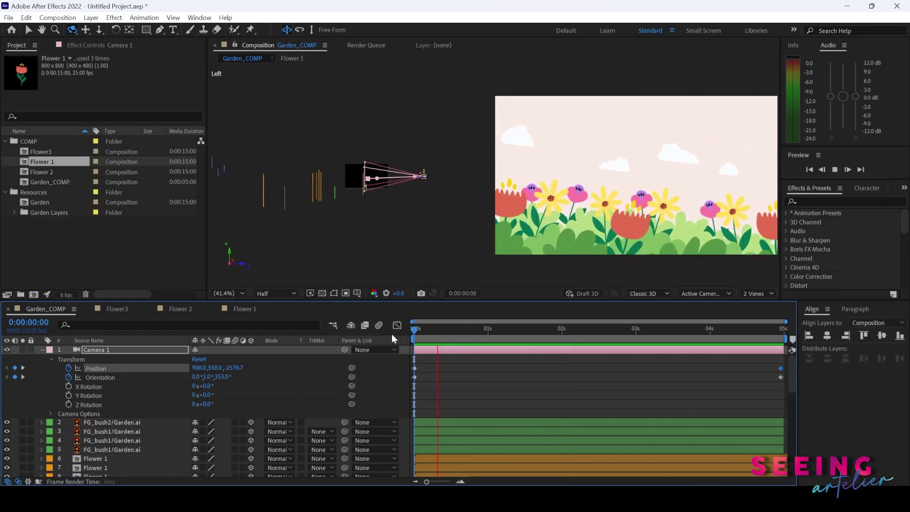
Import the Illustrator file butterfly into the Resources folder as Composition - Retain Layer Sizes.
key("space")
left_click(42, 349)
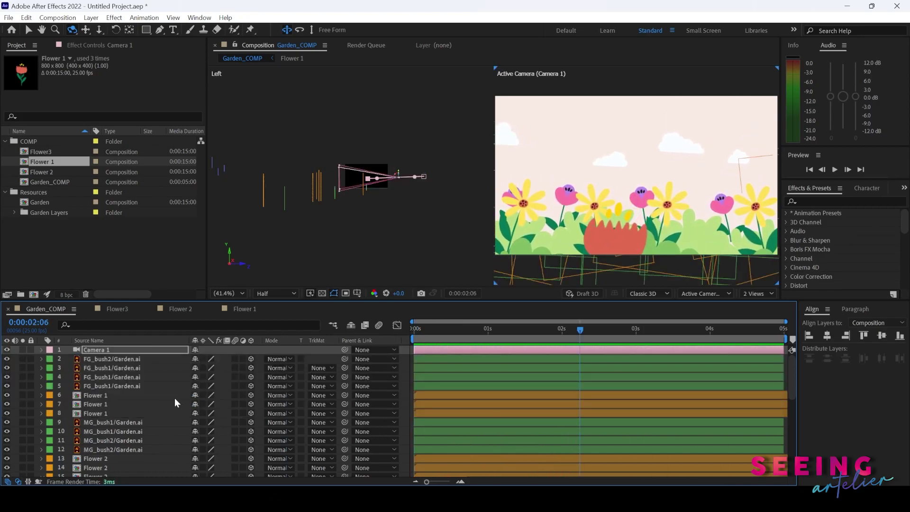
left_click(41, 192)
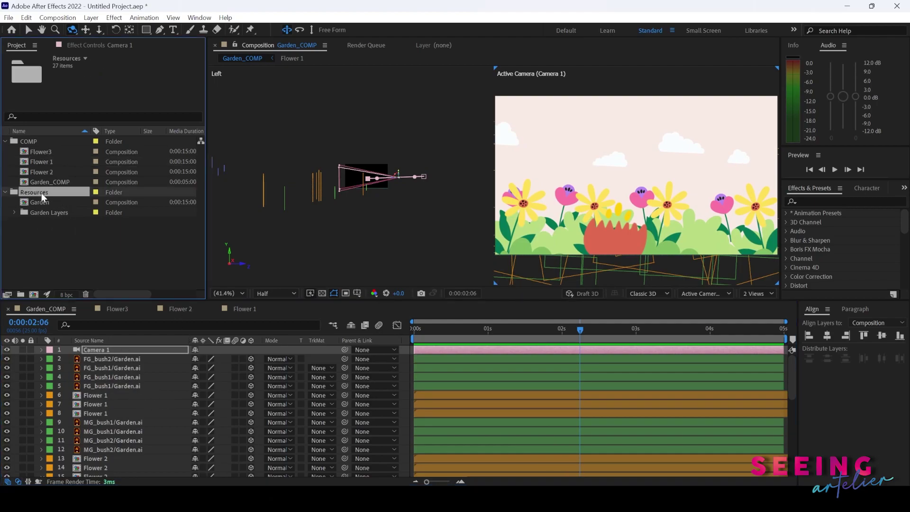
key("ctrl+i")
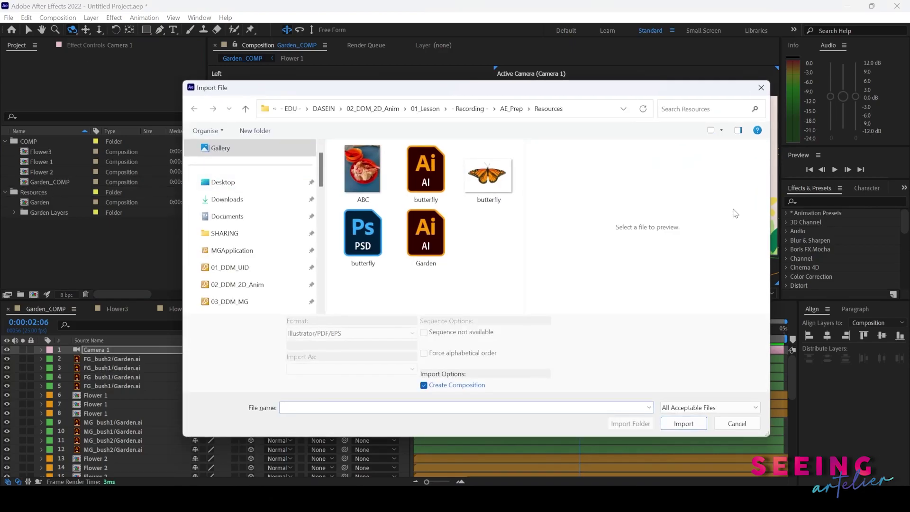
left_click(421, 195)
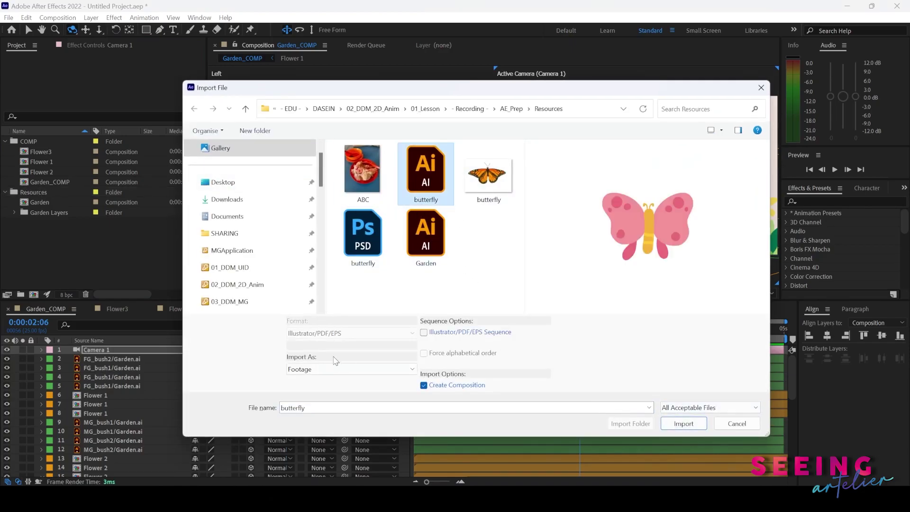
left_click(348, 371)
left_click(350, 389)
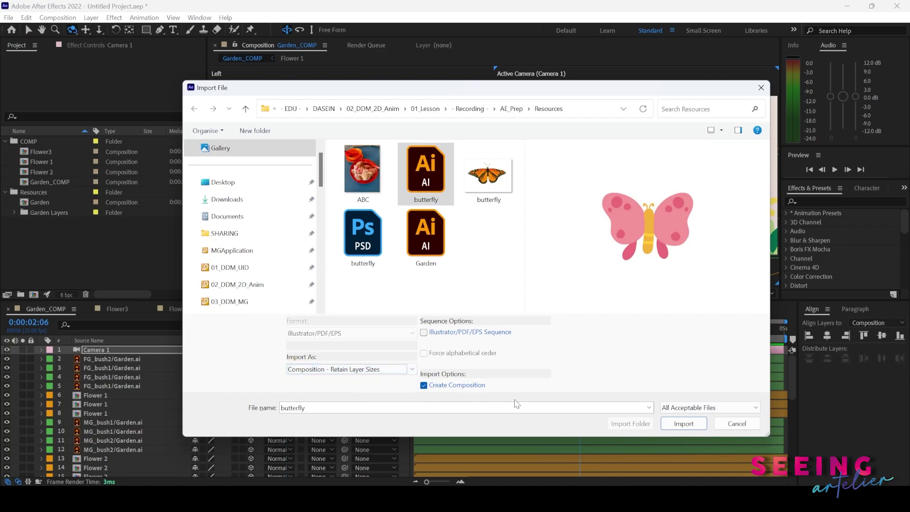
left_click(684, 424)
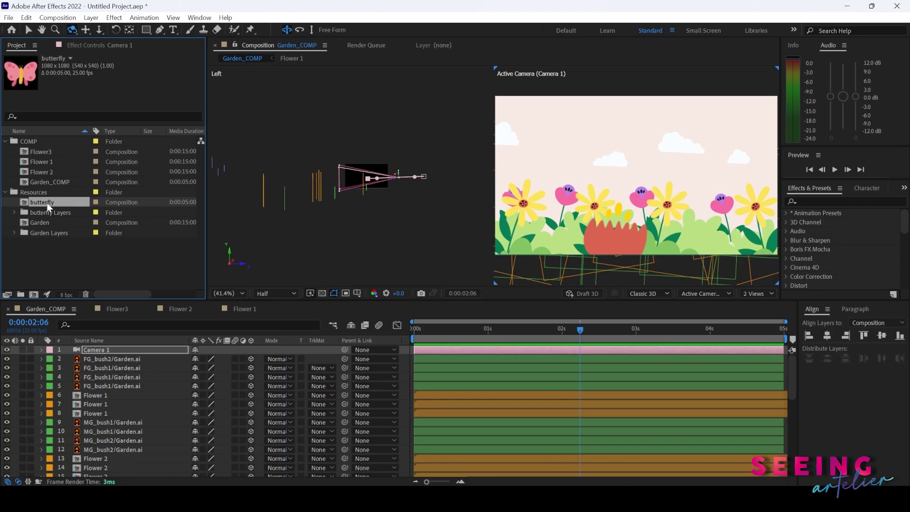
Duplicate the butterfly composition, move the copy into the COMP folder, and create a subfolder named Precomp there.
key("ctrl+d")
left_click_drag(52, 212, 46, 152)
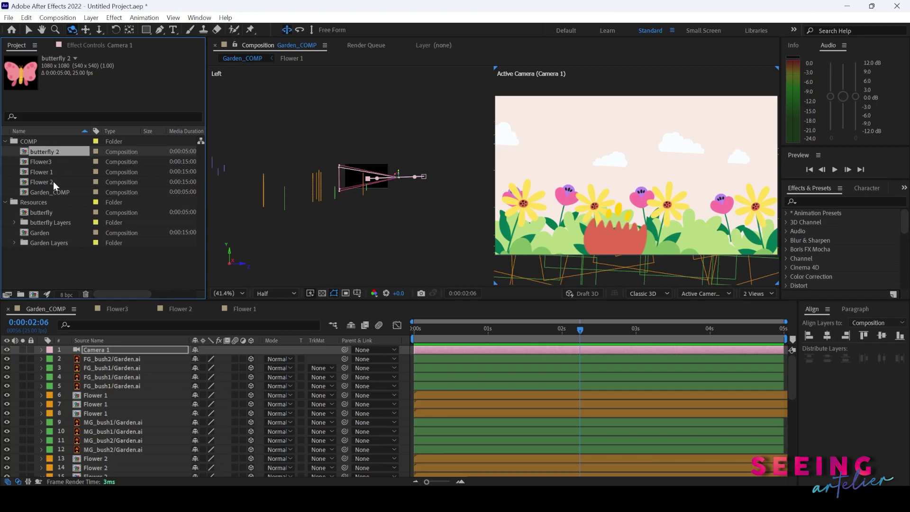
left_click(27, 141)
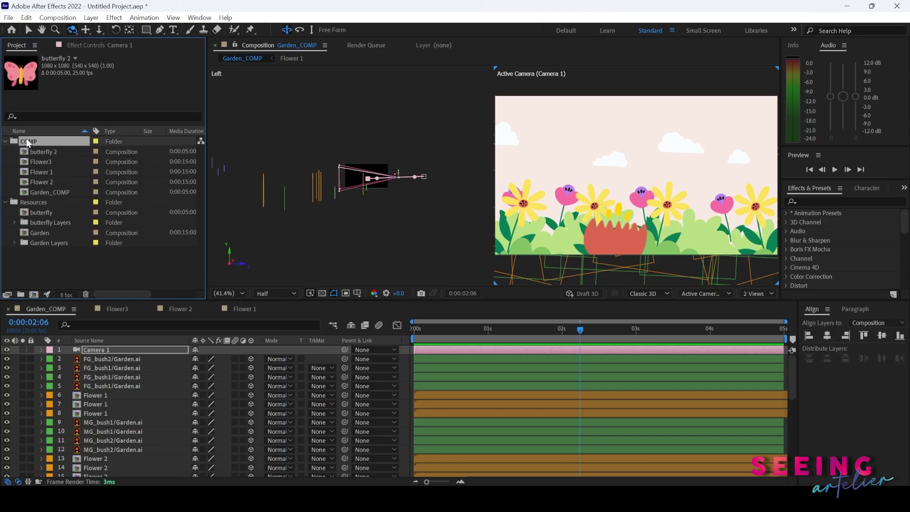
left_click(20, 294)
type("Precomp")
key("Return")
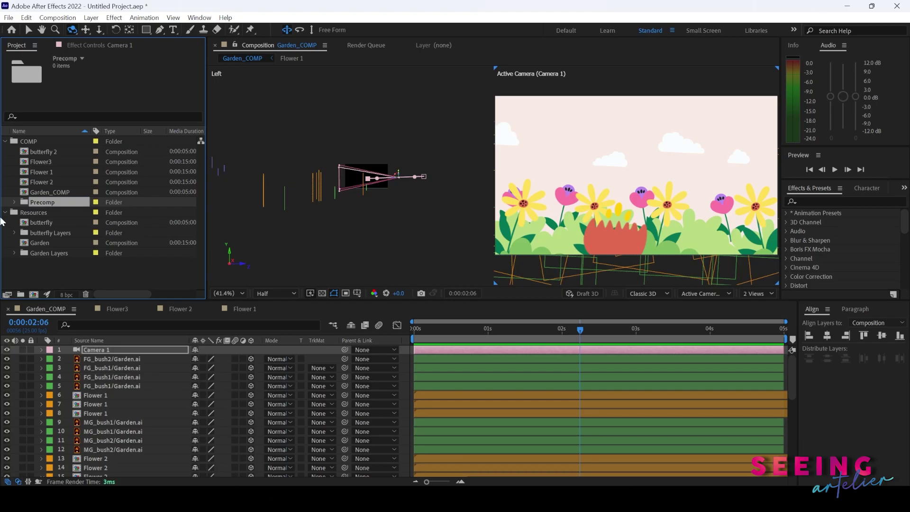
Move butterfly 2, Flower3, Flower 1 and Flower 2 into the Precomp folder and expand it.
left_click(49, 162)
left_click(47, 180, "shift")
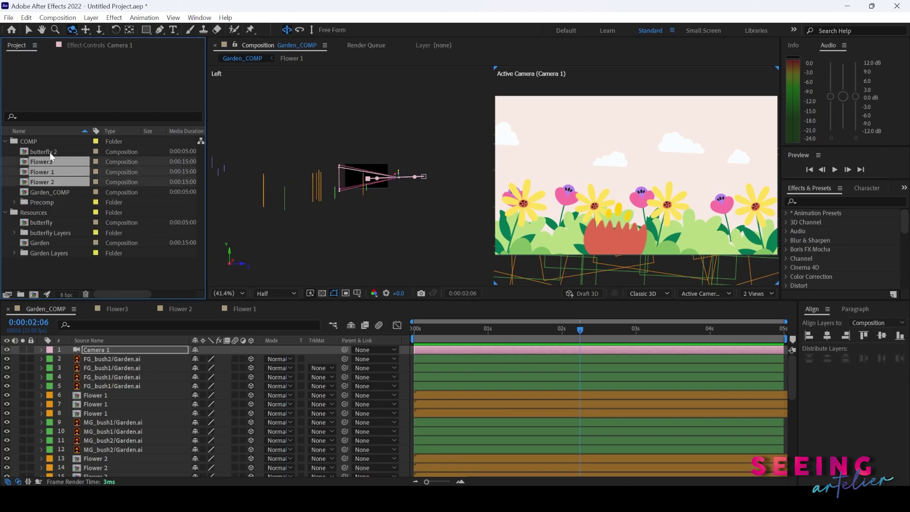
left_click(52, 152, "shift")
left_click_drag(51, 181, 43, 202)
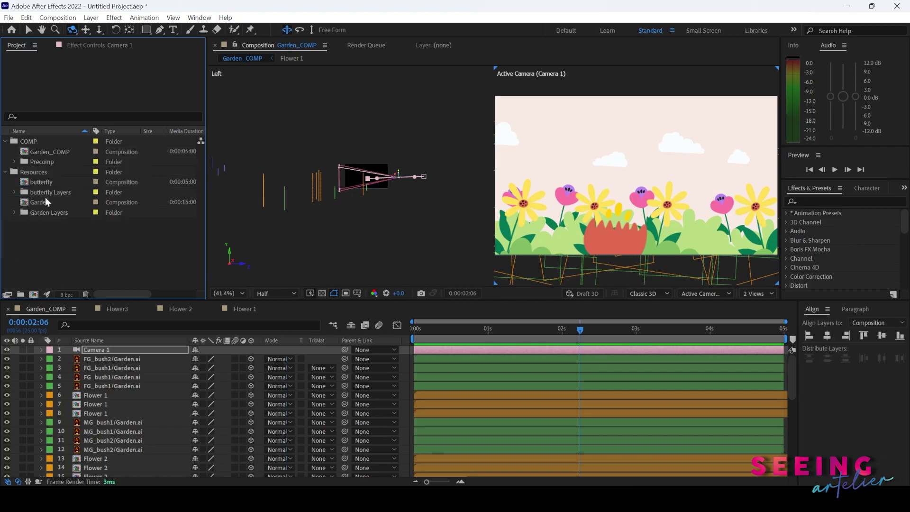
left_click(16, 162)
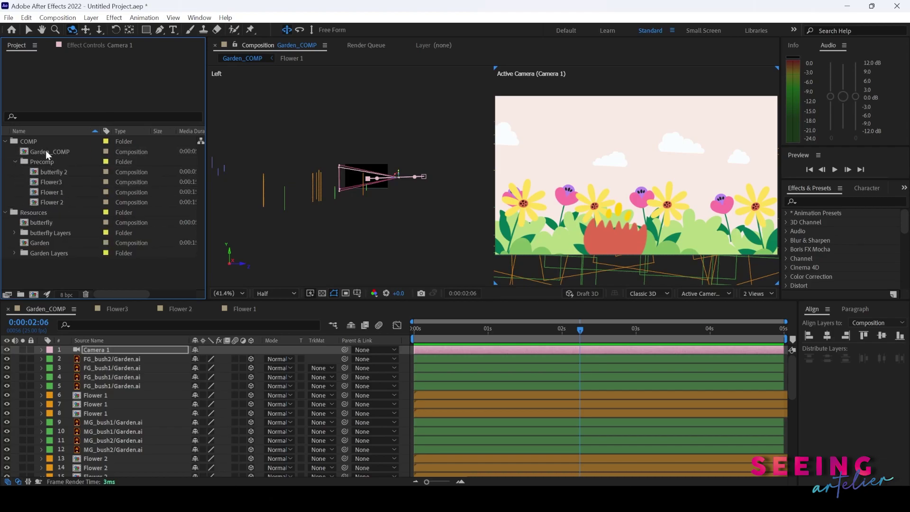
Open butterfly 2 and move the anchor points of Butterfly_wing_L and Butterfly_wing_R to where each wing meets the body.
double_click(38, 174)
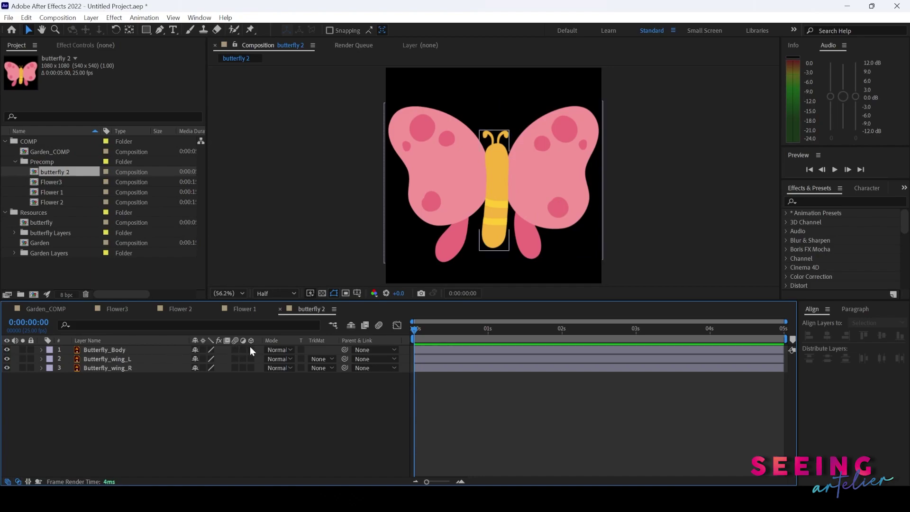
left_click(116, 352)
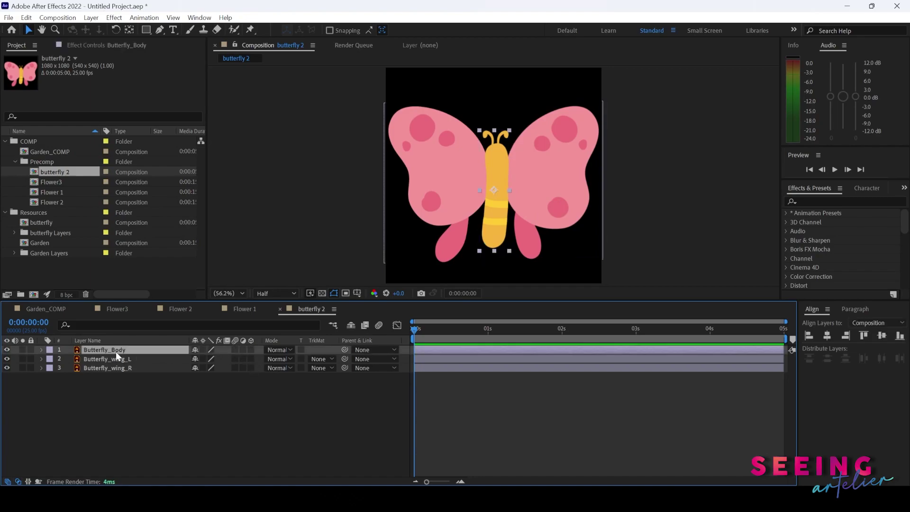
left_click(144, 358)
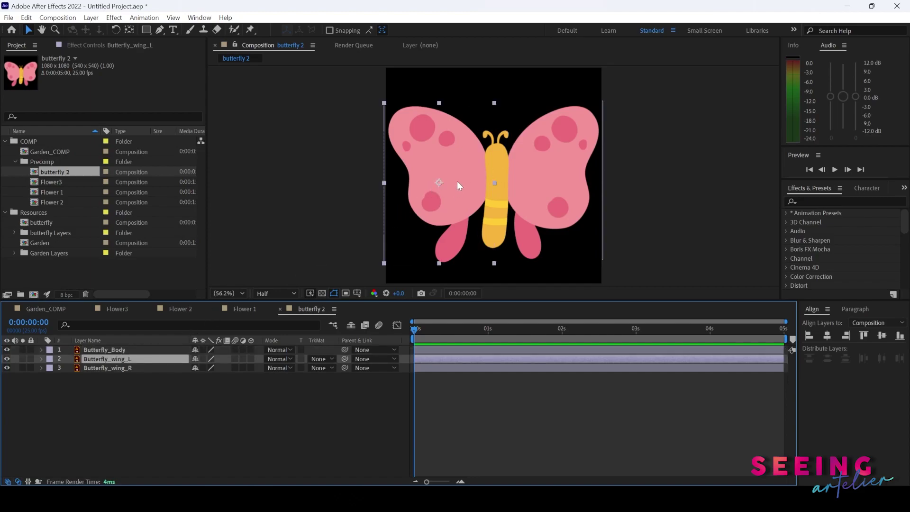
key("y")
left_click_drag(440, 184, 488, 182)
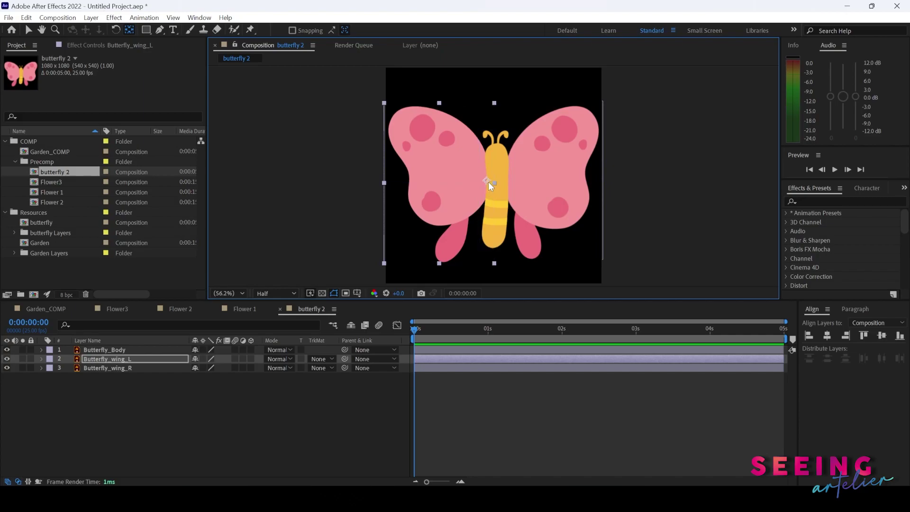
left_click(139, 369)
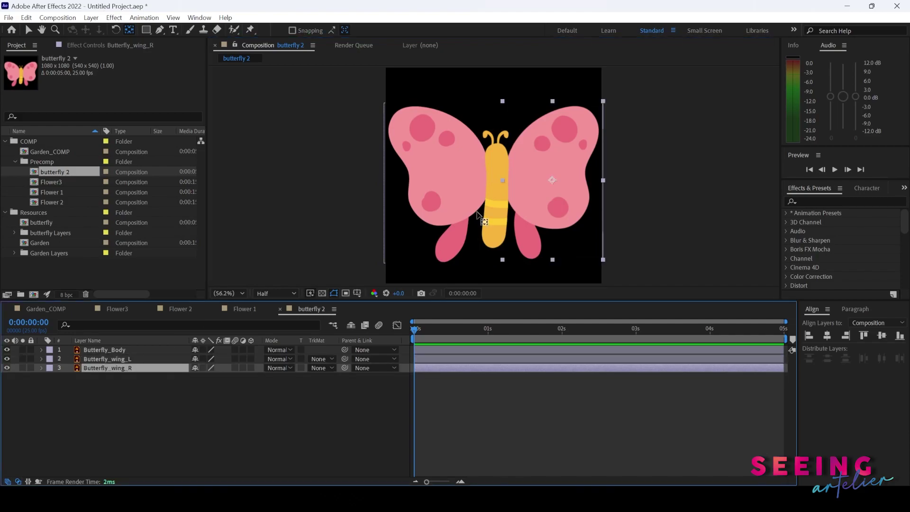
left_click_drag(553, 183, 511, 183)
Make the body and both wing layers 3D and switch the composition display to 2 Views.
left_click(121, 350)
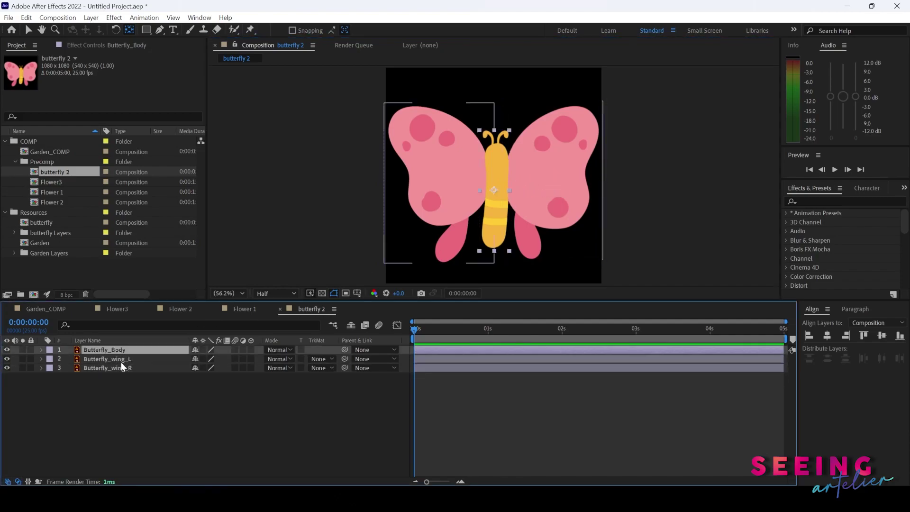
left_click(121, 367, "shift")
left_click(251, 350)
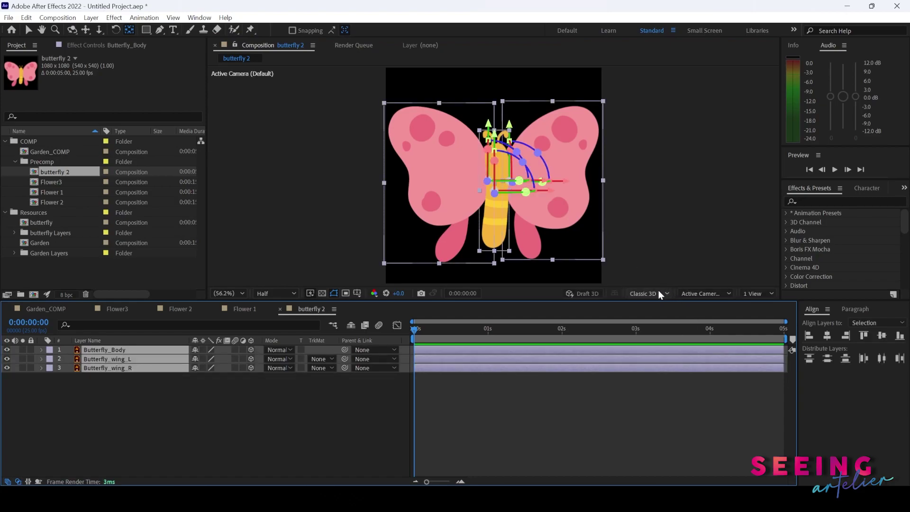
left_click(756, 294)
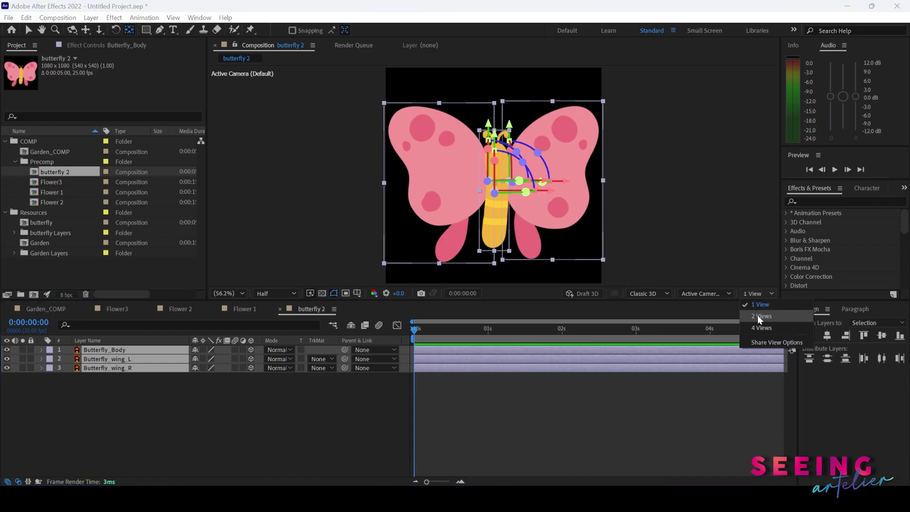
left_click(757, 314)
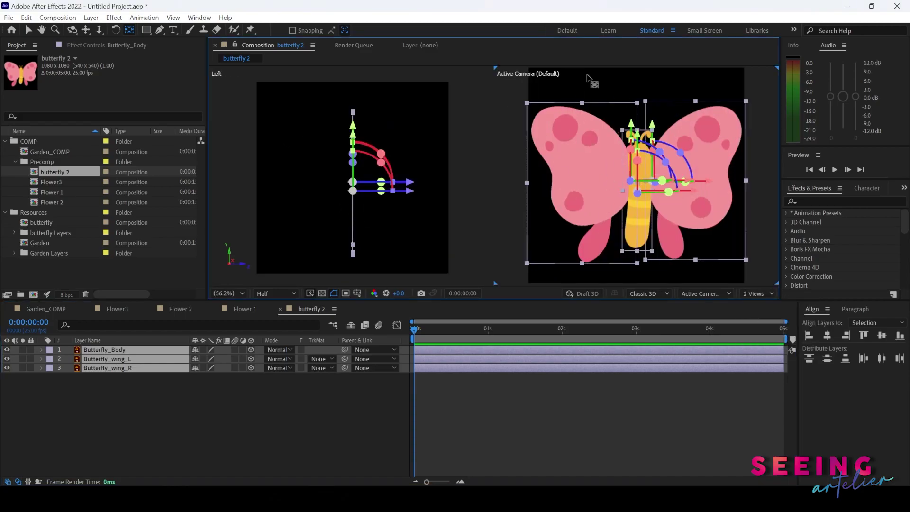
Parent Butterfly_wing_L and Butterfly_wing_R to Butterfly_Body.
left_click(175, 436)
left_click(128, 352)
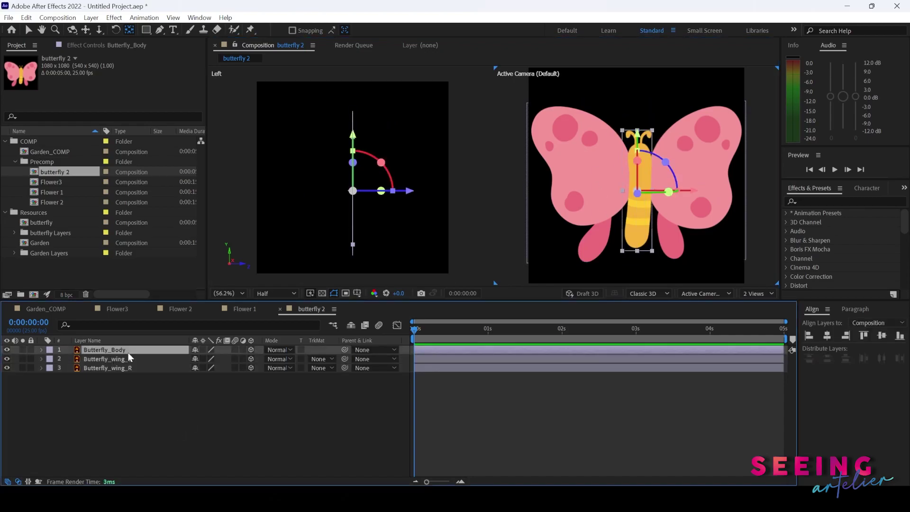
left_click(129, 360)
left_click(132, 368, "shift")
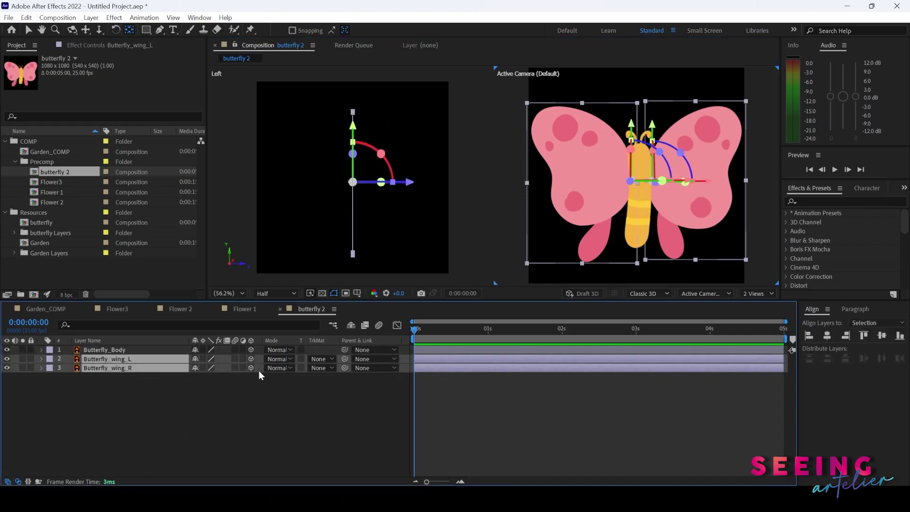
left_click_drag(344, 359, 122, 351)
Keyframe Butterfly_Body's Position at the first frame, and again at about frame 5 with the body moved to Z 62.
left_click(121, 349)
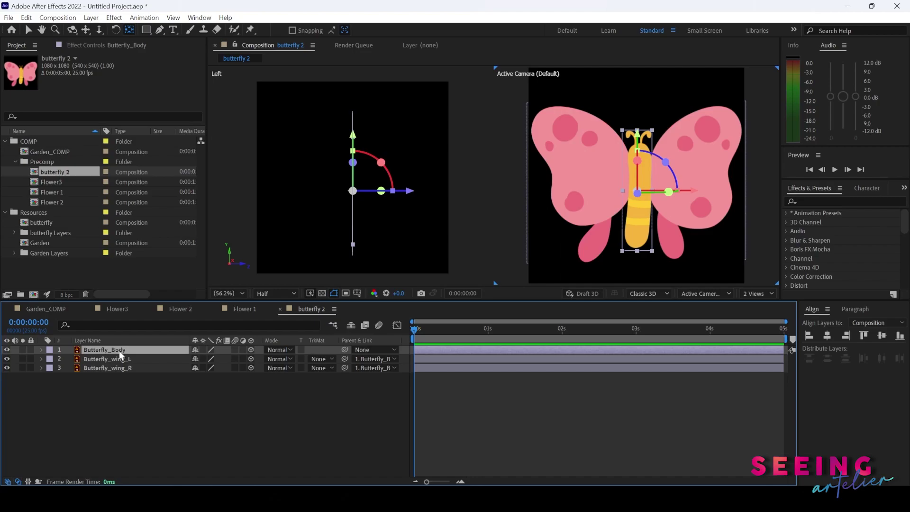
key("p")
left_click(69, 360)
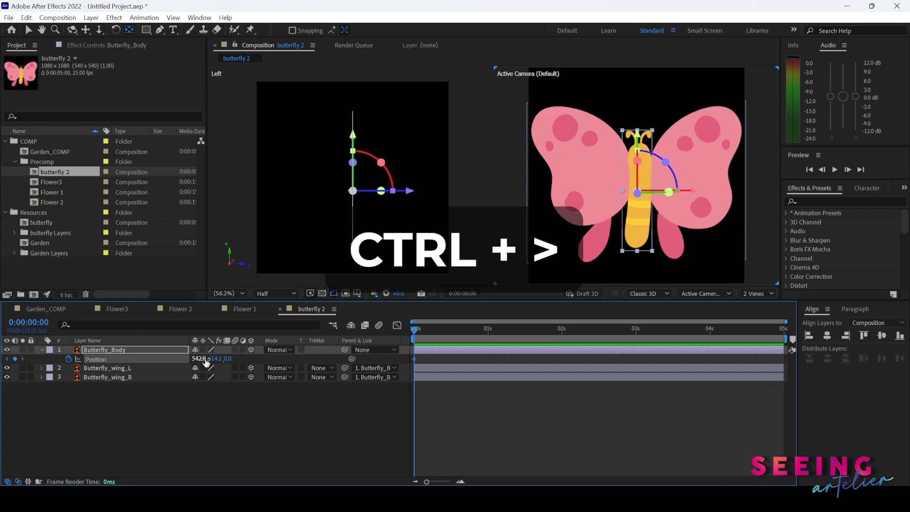
key("ctrl+Right")
key("ctrl+Right")
key("ctrl+Right")
key("ctrl+Right")
key("ctrl+Right")
key("v")
left_click_drag(407, 194, 401, 198)
Copy Butterfly_Body's first Position keyframe to 0:00:00:10 and preview the body movement from the start.
key("ctrl+Right")
key("ctrl+Right")
key("ctrl+Right")
key("ctrl+Right")
key("ctrl+Right")
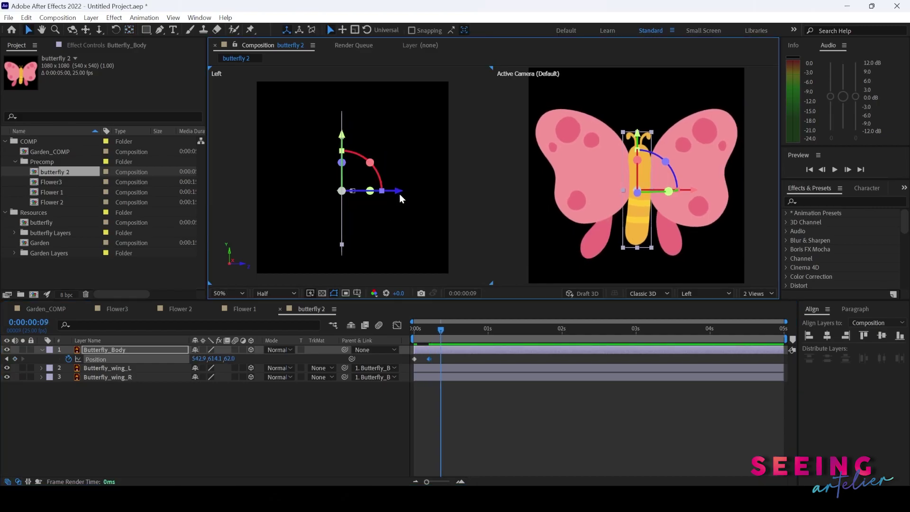
left_click(414, 359)
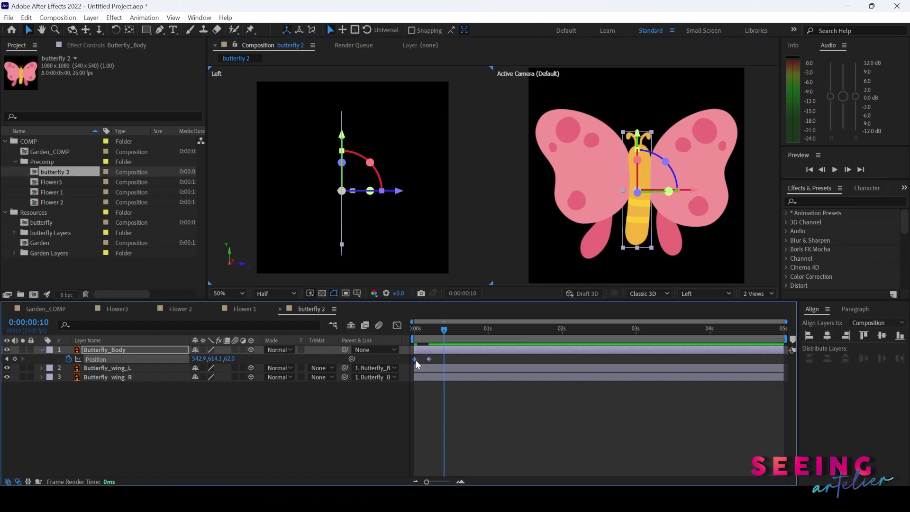
key("ctrl+c")
key("ctrl+v")
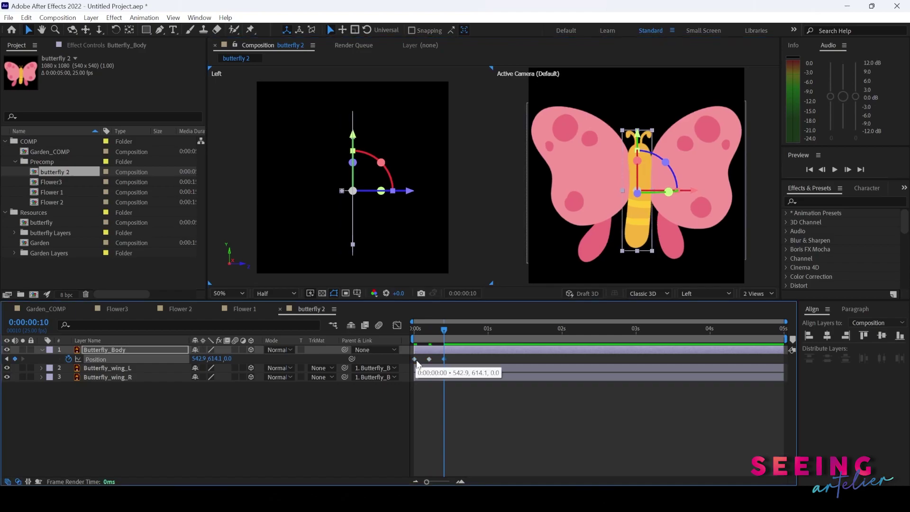
key("Home")
key("space")
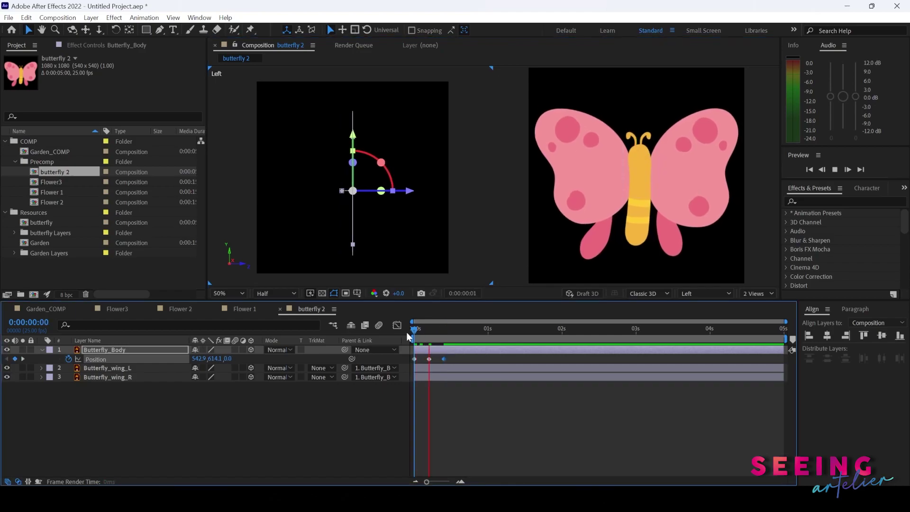
key("space")
left_click_drag(434, 334, 403, 337)
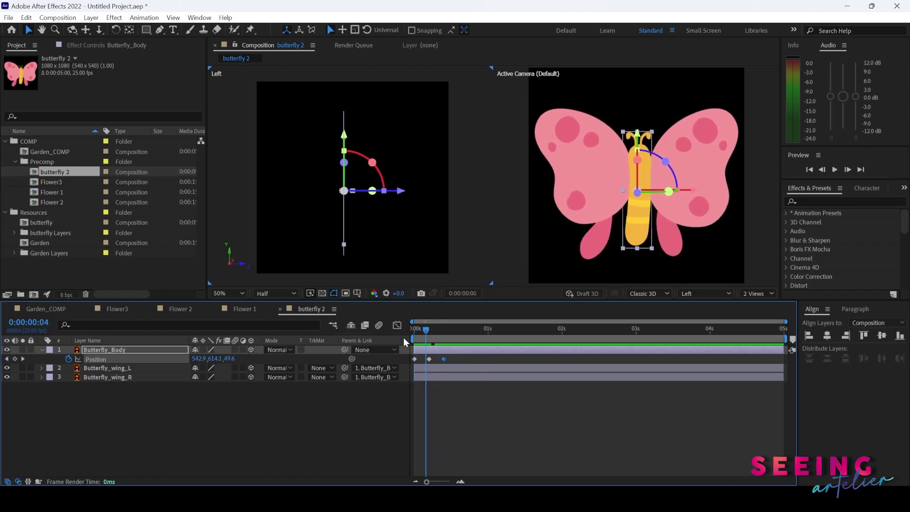
Show the rotation properties of Butterfly_wing_L and Butterfly_wing_R.
left_click(123, 370)
left_click(120, 378, "shift")
key("r")
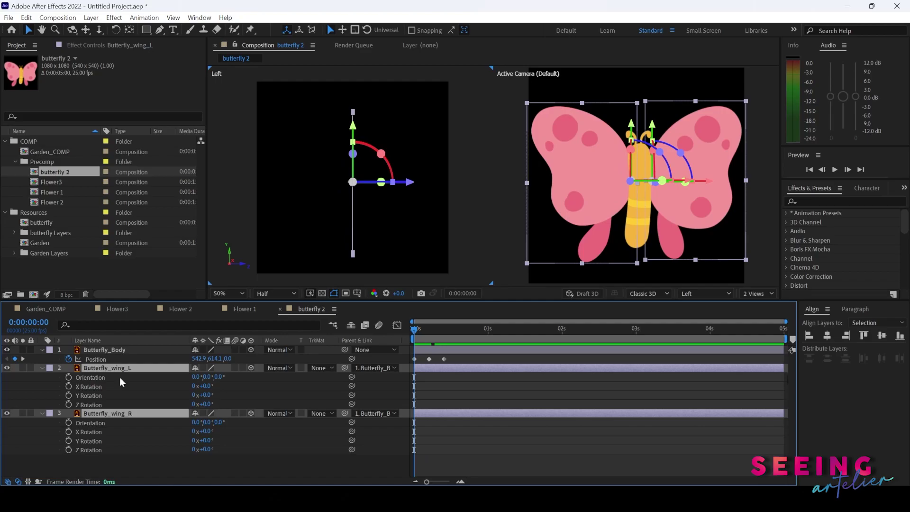
left_click(147, 396)
mouse_move(204, 395)
left_mouse_down()
mouse_move(164, 396)
mouse_move(208, 400)
left_mouse_up()
key("ctrl+z")
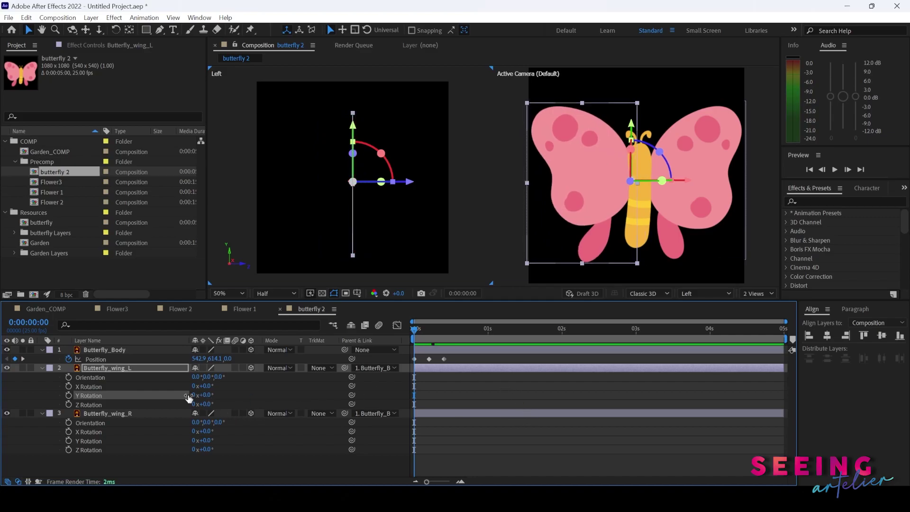
Set Y Rotation at the first frame to 35° for Butterfly_wing_L and -35° for Butterfly_wing_R.
mouse_move(416, 329)
left_mouse_down()
mouse_move(430, 329)
mouse_move(410, 332)
left_mouse_up()
left_click_drag(205, 395, 229, 395)
left_click(208, 395)
type("36")
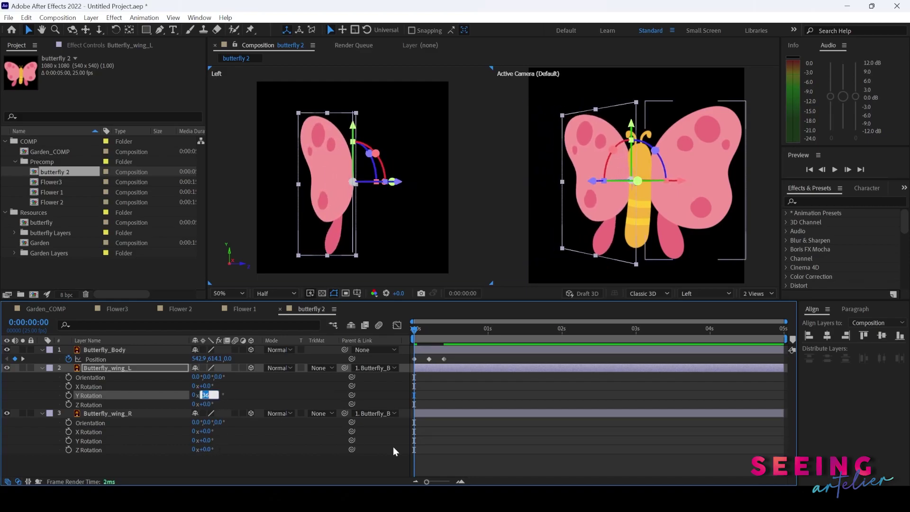
key("Return")
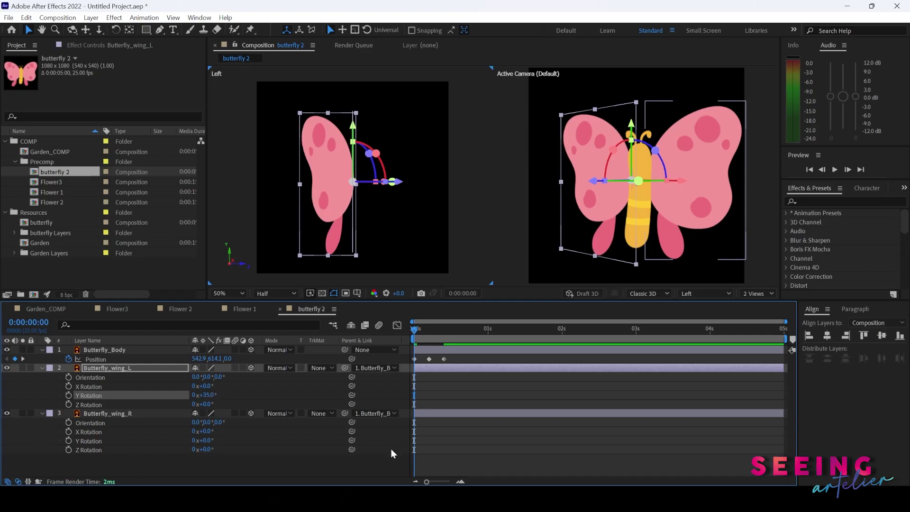
left_click(206, 439)
type("-35")
key("Return")
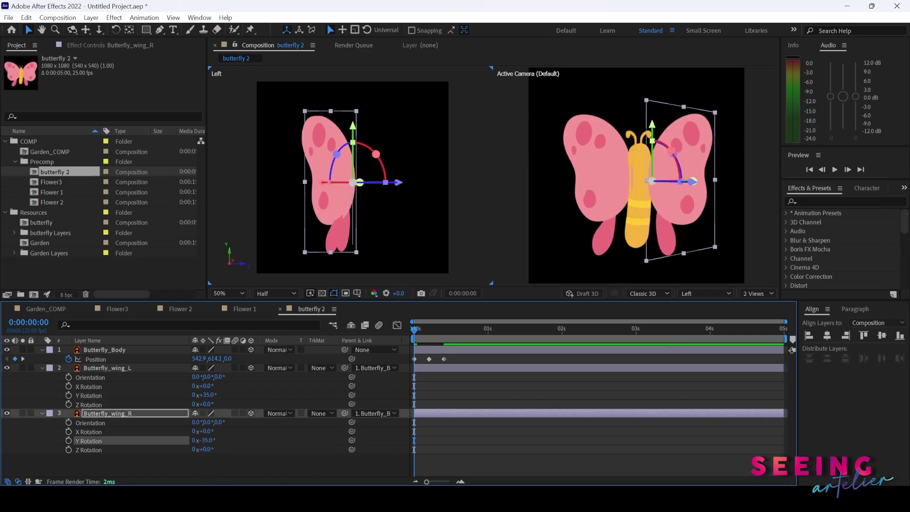
Keyframe both wings' Y Rotation at the first frame, and at 0:00:00:05 set it to -35° for Butterfly_wing_L and 35° for Butterfly_wing_R.
left_click(72, 387)
left_click(68, 395)
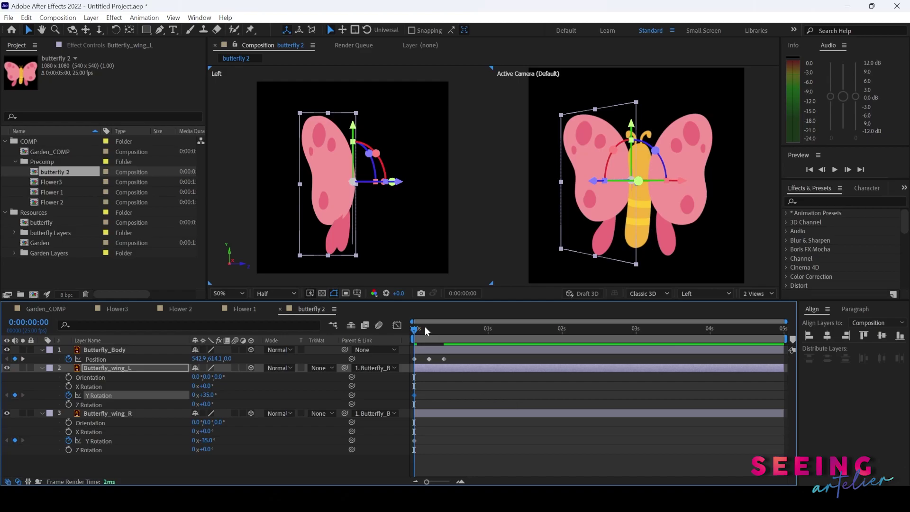
left_click_drag(423, 328, 429, 328)
left_click(207, 396)
left_click(238, 397)
left_click(208, 395)
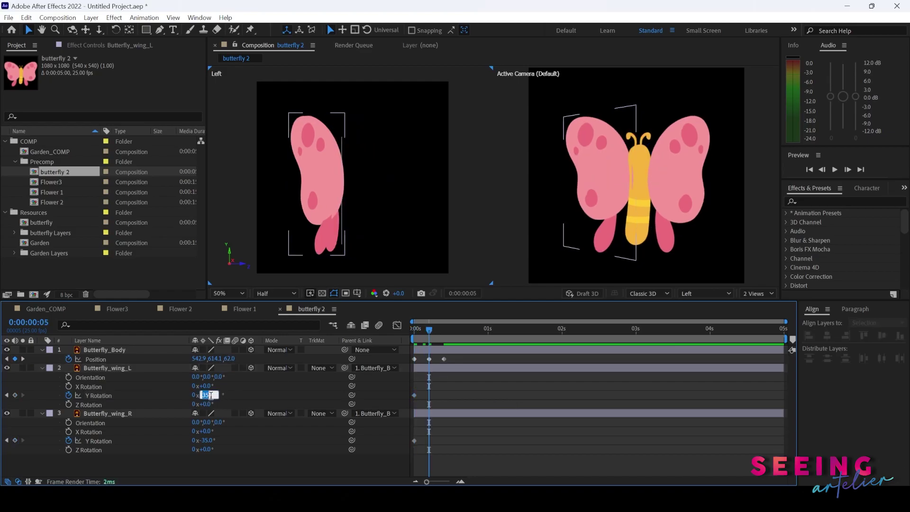
key("Return")
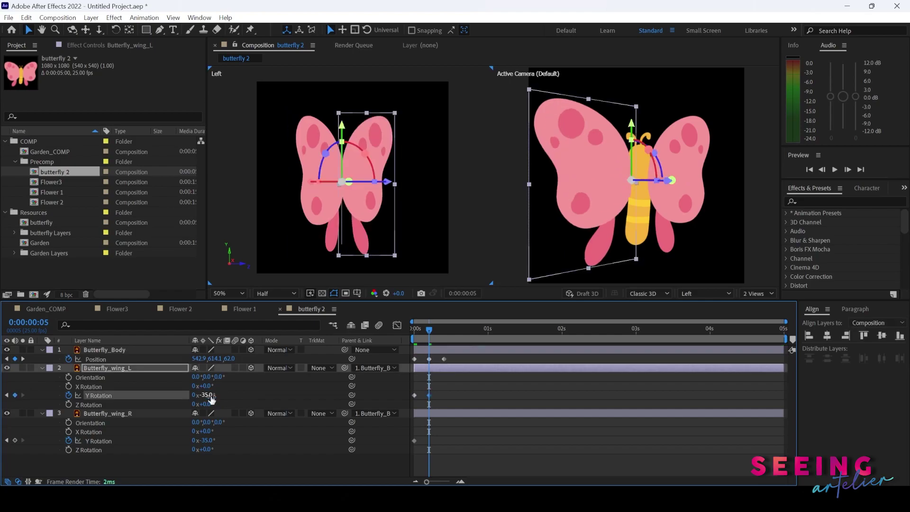
left_click(208, 440)
type("35")
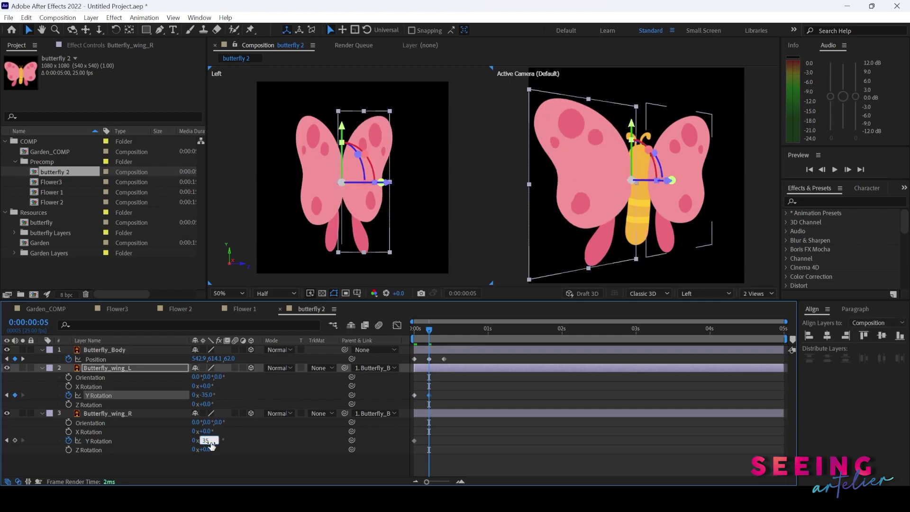
key("Return")
At 0:00:00:10, set Butterfly_wing_L's Y Rotation to 35° and paste a copy of Butterfly_wing_R's first Y Rotation keyframe.
left_click(444, 328)
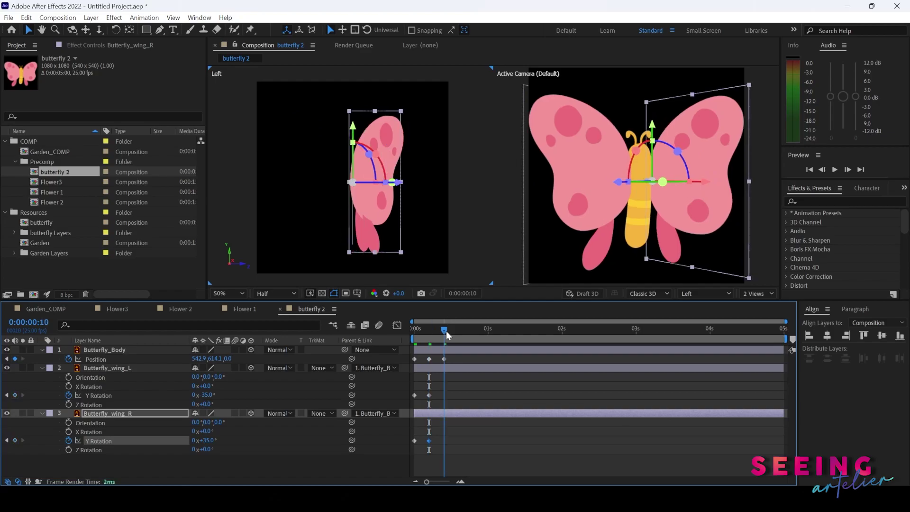
left_click(207, 395)
type("35")
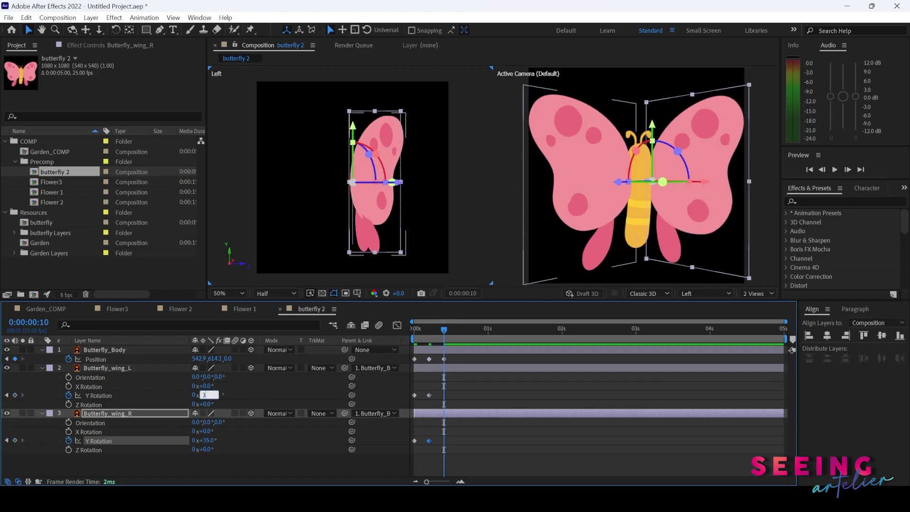
key("Return")
left_click(415, 441)
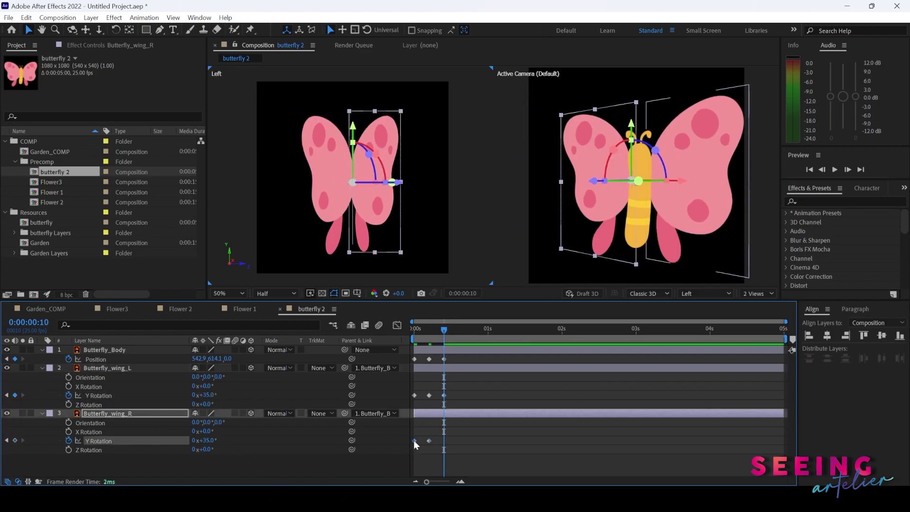
key("ctrl+c")
key("ctrl+v")
Scrub through the opening frames to check the wing flap and how the wings join the body.
left_click_drag(426, 329, 425, 358)
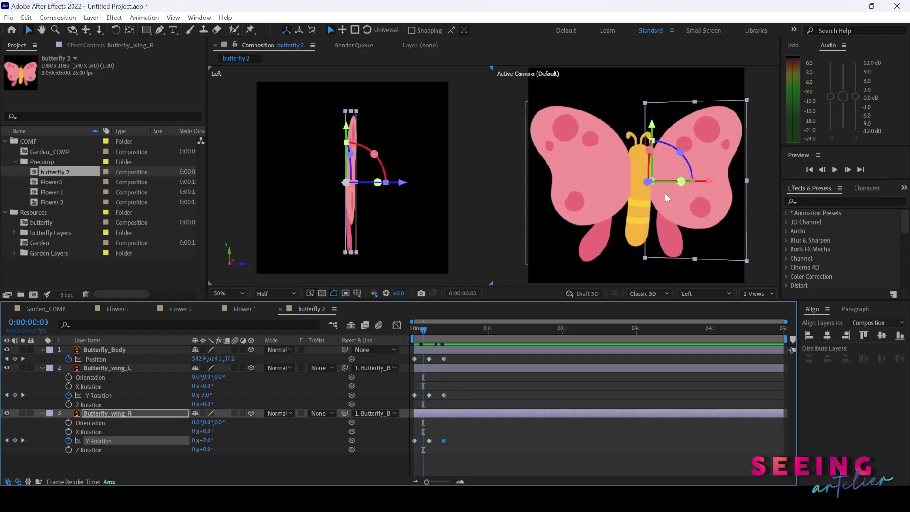
left_click(436, 328)
left_click(471, 371)
left_click(478, 389)
left_click_drag(433, 331, 467, 332)
left_click(48, 406)
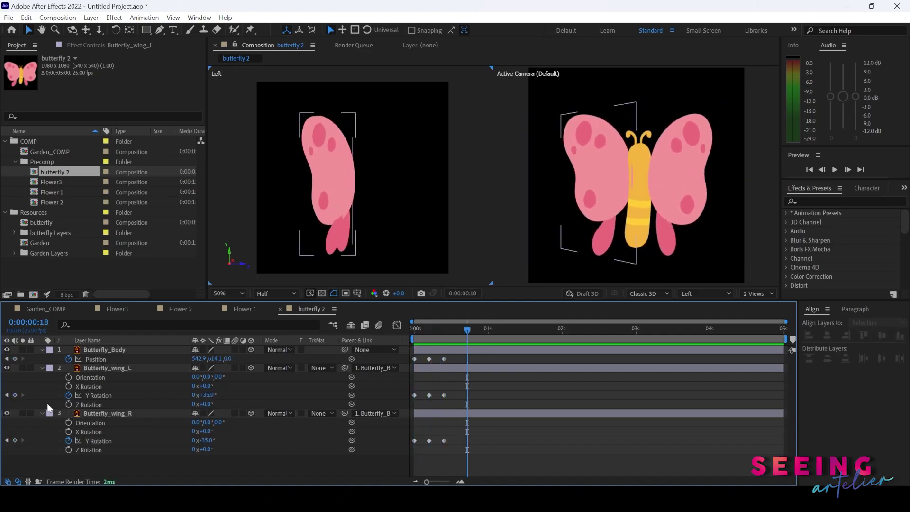
Solo Butterfly_wing_L and shift its anchor point horizontally to the wing's inner edge with the Pan Behind tool.
left_click(93, 368)
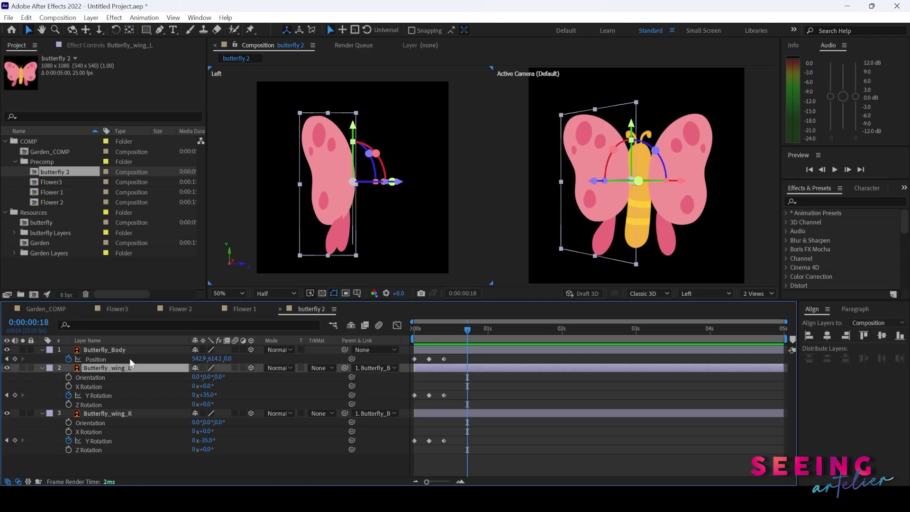
left_click(23, 368)
scroll(669, 180, "up", 4)
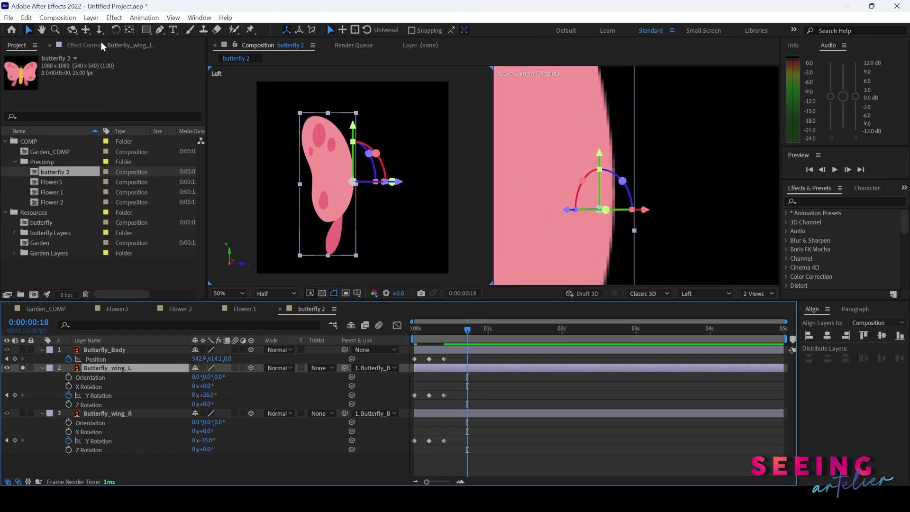
left_click(129, 29)
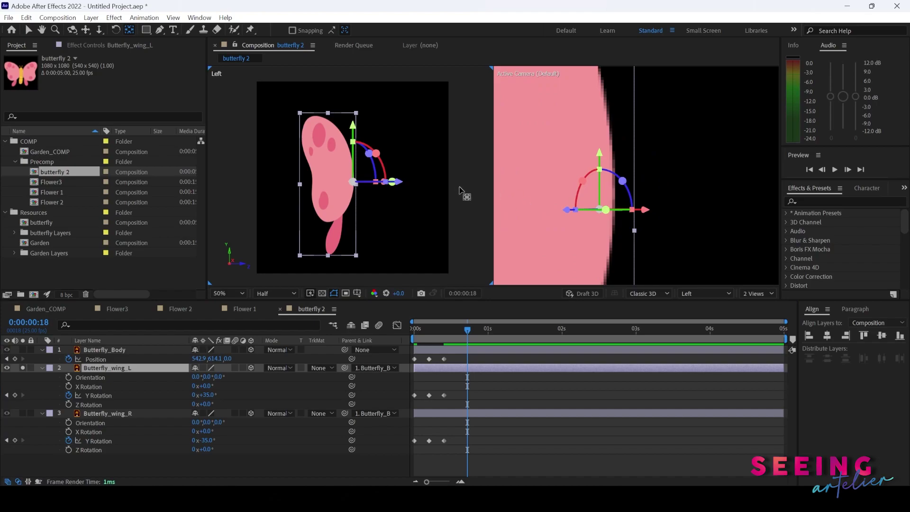
left_click_drag(645, 209, 658, 211)
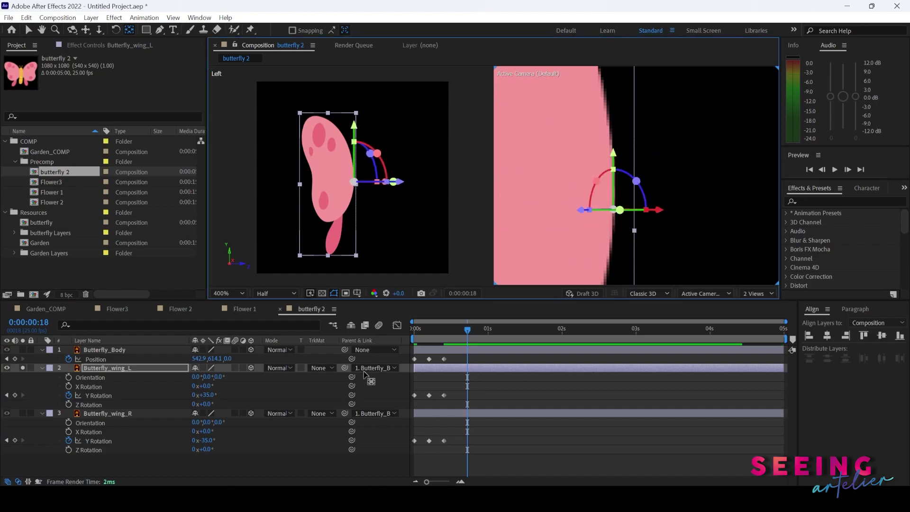
Solo Butterfly_wing_R instead, shift its anchor point to the wing's inner edge, and turn its solo off.
left_click(36, 416)
left_click(23, 413)
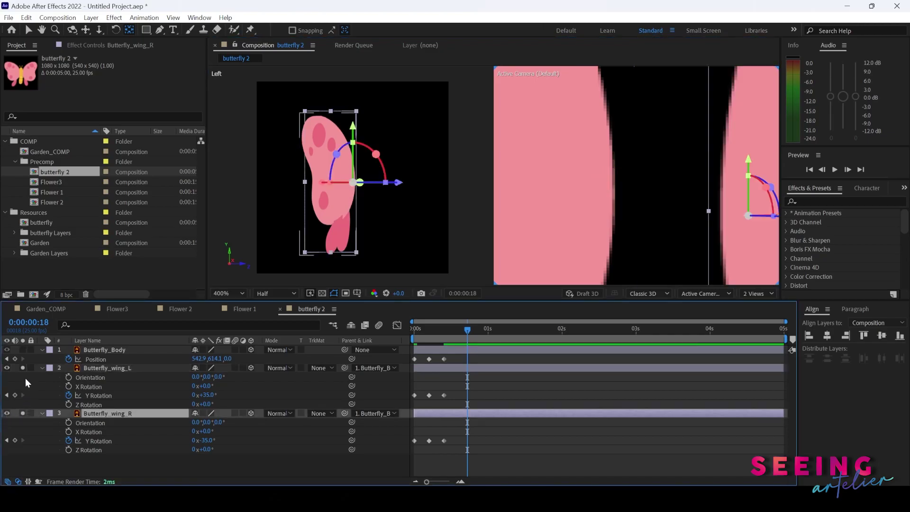
left_click(23, 368)
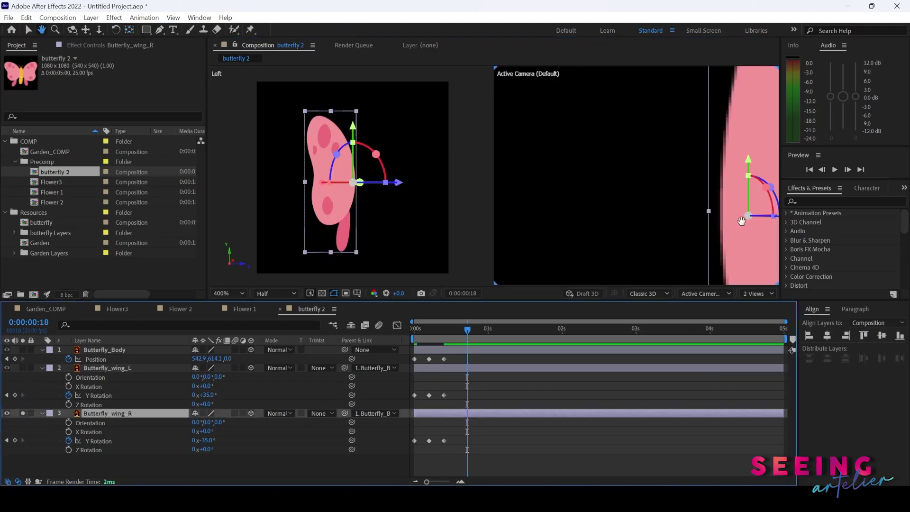
left_click_drag(739, 220, 601, 222)
key("y")
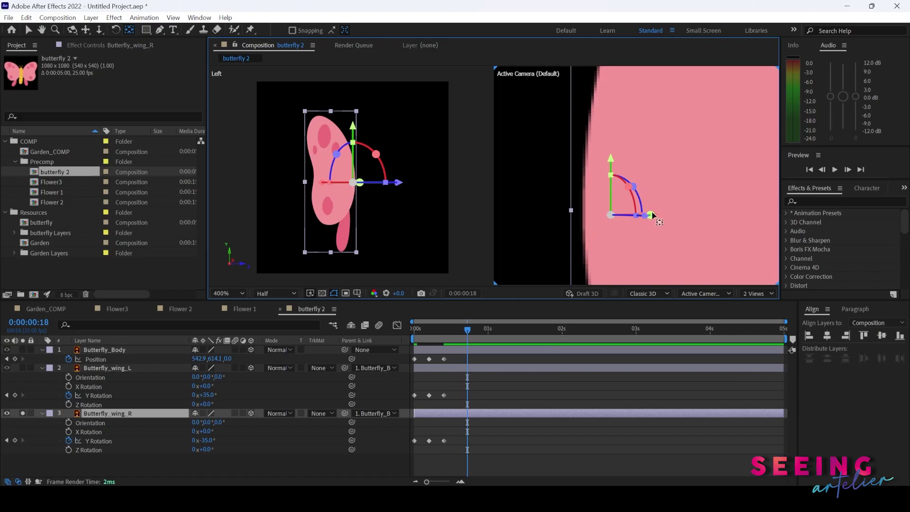
left_click_drag(659, 216, 633, 220)
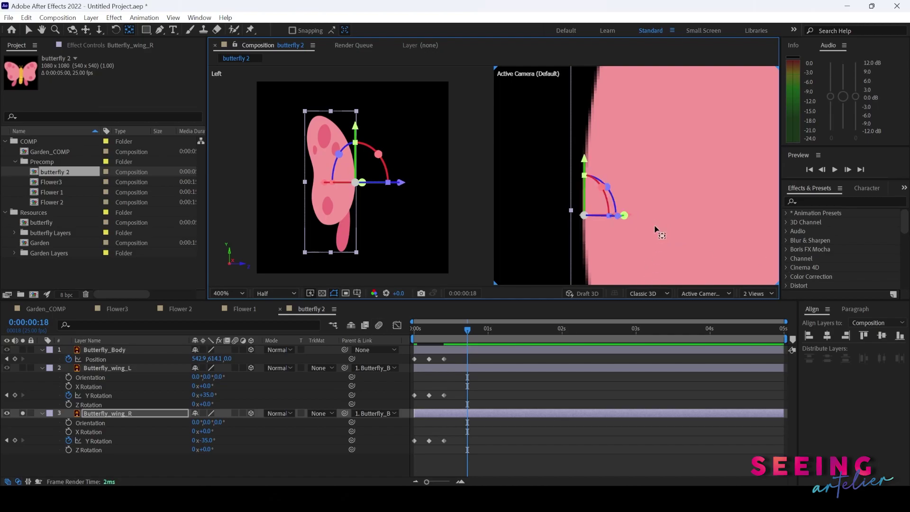
scroll(655, 226, "down", 1)
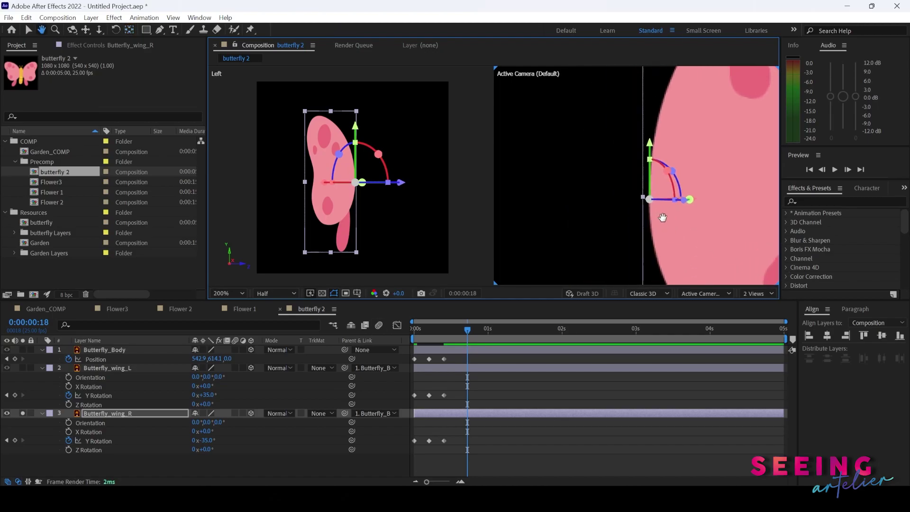
left_click_drag(662, 218, 680, 220)
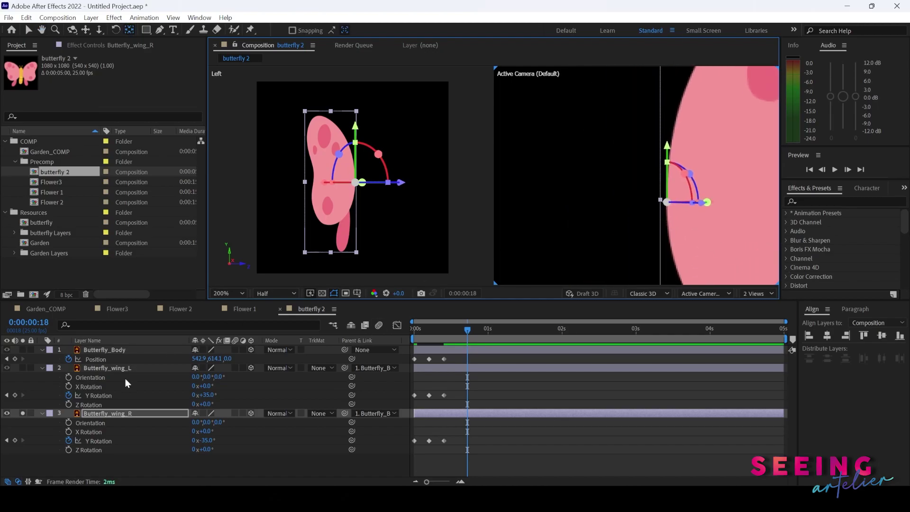
left_click(23, 411)
Replace the displayed rotation properties of Butterfly_wing_L and Butterfly_wing_R with their Position properties.
left_click(42, 367)
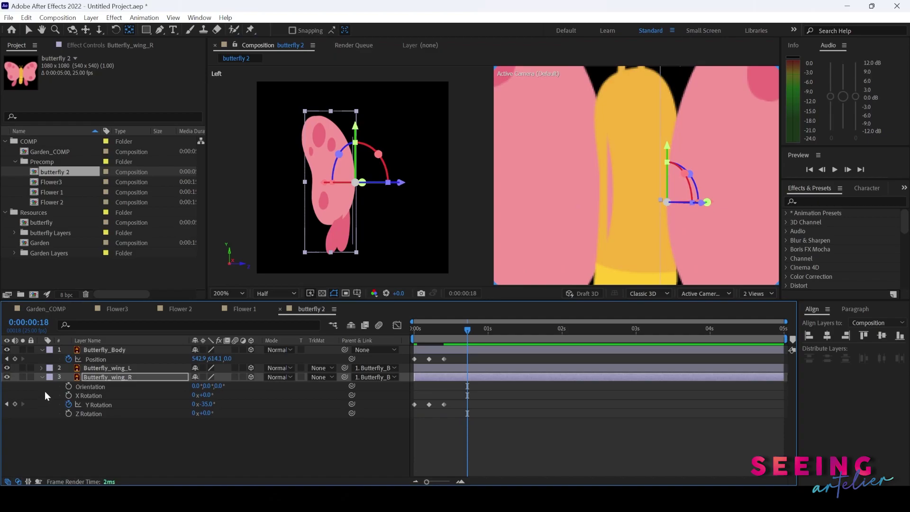
left_click(44, 376)
key("comma")
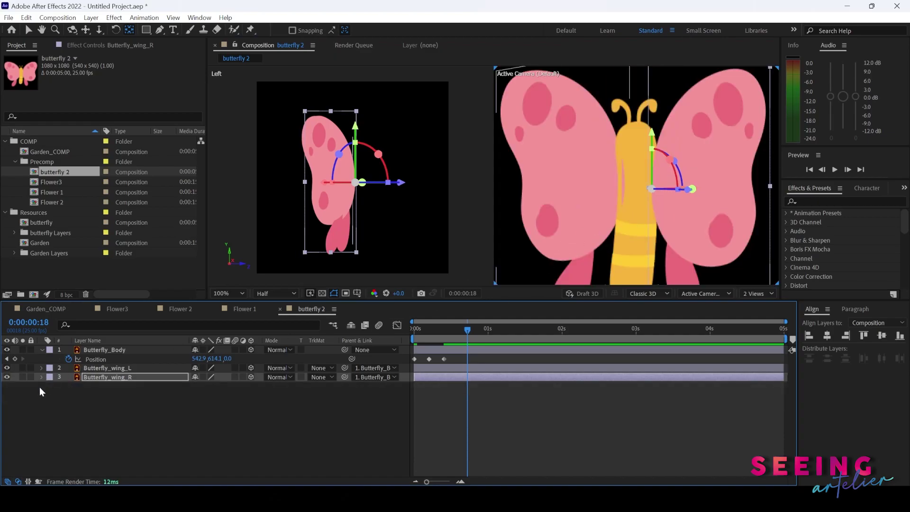
left_click(120, 388)
left_click(126, 367)
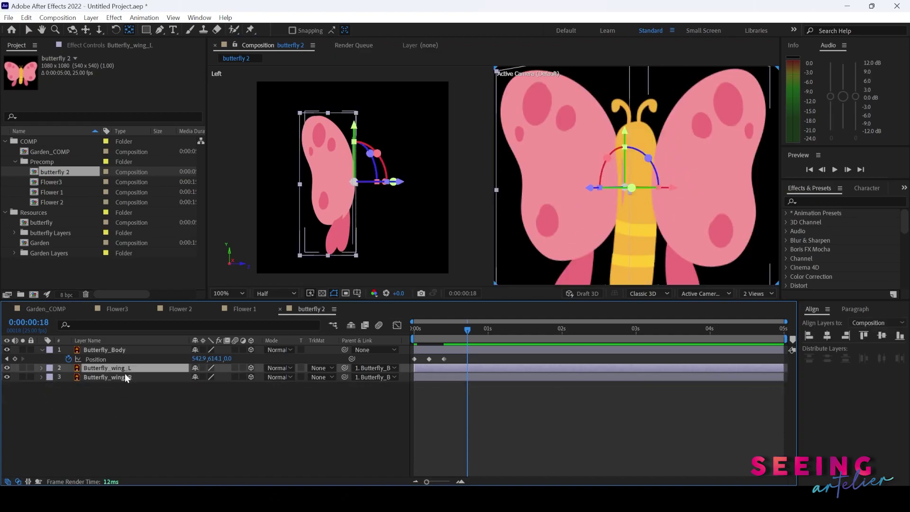
left_click(124, 374, "shift")
key("p")
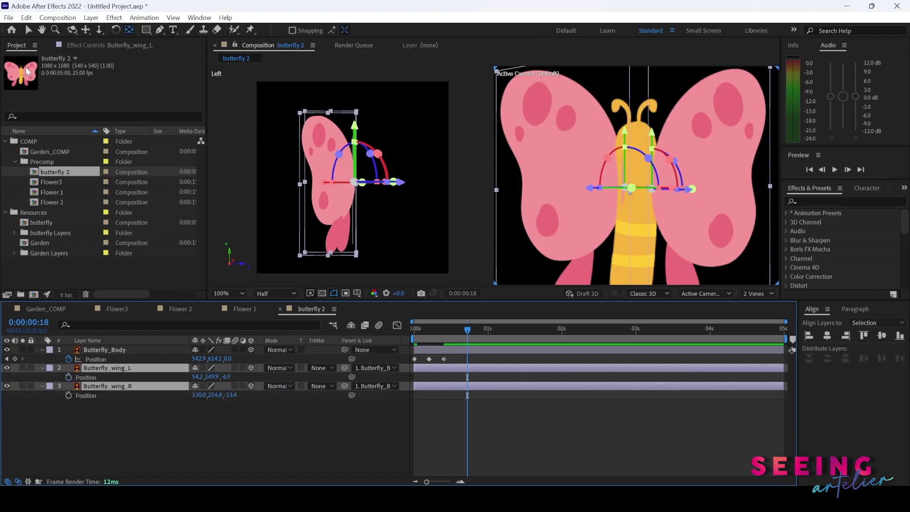
Move the wings outward from the body, Butterfly_wing_L to about X 39, Z 3.8 and Butterfly_wing_R to about X 141, Z -5.2.
key("v")
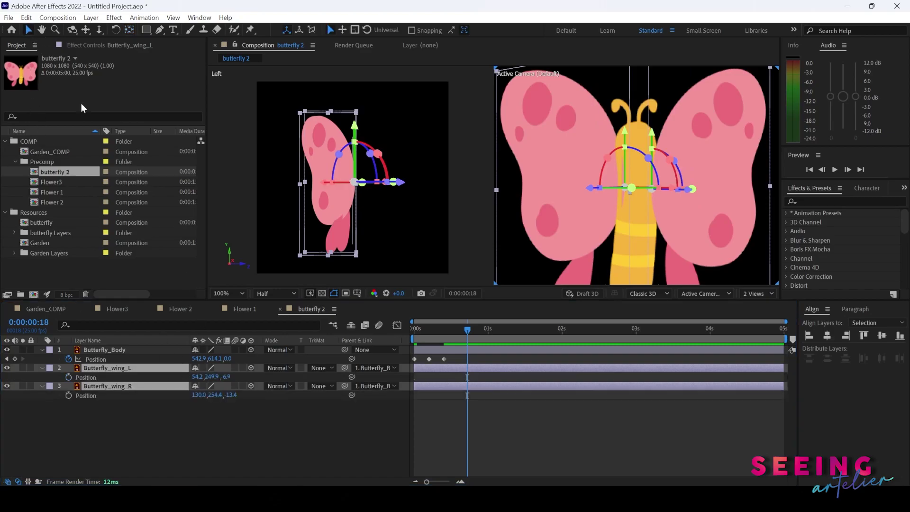
left_click(178, 428)
left_click(154, 367)
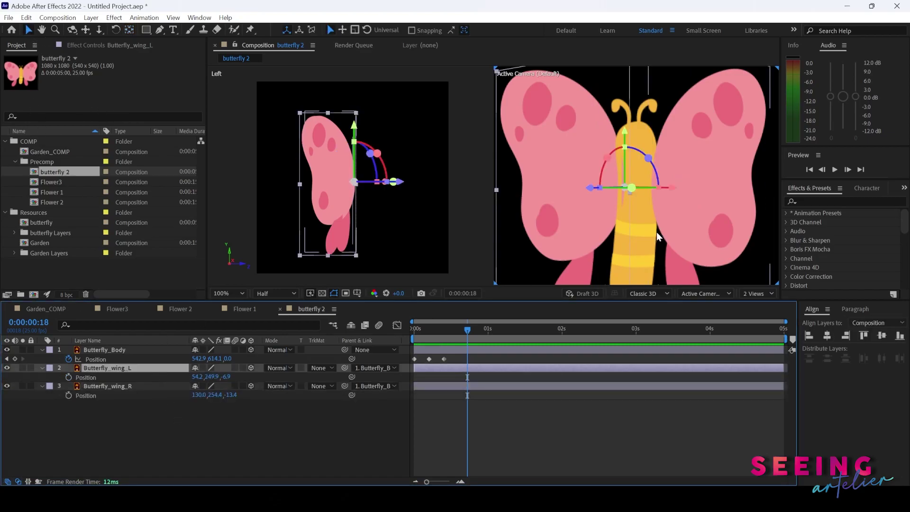
left_click_drag(672, 189, 666, 189)
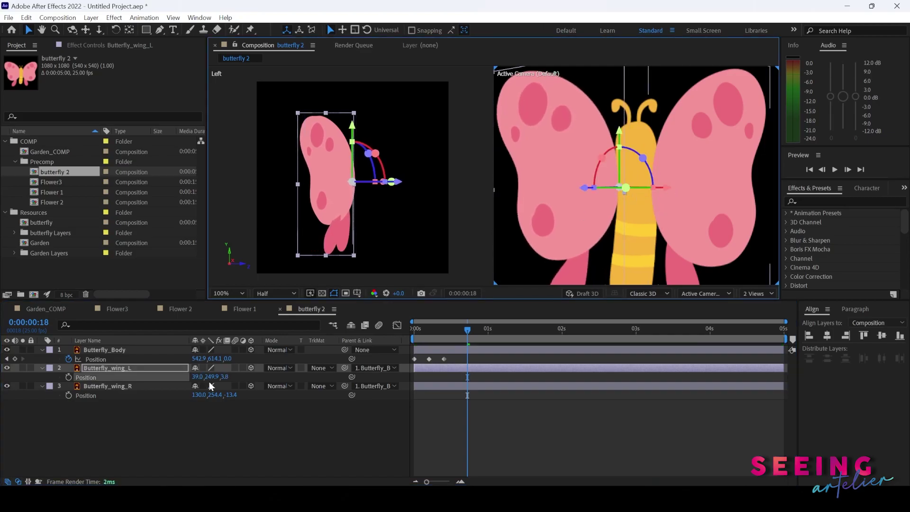
left_click(152, 387)
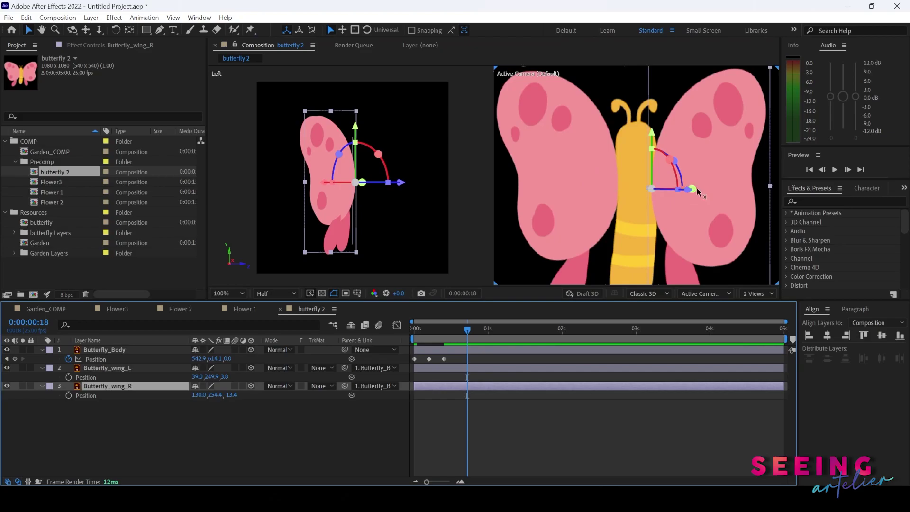
left_click_drag(699, 191, 704, 189)
left_click(253, 452)
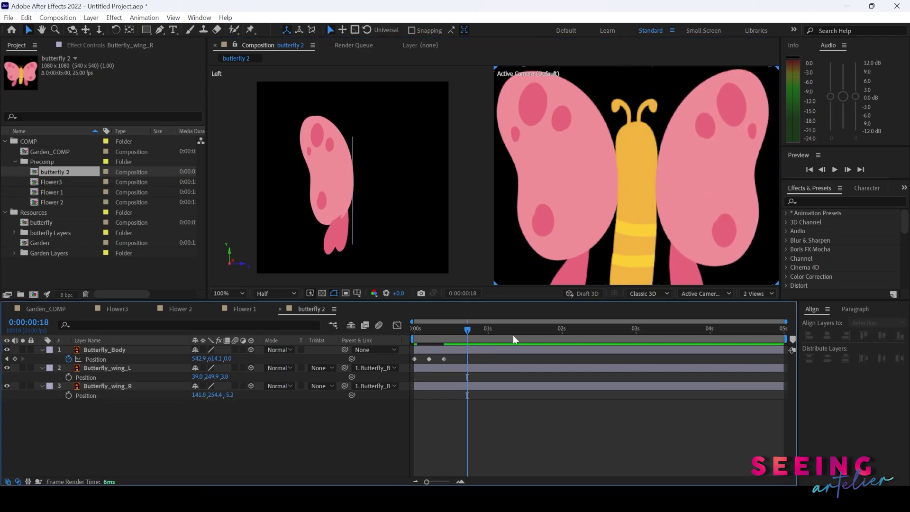
Show only the keyframed properties of all three butterfly layers and scrub through the flap to check it.
left_click_drag(439, 331, 414, 351)
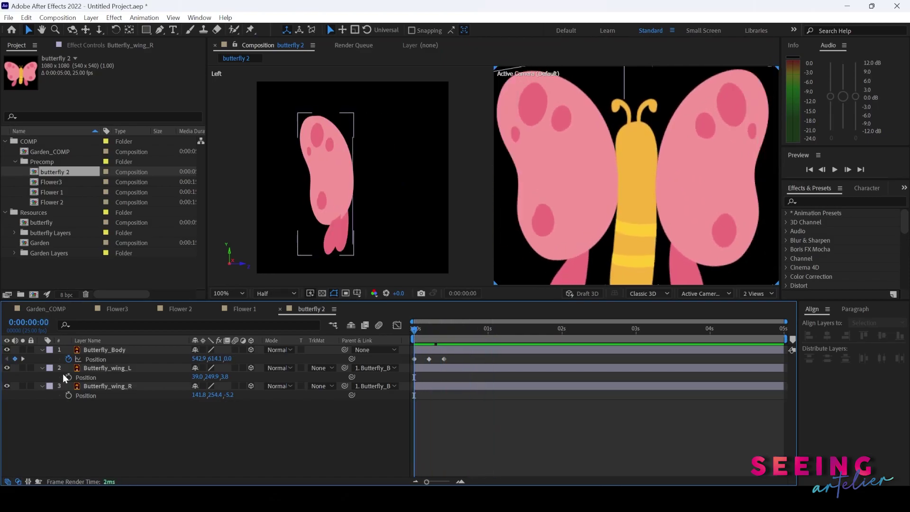
key("ctrl+a")
key("u")
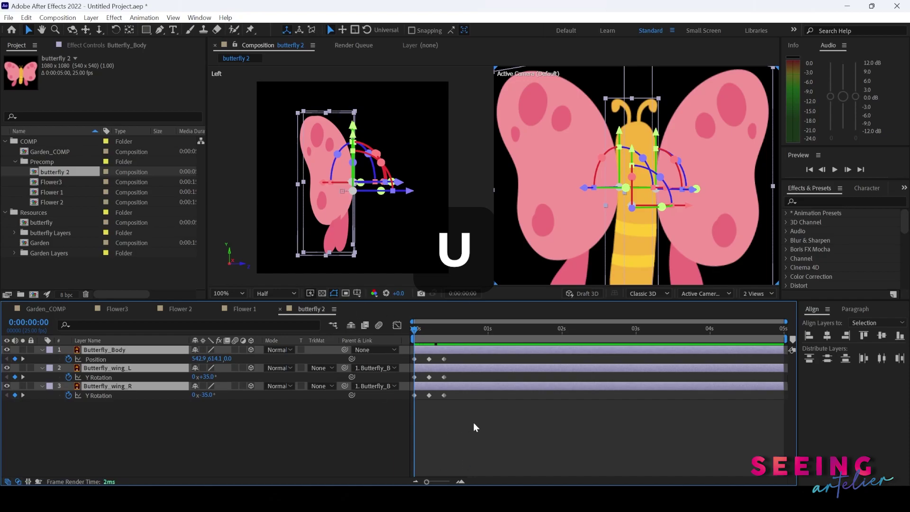
left_click_drag(420, 329, 391, 352)
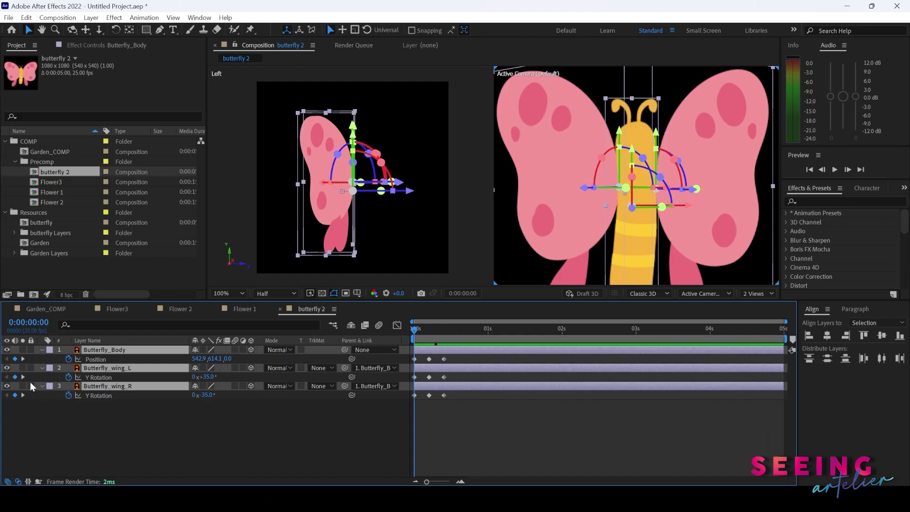
left_click(173, 437)
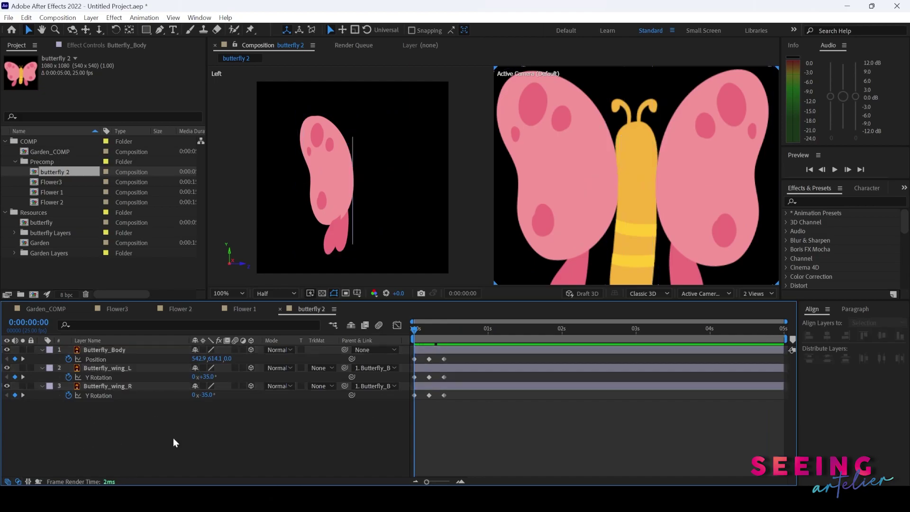
Add the expression loopOutDuration(type = "cycle", duration = 0) to Butterfly_Body's Position.
left_click(108, 354)
left_click(69, 359, "alt")
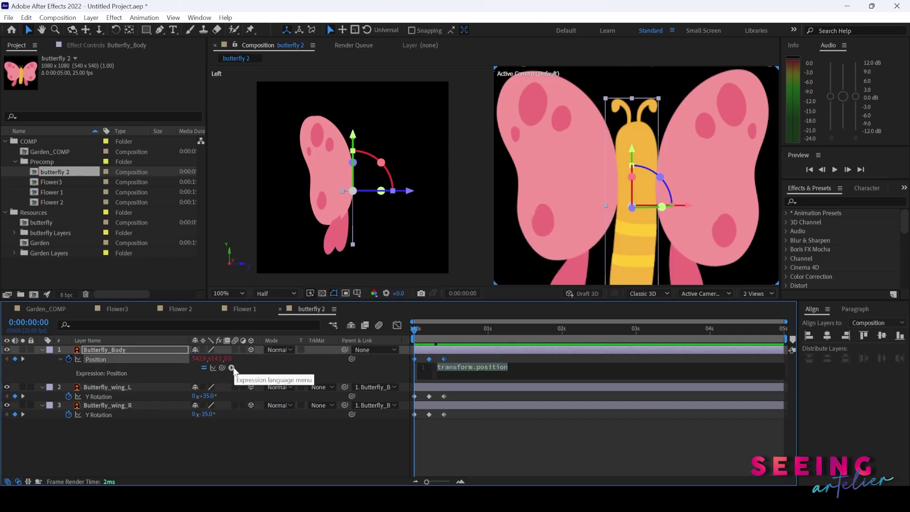
left_click(232, 368)
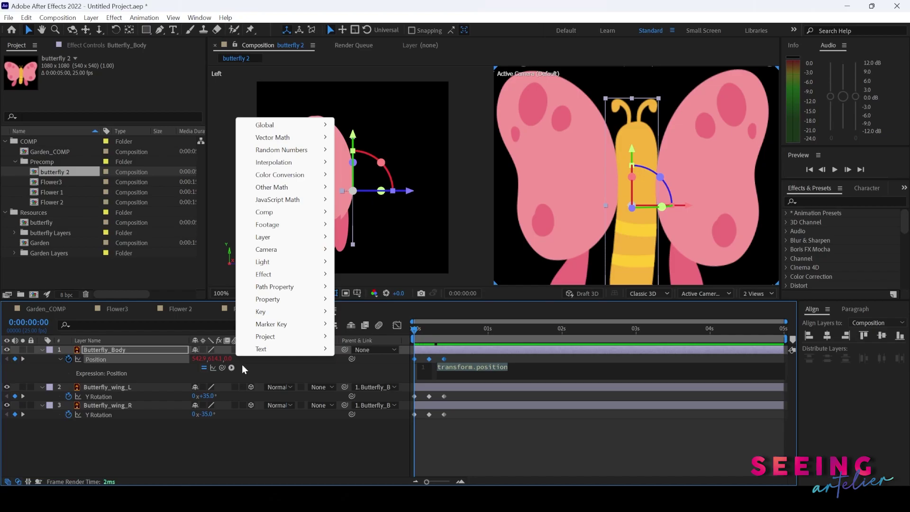
mouse_move(286, 299)
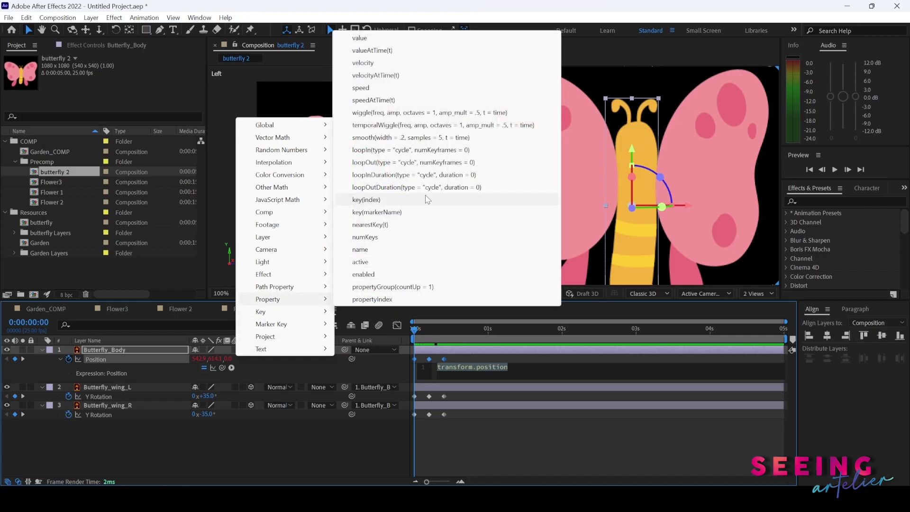
left_click(417, 187)
Add the expression loopOutDuration(type = "cycle", duration = 0) to Butterfly_wing_L's Y Rotation.
left_click(68, 397)
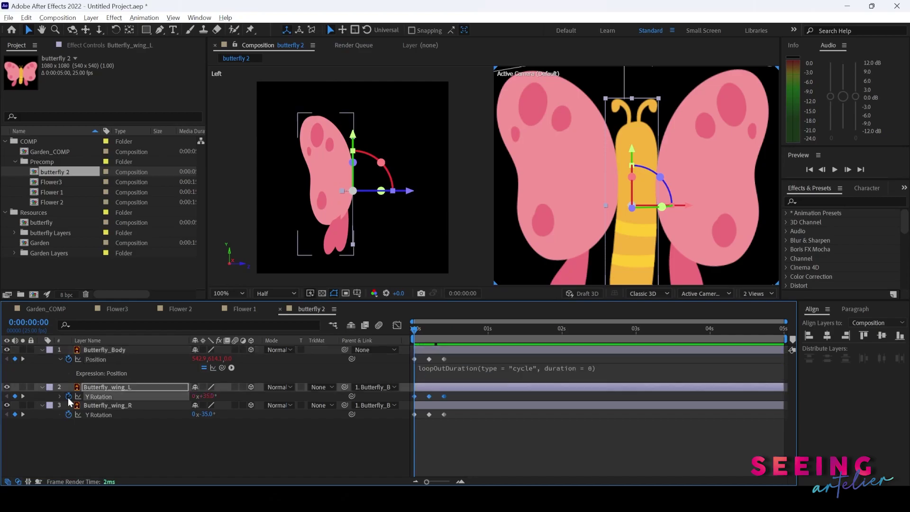
left_click(68, 397, "alt")
left_click(232, 405)
mouse_move(268, 335)
left_click(417, 224)
Add the expression loopOutDuration(type = "cycle", duration = 0) to Butterfly_wing_R's Y Rotation and preview the looping flap.
left_click(69, 433, "alt")
left_click(232, 442)
mouse_move(268, 373)
left_click(420, 264)
key("space")
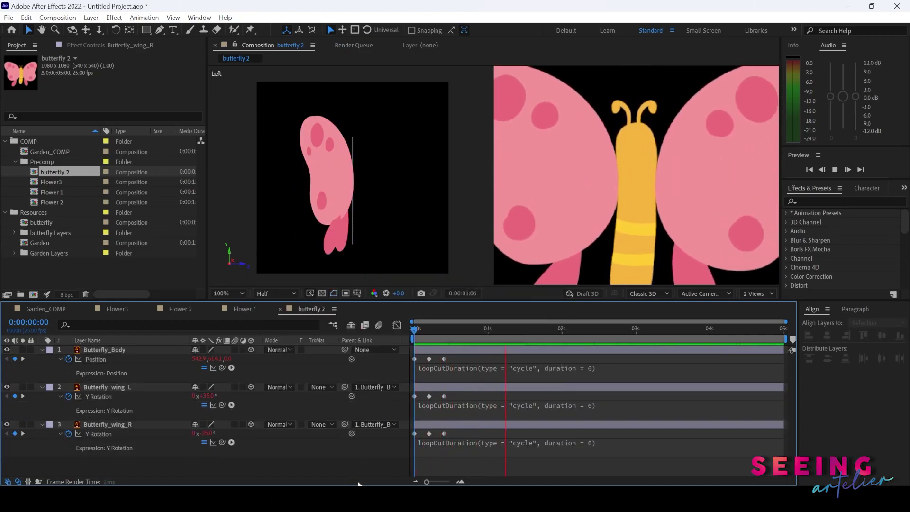
key("space")
mouse_move(414, 331)
left_mouse_down()
mouse_move(463, 330)
mouse_move(412, 330)
left_mouse_up()
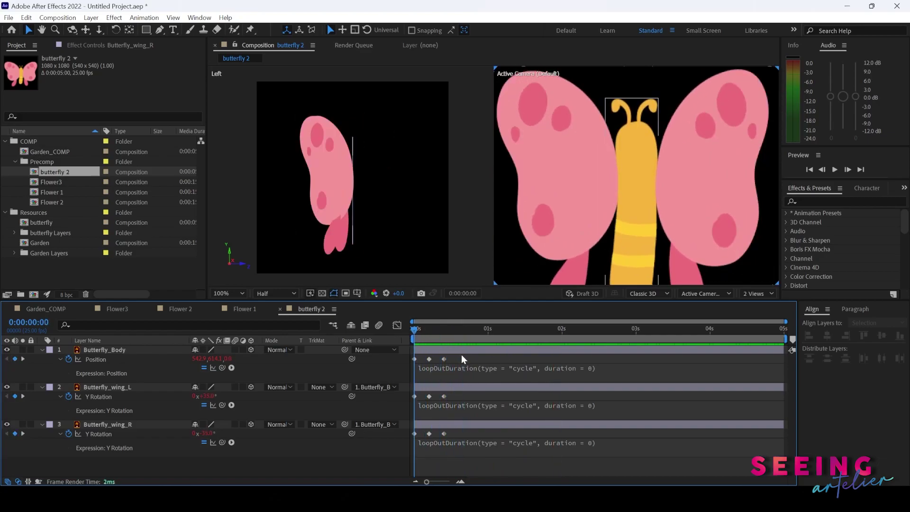
Apply Easy Ease to all keyframes of the butterfly body and both wings, and preview the flap.
left_click_drag(461, 354, 397, 446)
right_click(428, 397)
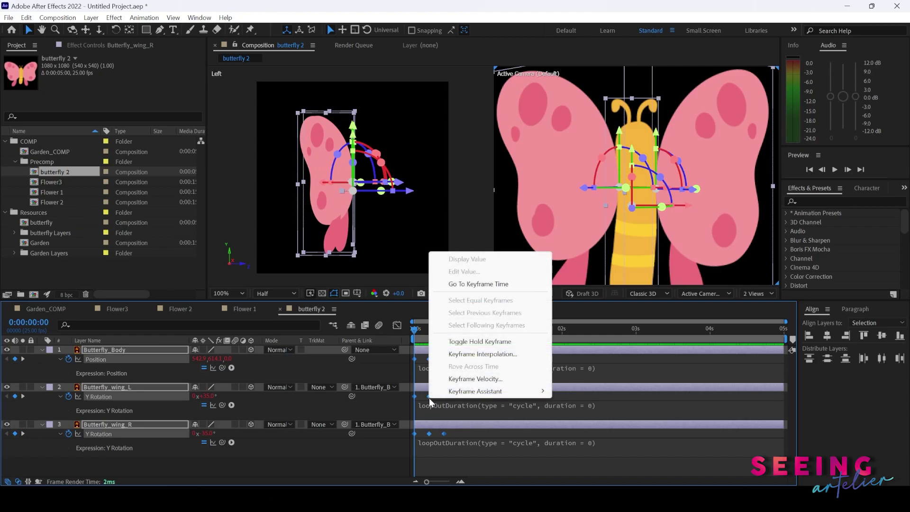
mouse_move(504, 395)
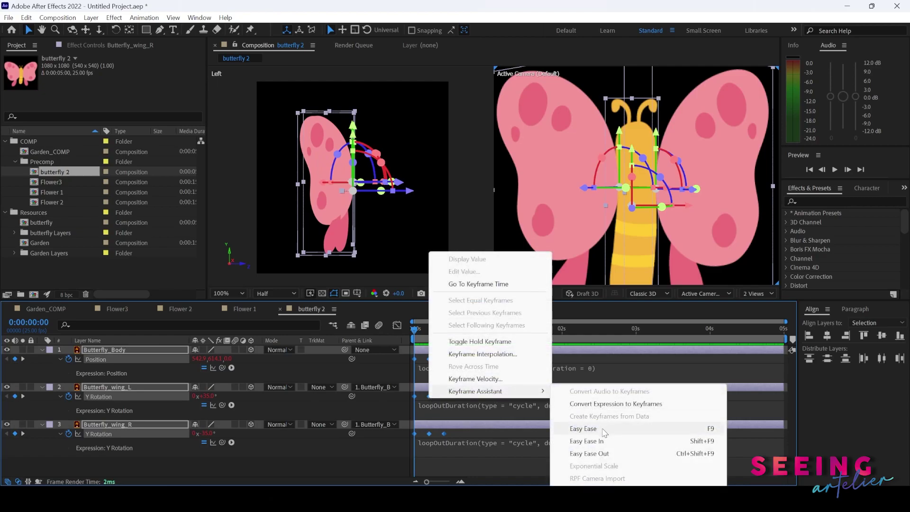
left_click(584, 428)
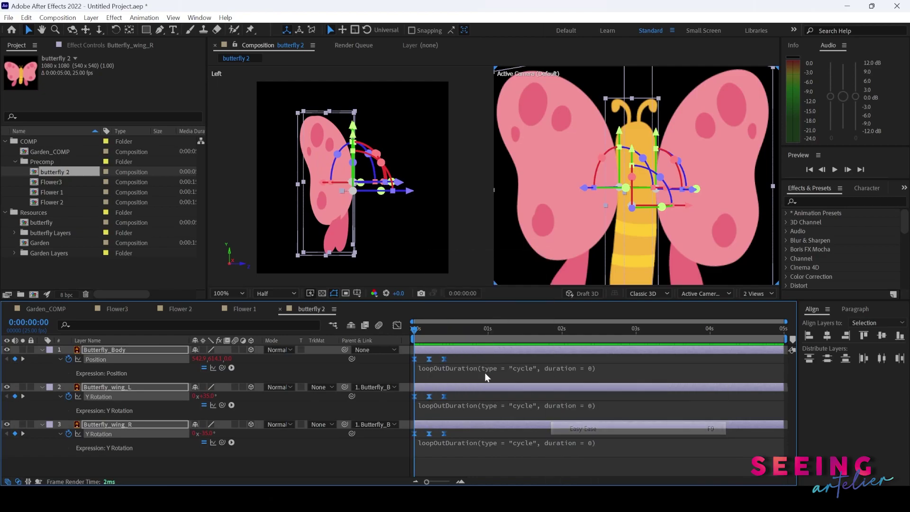
left_click(452, 472)
key("space")
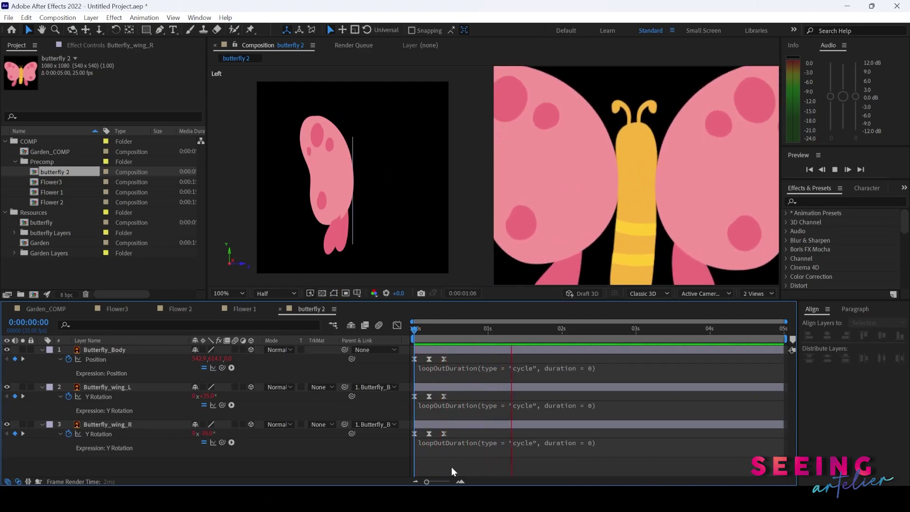
key("space")
Collapse the displayed properties of all three butterfly layers.
left_click(109, 351)
key("ctrl+a")
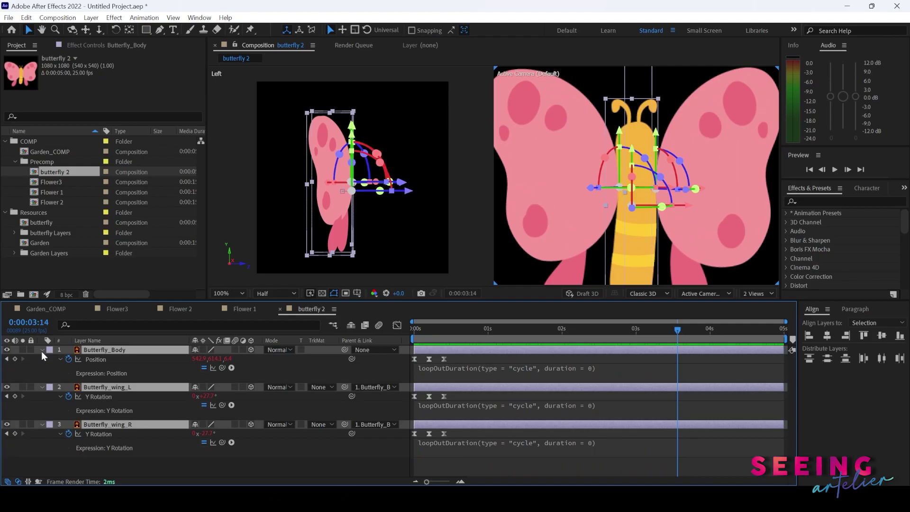
left_click(41, 351)
left_click(224, 385)
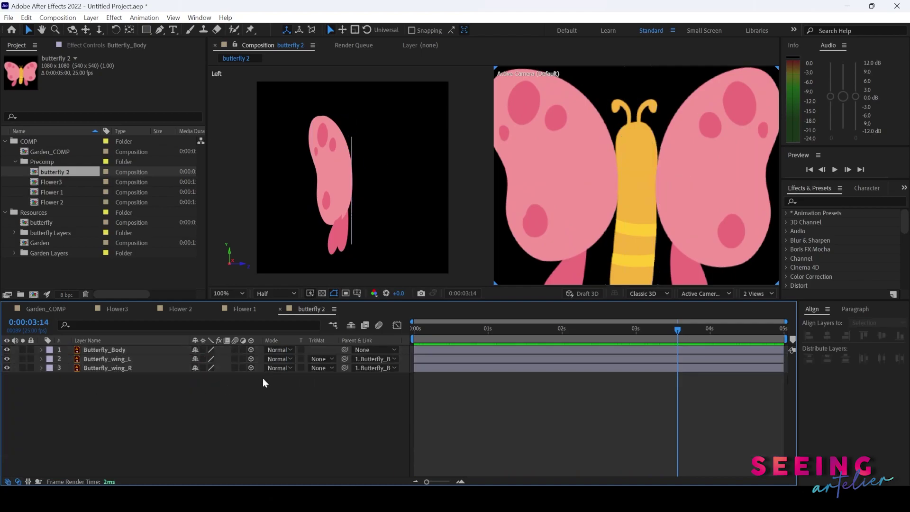
Place the butterfly 2 composition in Garden_COMP directly below Camera 1, starting at 0:00, and preview the scene.
left_click(49, 308)
left_click(427, 330)
mouse_move(412, 334)
left_mouse_down()
mouse_move(421, 332)
mouse_move(397, 328)
left_mouse_up()
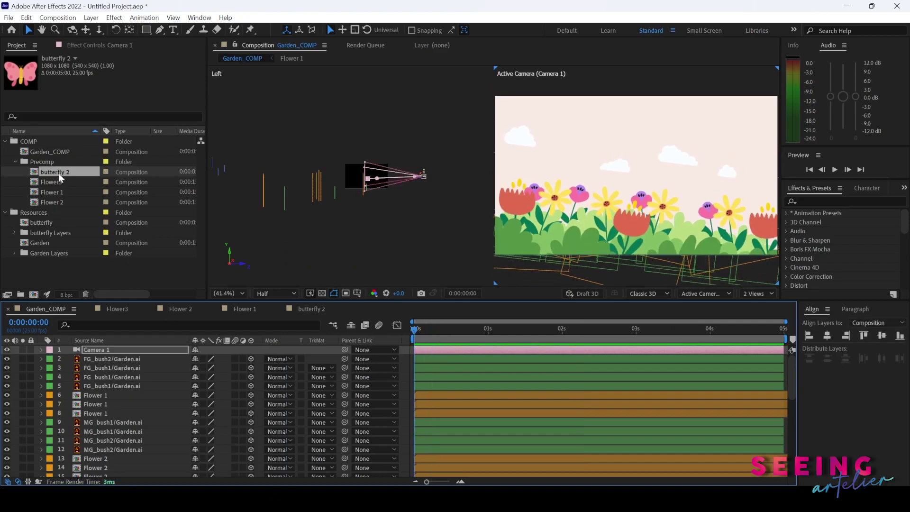
left_click_drag(58, 173, 113, 357)
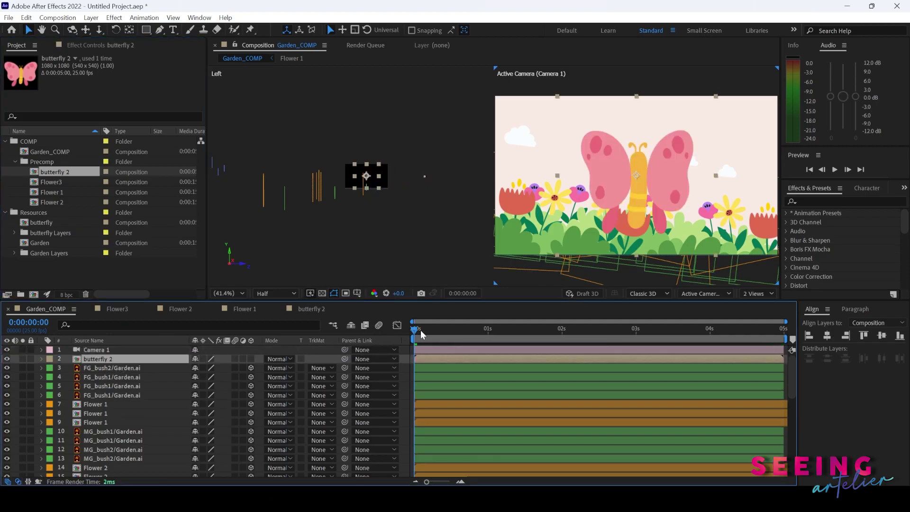
key("space")
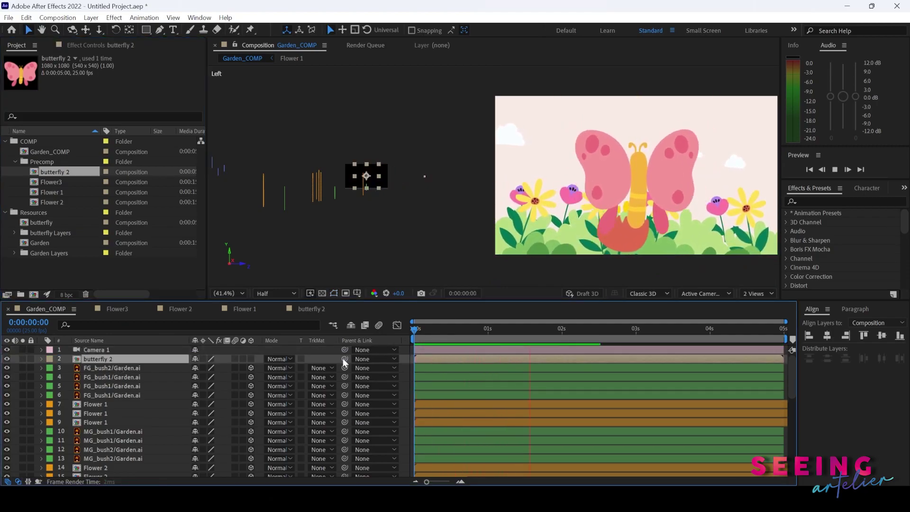
key("space")
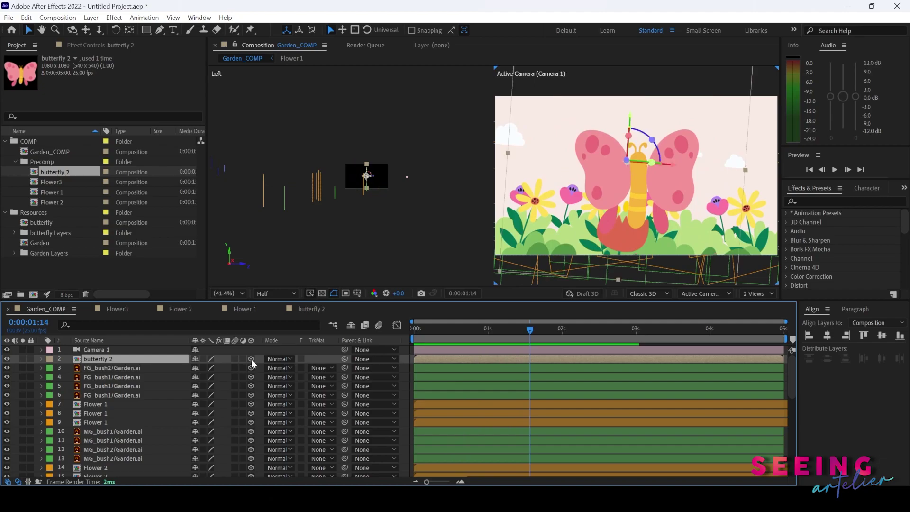
Make the butterfly 2 layer in Garden_COMP a 3D layer and preview it with the camera move.
left_click(251, 359)
left_click_drag(419, 334, 402, 334)
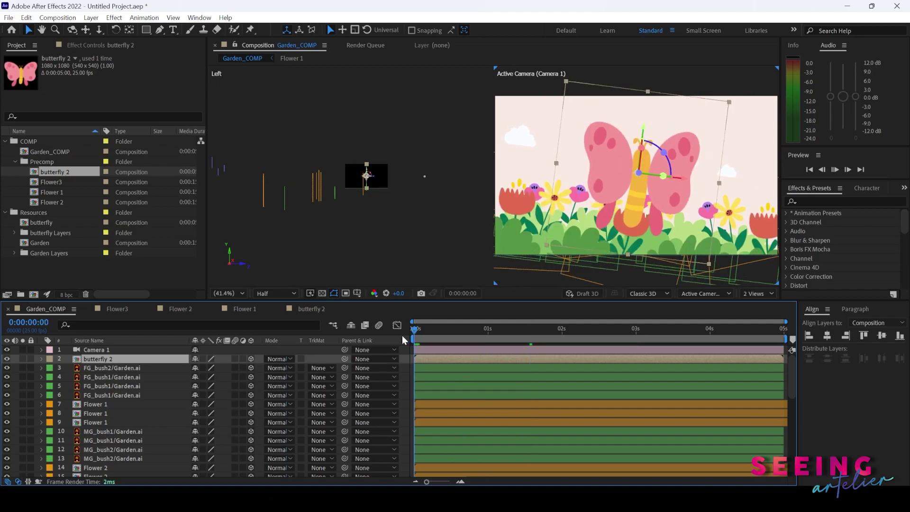
key("space")
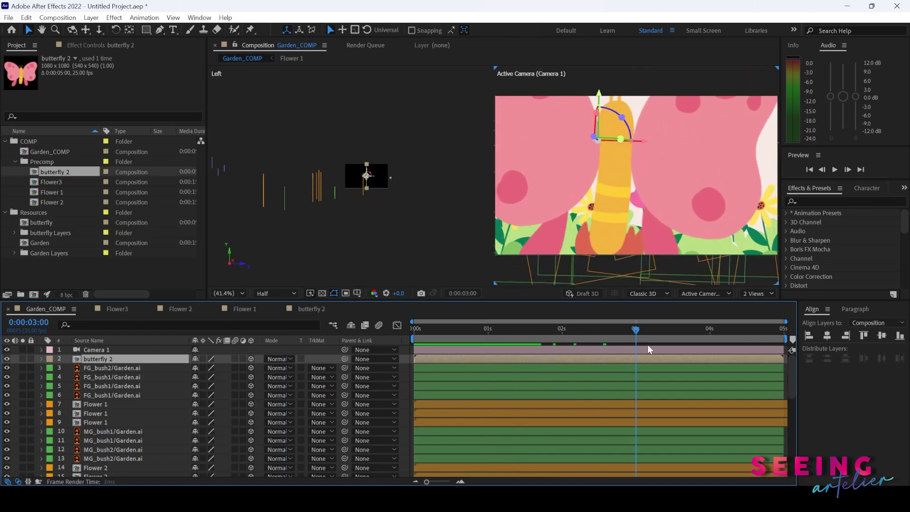
key("space")
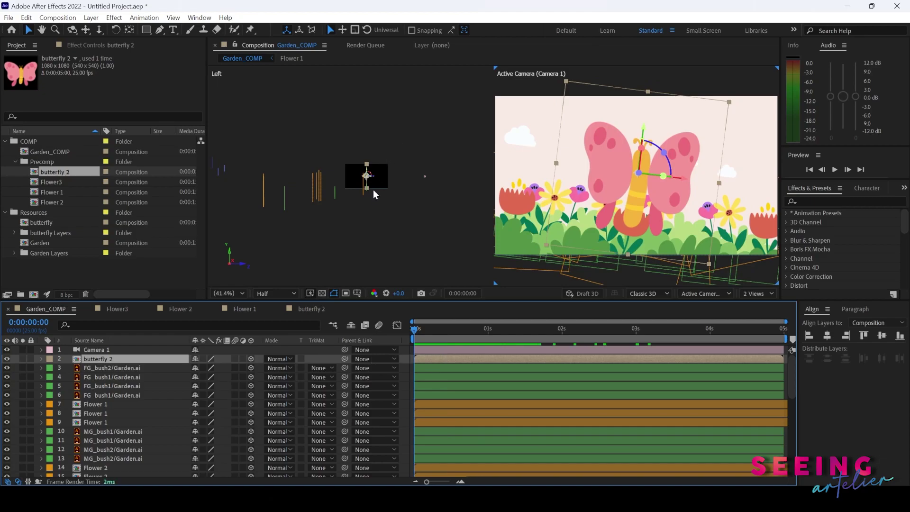
Tilt the butterfly 2 layer by setting its X Rotation to -43°.
scroll(376, 194, "up", 3)
key("r")
left_click_drag(206, 377, 195, 389)
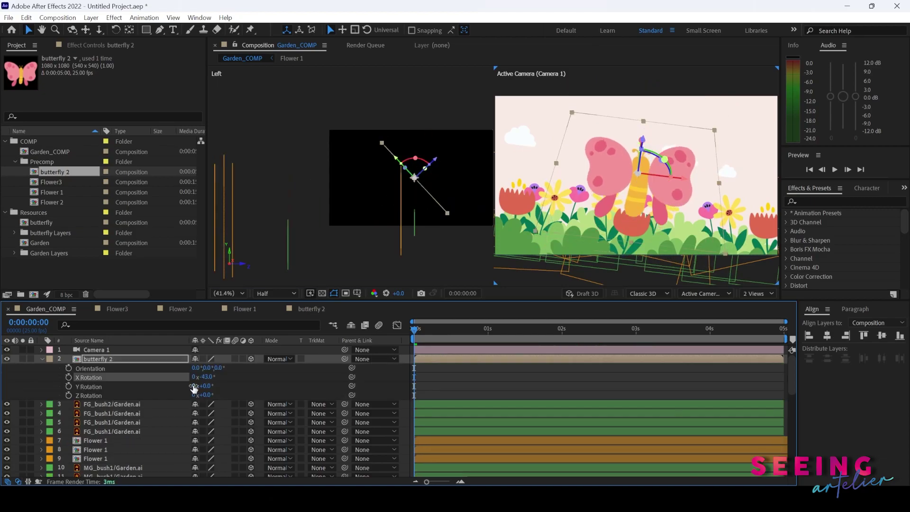
Check the butterfly 2 precomp, enable Collapse Transformations on its layer in Garden_COMP, and preview the result.
left_click(319, 309)
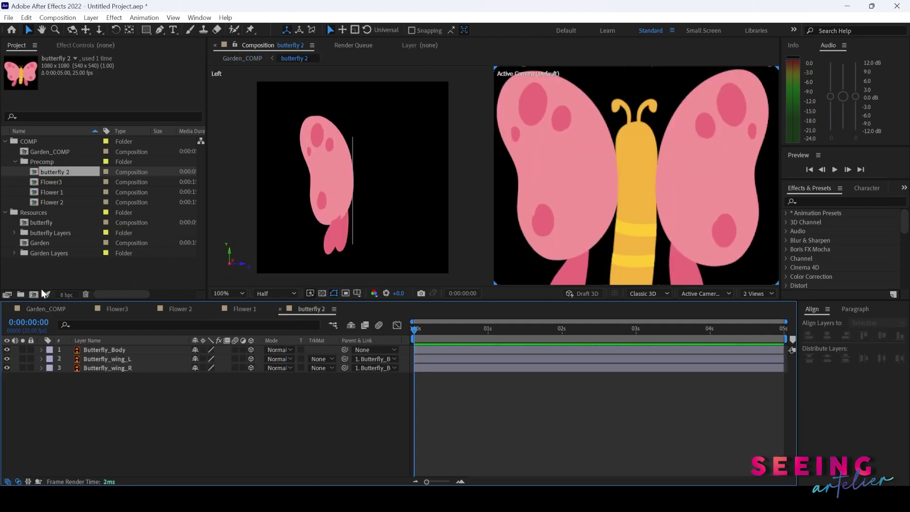
left_click(53, 309)
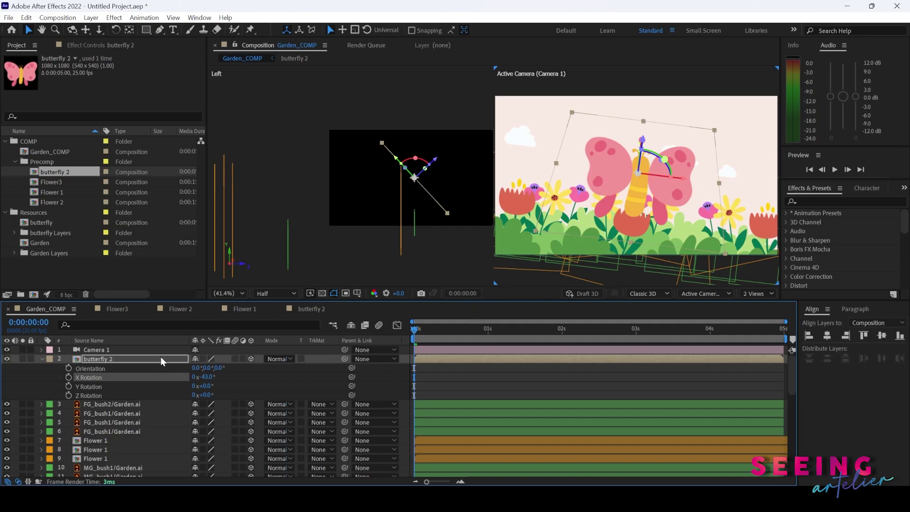
left_click(203, 358)
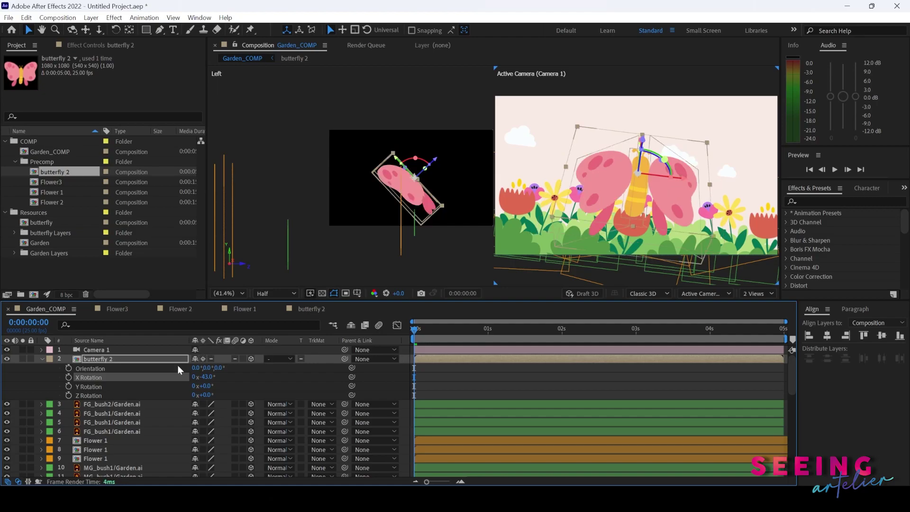
double_click(109, 359)
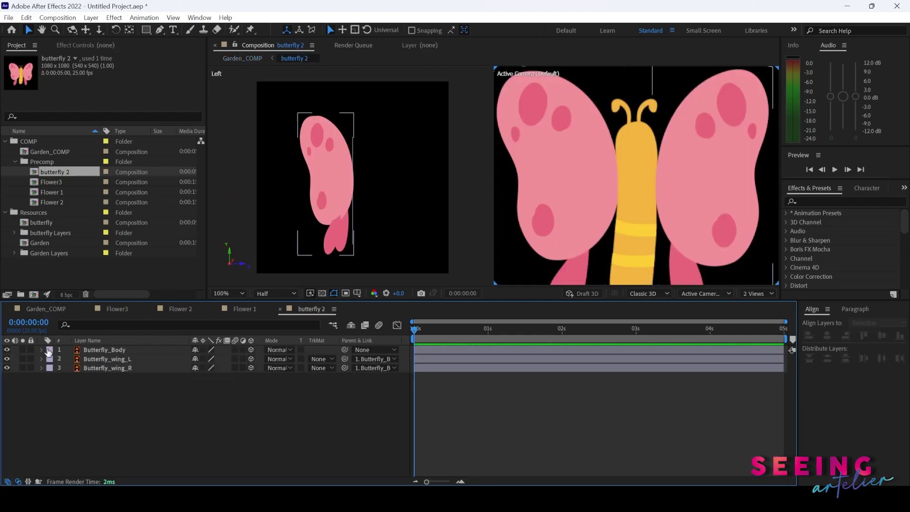
left_click(47, 308)
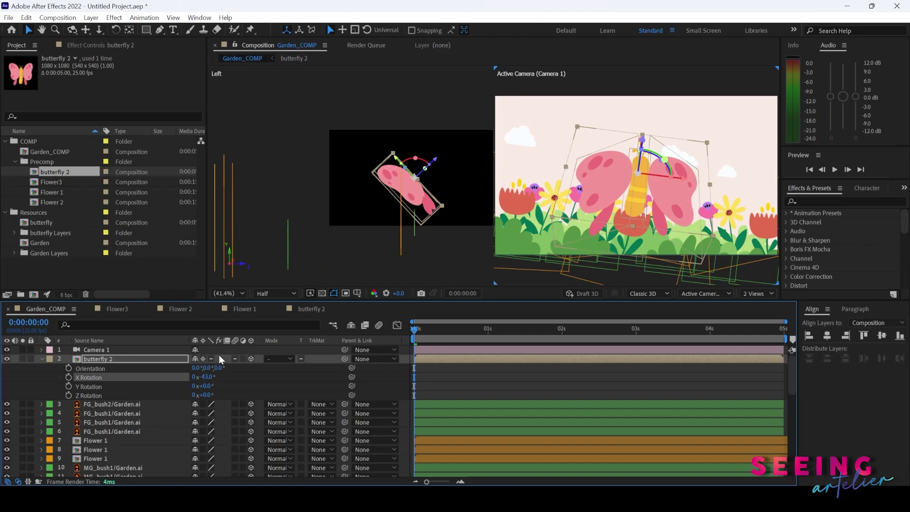
key("space")
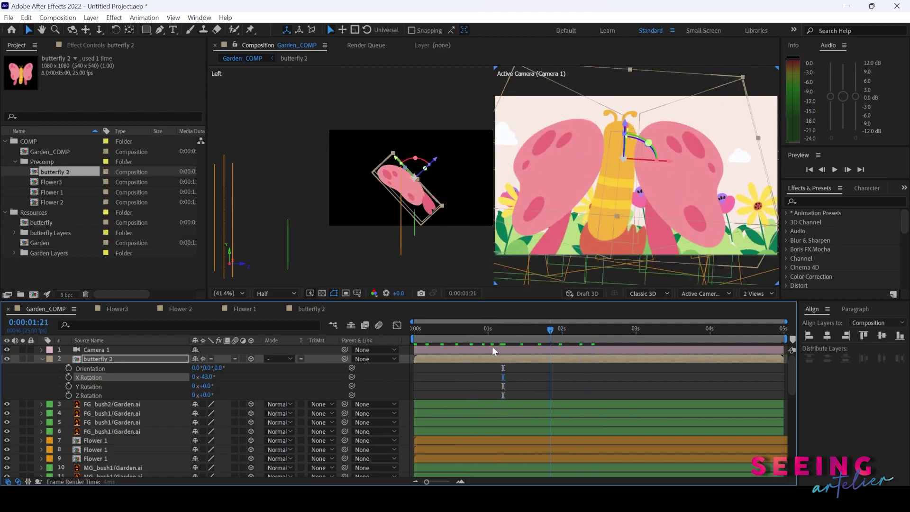
key("space")
Scale butterfly 2 to 48% and keyframe its Position at about 650, 722, -1472 at 0:00.
key("s")
left_click_drag(208, 371, 183, 370)
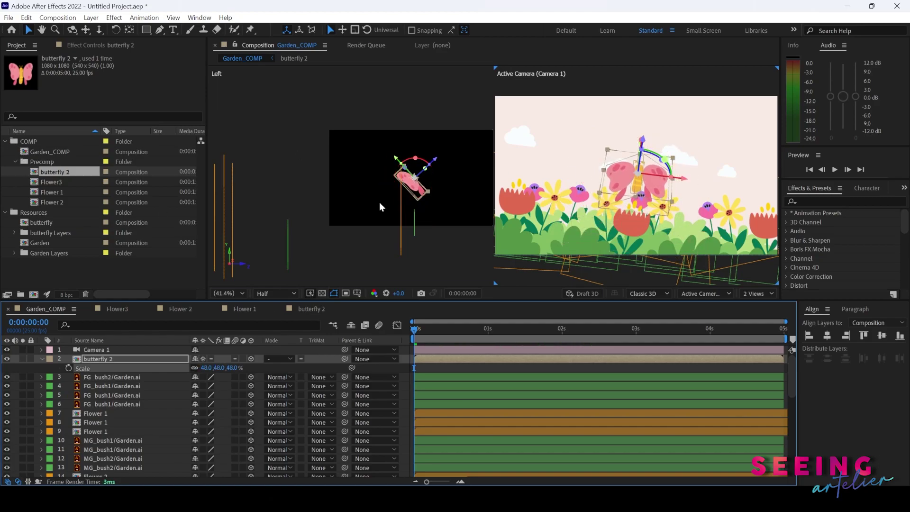
scroll(379, 204, "down", 3)
key("p")
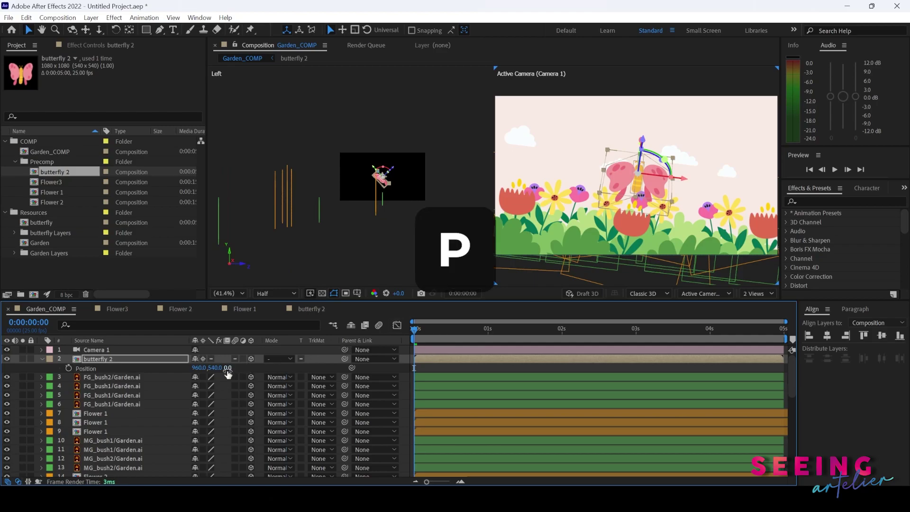
left_click_drag(200, 371, 229, 371)
left_click_drag(382, 178, 448, 184)
left_click(68, 367)
At 0:00:04:24, move butterfly 2 far into the background, to a Position of about 1969, 540, 4050.
left_click_drag(414, 330, 808, 343)
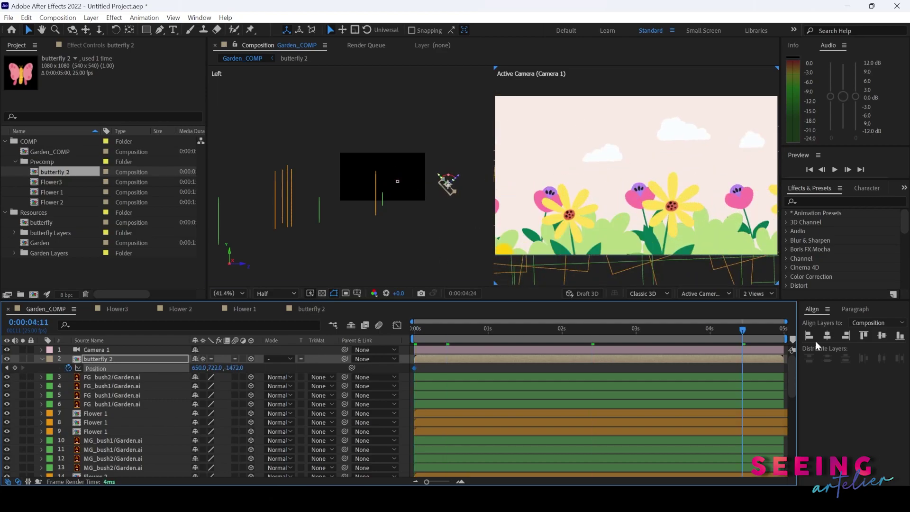
left_click_drag(235, 369, 842, 337)
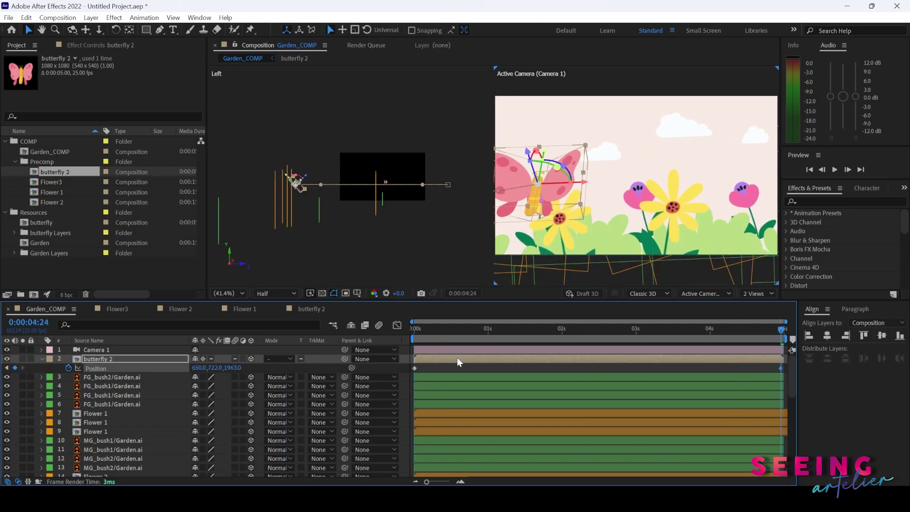
left_click_drag(544, 187, 733, 184)
left_click(427, 237)
left_click(157, 359)
left_click_drag(235, 368, 135, 377)
left_click_drag(718, 155, 749, 154)
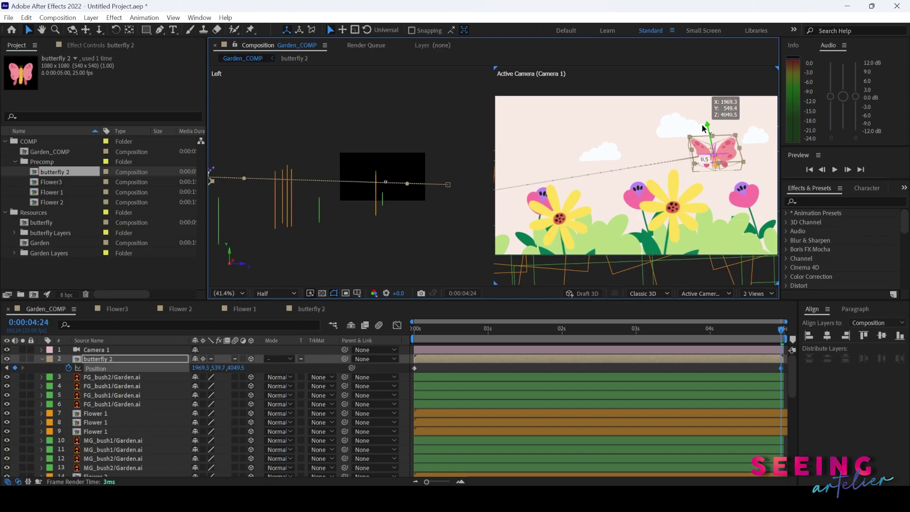
Set butterfly 2's X Rotation to -51° and scrub through its flight.
key("r")
left_click_drag(416, 333, 504, 339)
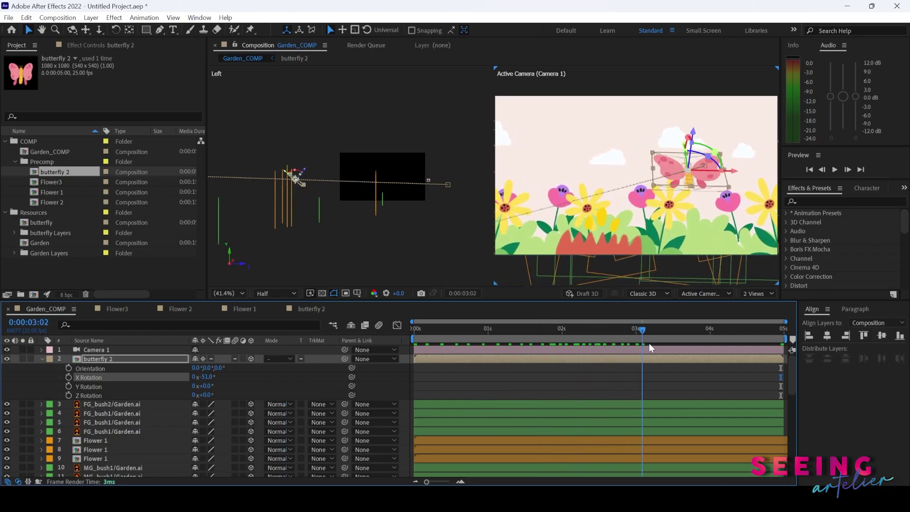
Curve butterfly 2's motion path in the Left view, pulling the first keyframe's handle slightly downward so the flight dips near the flowers.
left_click(445, 186)
left_click_drag(408, 183, 376, 213)
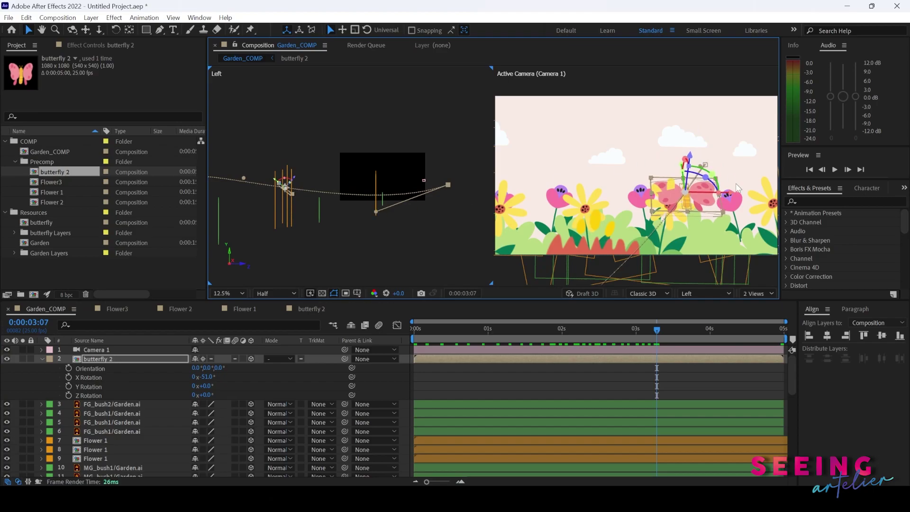
scroll(689, 192, "up", 2)
left_click_drag(706, 211, 630, 223)
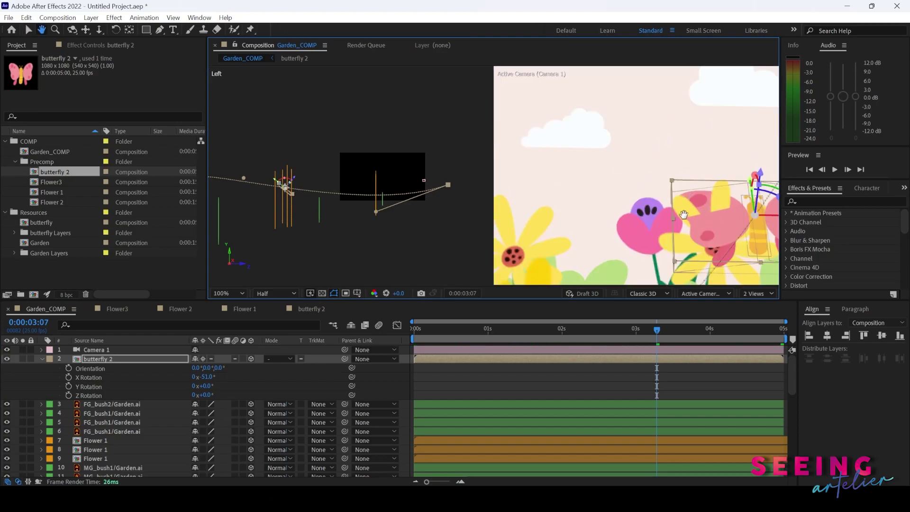
key("v")
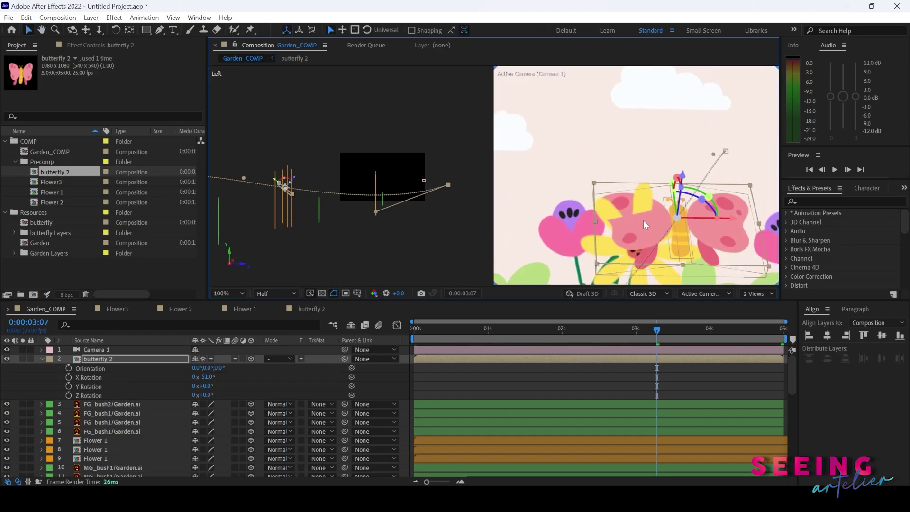
scroll(644, 220, "down", 4)
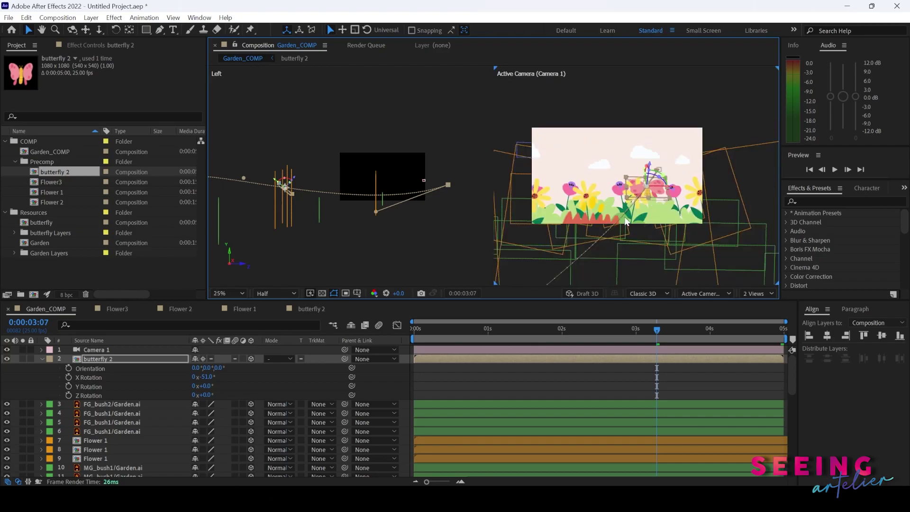
left_click_drag(626, 218, 639, 218)
scroll(638, 218, "up", 2)
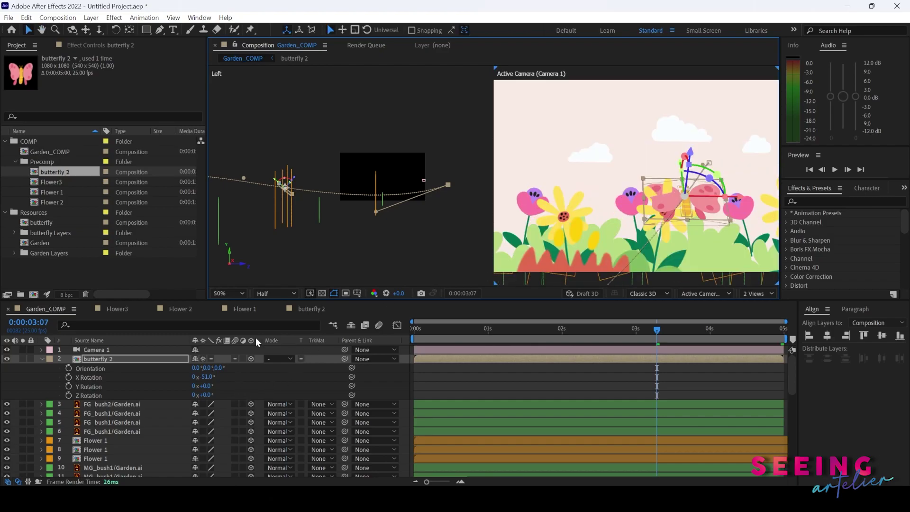
left_click_drag(375, 212, 376, 194)
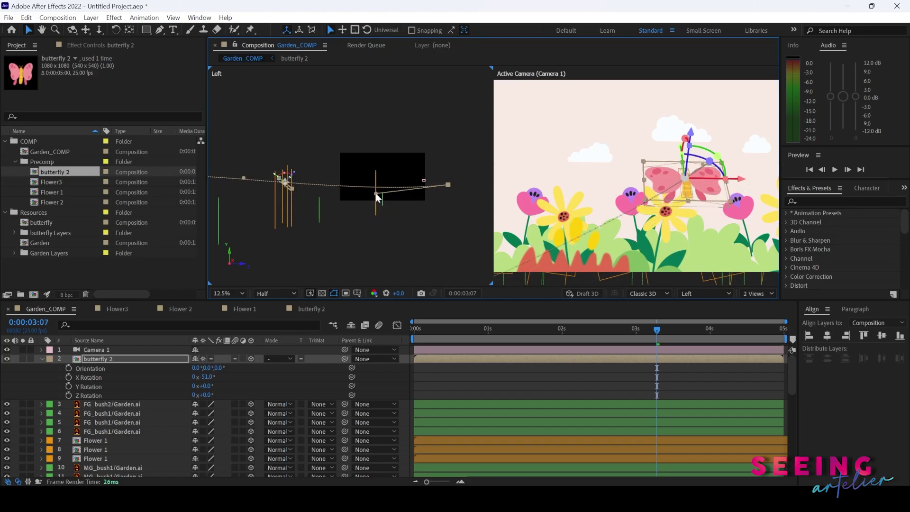
Play the butterfly's flight from the start and scrub through its first part to check the path.
key("space")
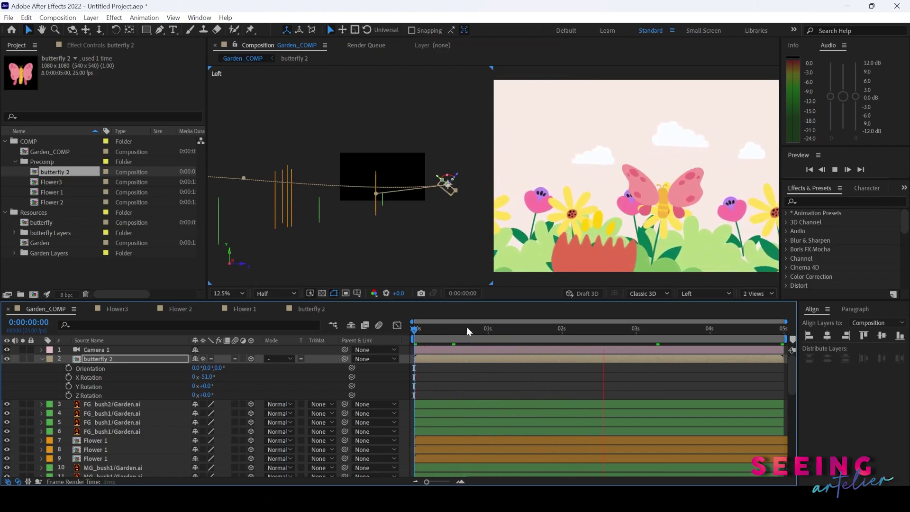
key("space")
left_click_drag(436, 331, 524, 328)
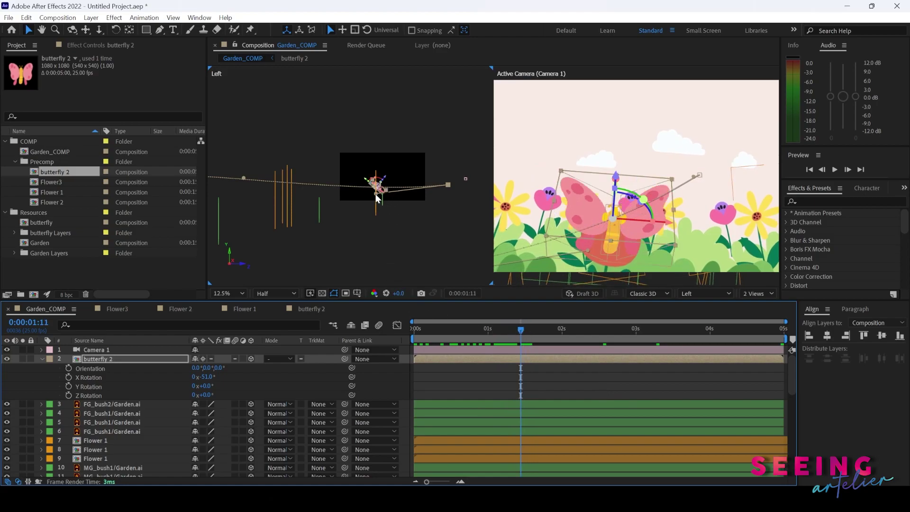
Switch the Left viewport to the Top view and reselect the butterfly 2 layer to show its motion path.
scroll(587, 216, "down", 1)
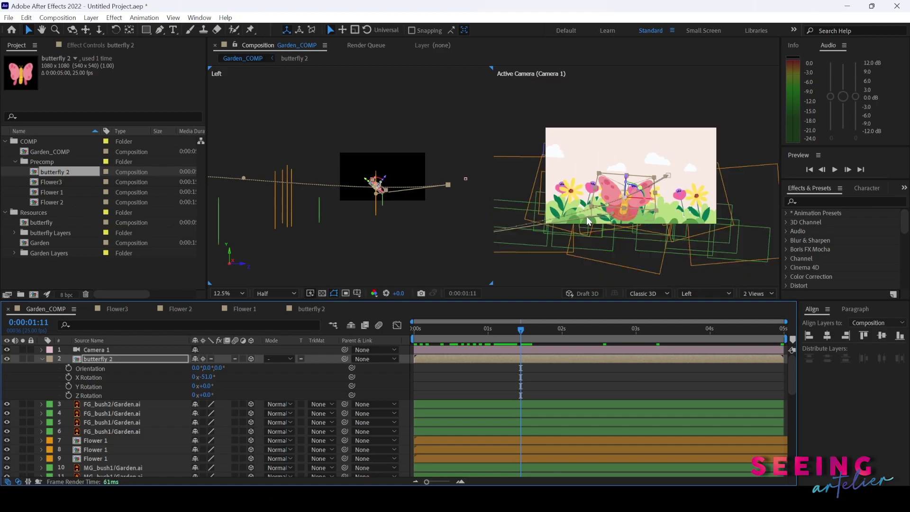
left_click(483, 175)
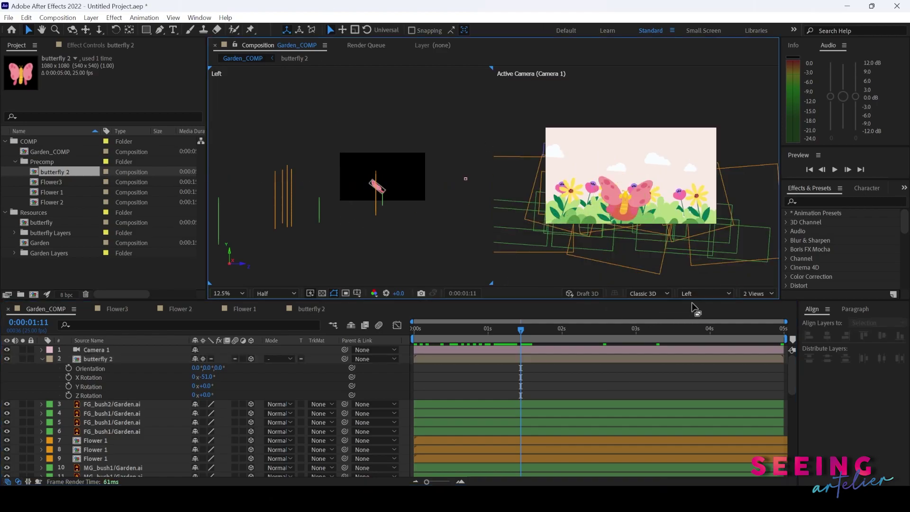
left_click(728, 294)
left_click(694, 171)
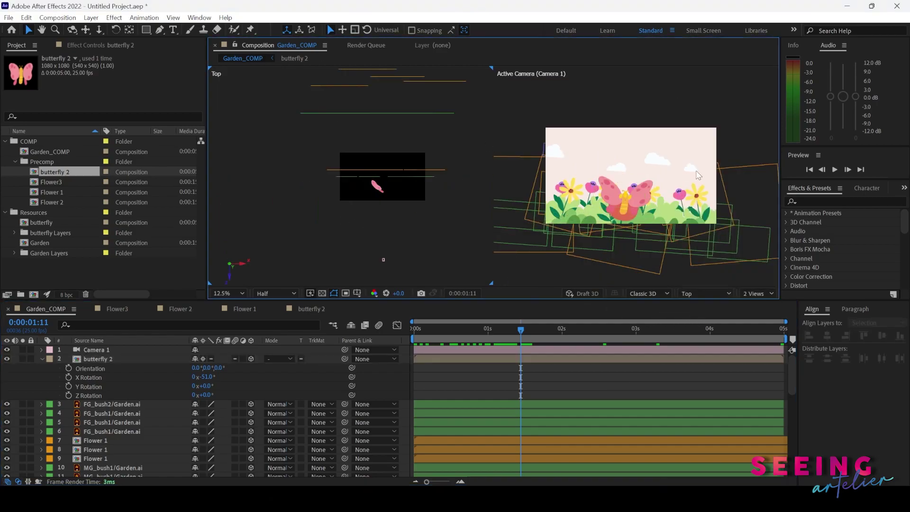
scroll(399, 217, "up", 4)
scroll(411, 205, "down", 2)
left_click(425, 186)
left_click(114, 359)
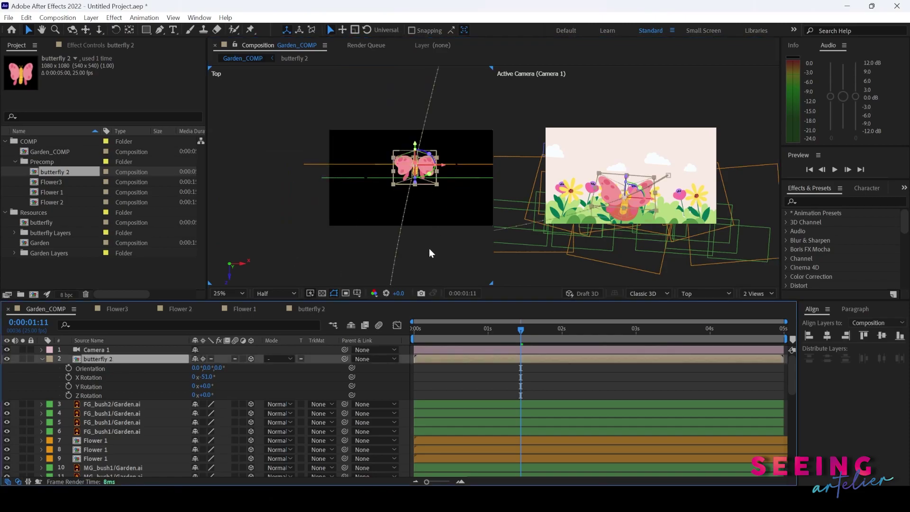
Curve the start of butterfly 2's path in the Top view by pulling the first keyframe's handle out to the left.
scroll(429, 252, "down", 1)
left_click(369, 243)
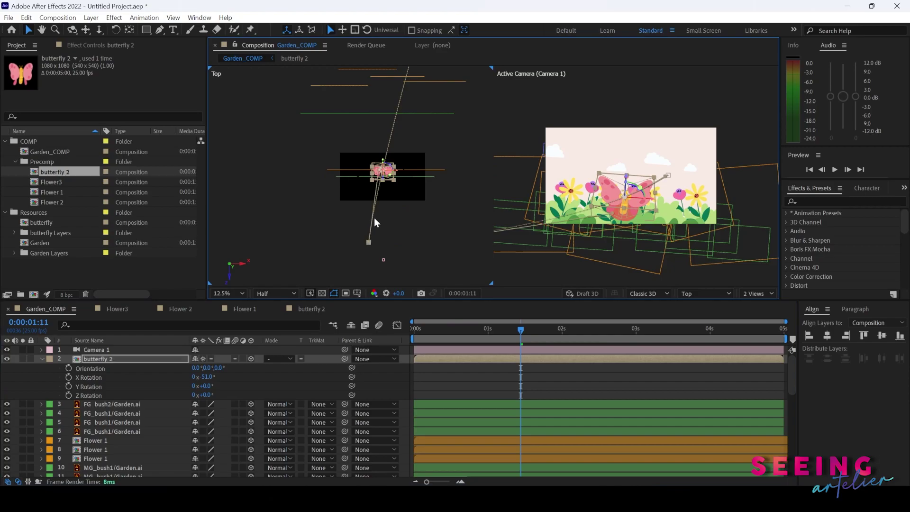
scroll(382, 180, "up", 2)
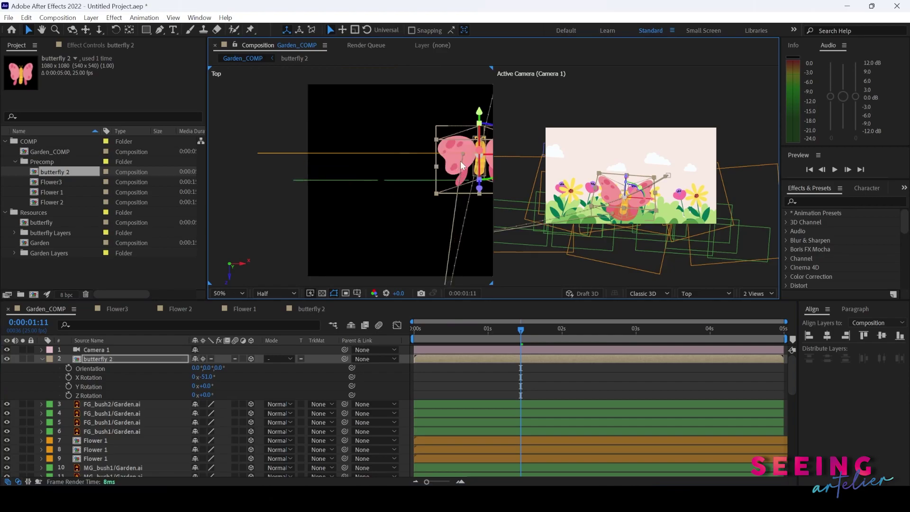
left_click_drag(463, 155, 347, 172)
mouse_move(503, 337)
left_mouse_down()
mouse_move(436, 329)
mouse_move(527, 322)
mouse_move(530, 331)
mouse_move(517, 334)
left_mouse_up()
scroll(351, 176, "down", 2)
left_click_drag(350, 175, 343, 170)
Bend the far end of butterfly 2's path by pulling the last keyframe's handle toward the camera, and scrub through the flight.
left_click_drag(438, 332, 639, 350)
left_click_drag(436, 67, 434, 180)
key("v")
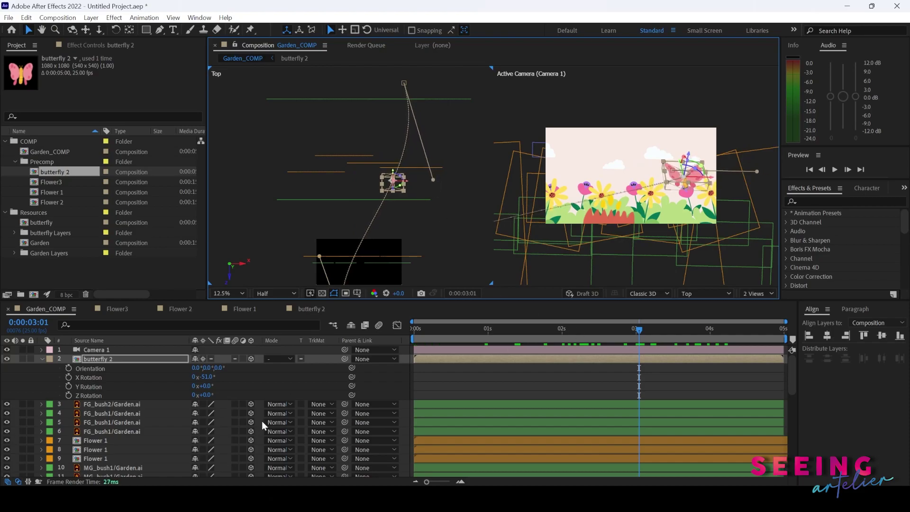
left_click_drag(419, 334, 530, 329)
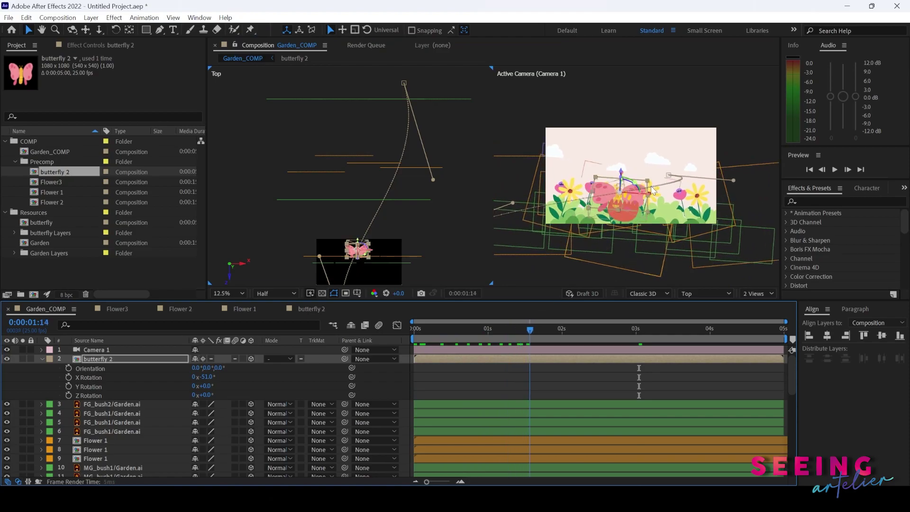
Set butterfly 2's Auto-Orientation to Orient Along Path and its X Rotation to -61°.
right_click(97, 362)
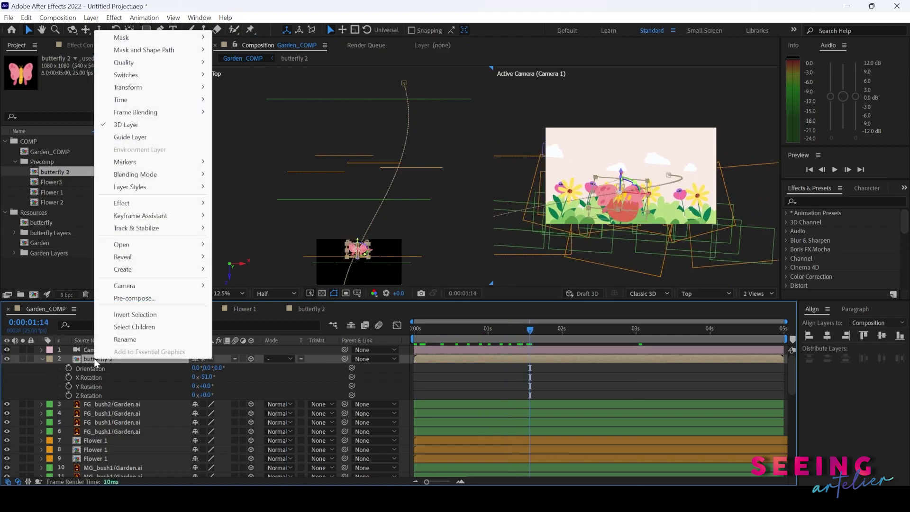
mouse_move(180, 87)
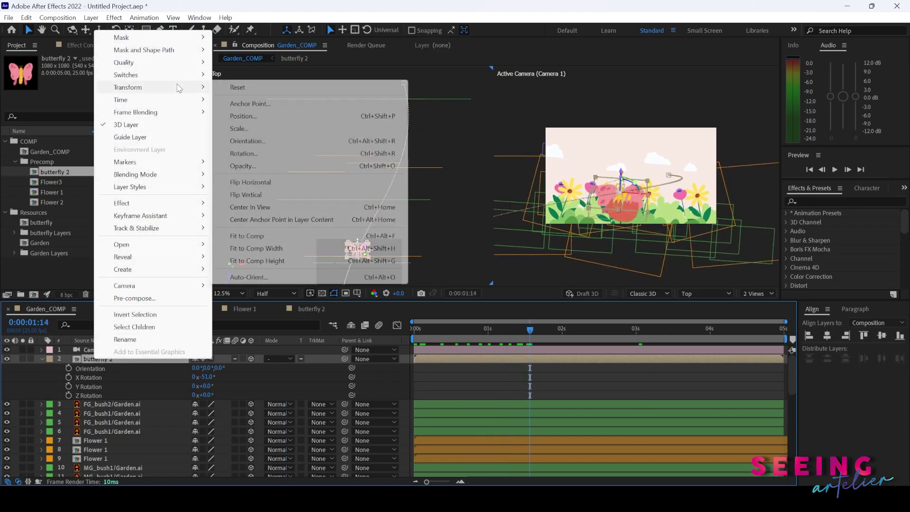
left_click(248, 277)
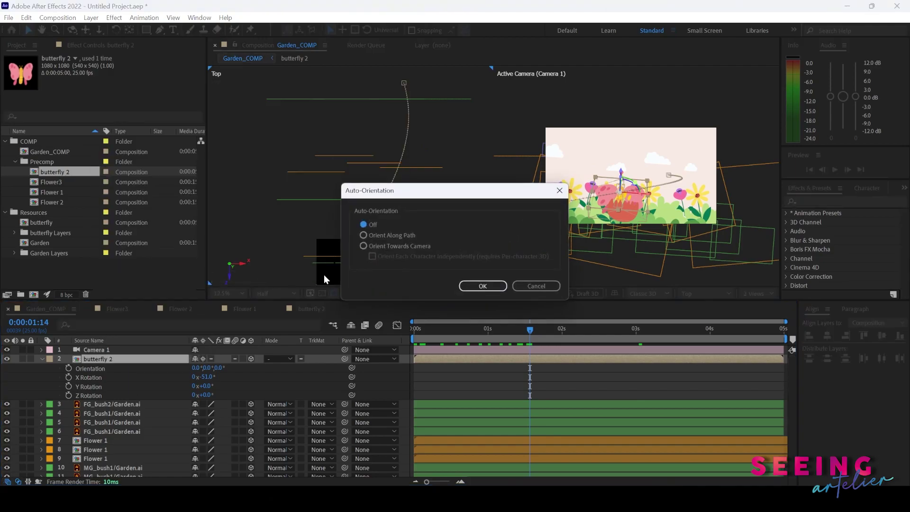
left_click(363, 235)
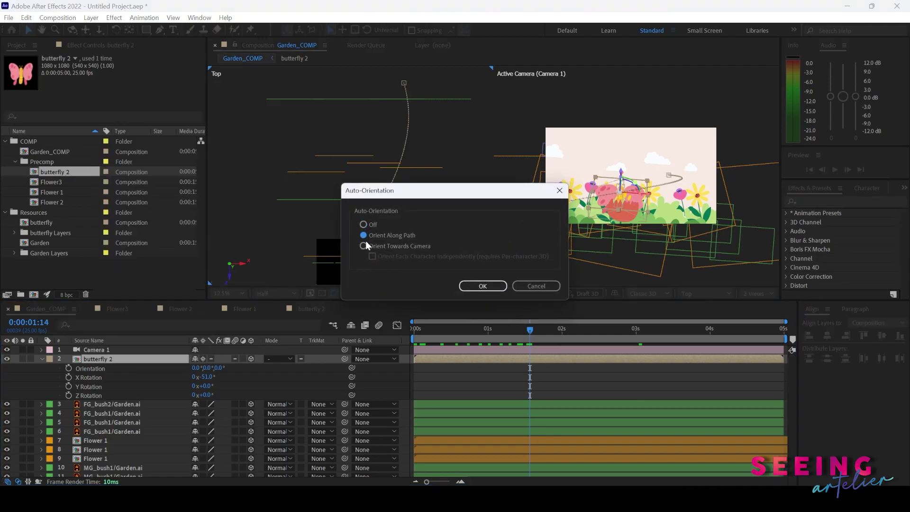
left_click(482, 285)
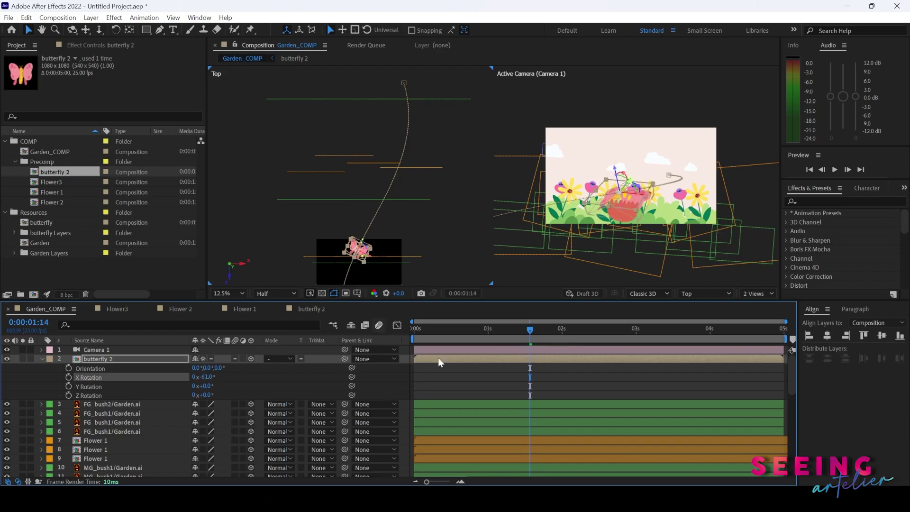
Play the flight from the start to check how butterfly 2 turns along its path.
left_click(415, 331)
key("space")
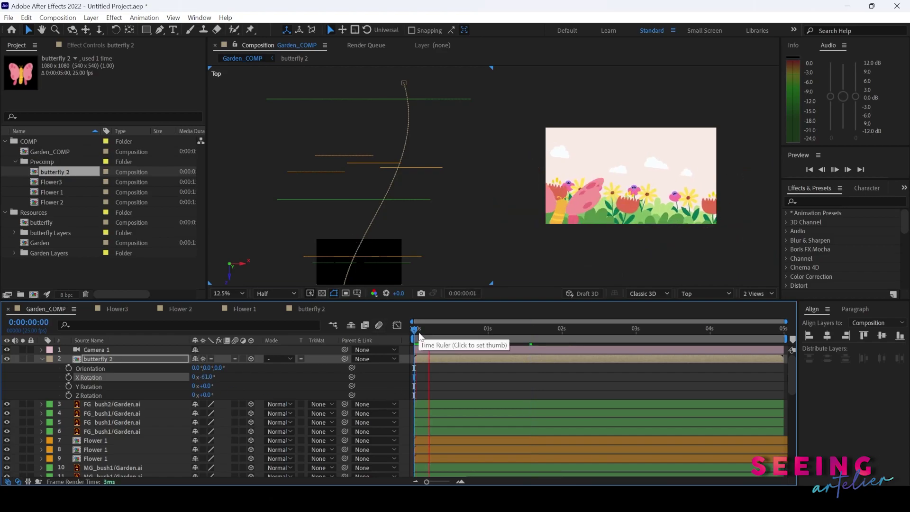
key("space")
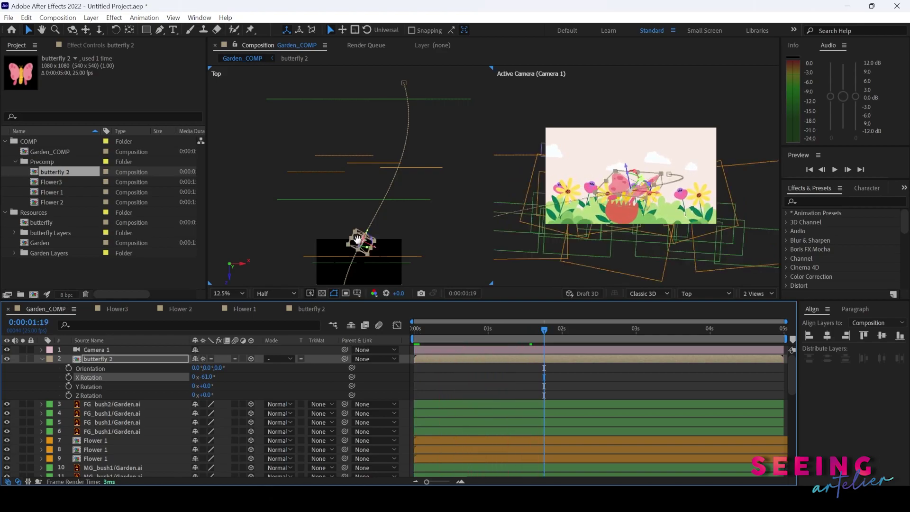
Shift butterfly 2's first path keyframe slightly left in the Top view and extend its handle further outward.
left_click_drag(360, 246, 363, 185)
left_click_drag(347, 267, 337, 266)
left_click_drag(313, 195, 304, 182)
Replay the animation from the start to review butterfly 2's adjusted flight through the garden.
left_click(414, 330)
key("space")
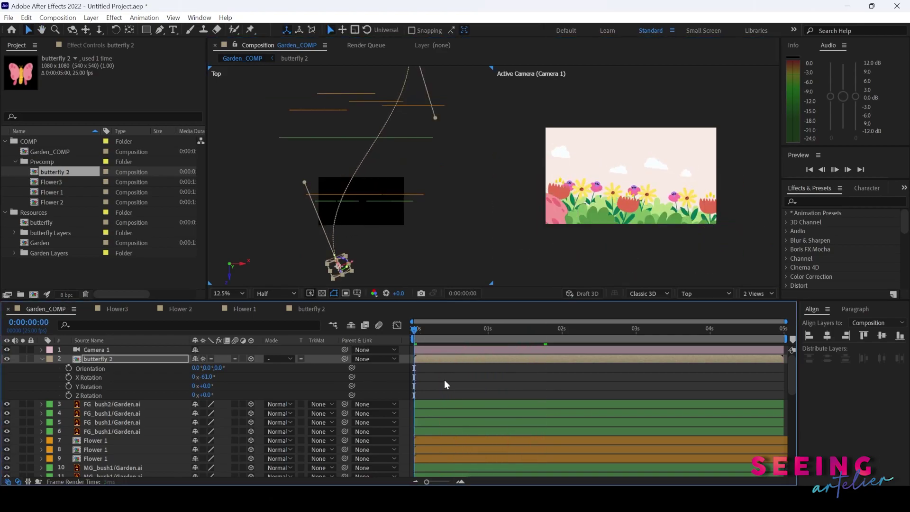
key("space")
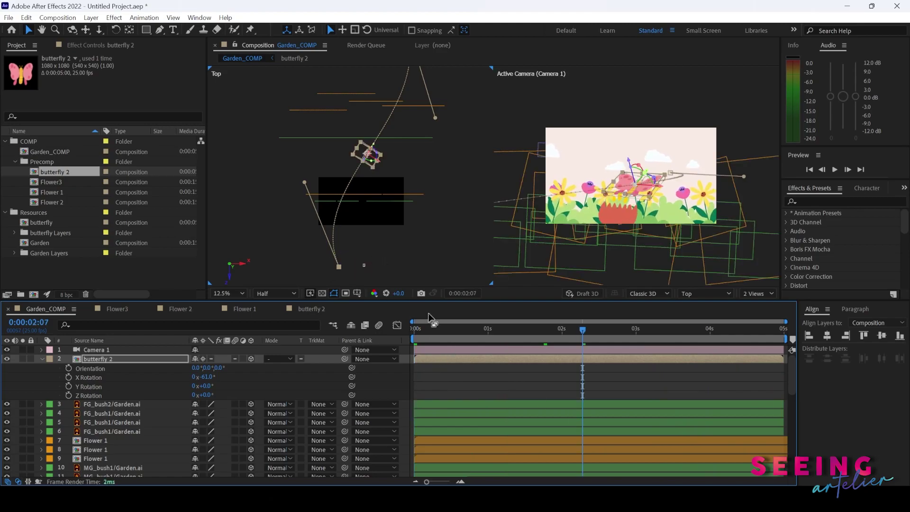
left_click(417, 331)
key("space")
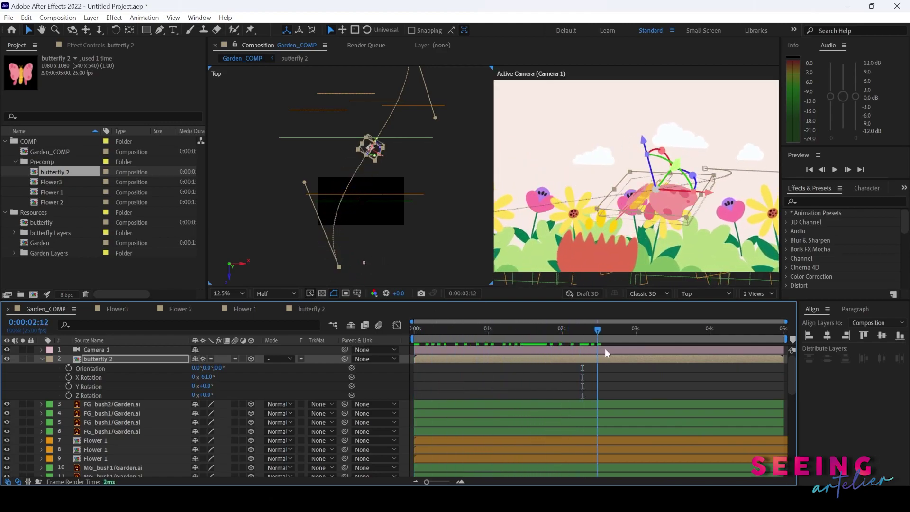
key("space")
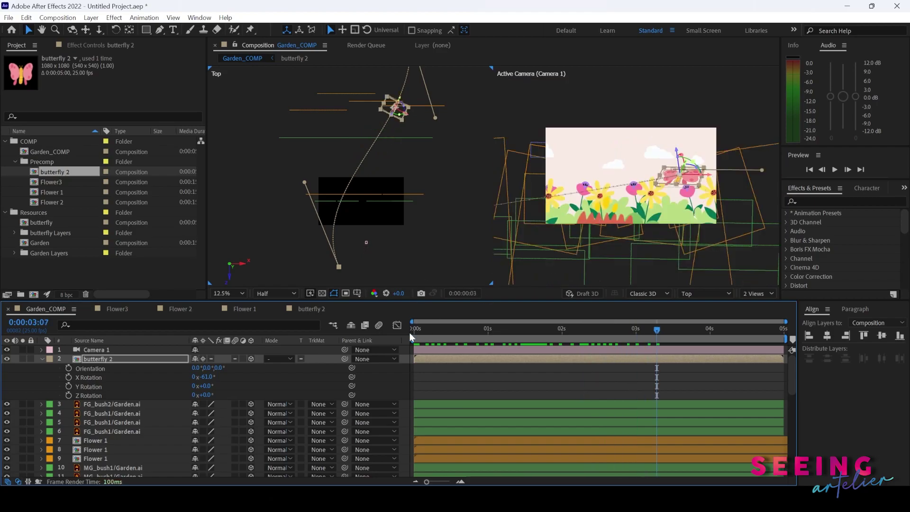
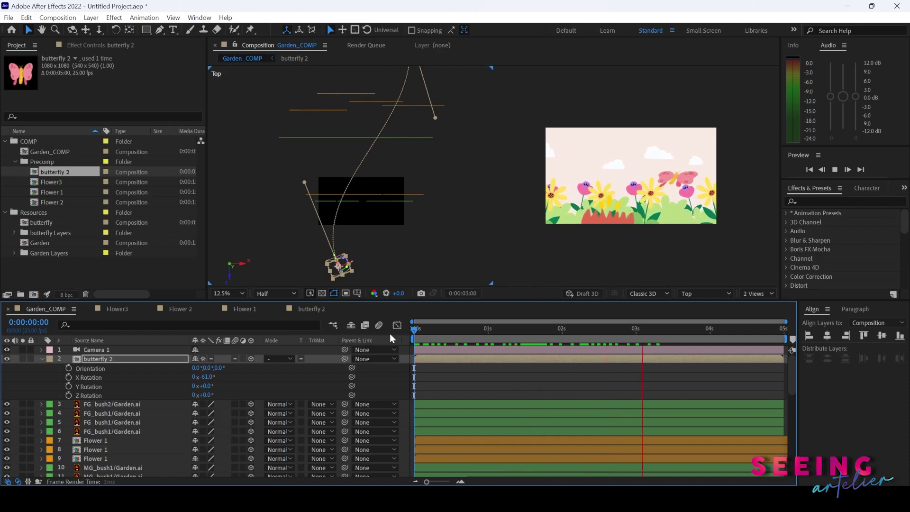
Stop the preview, collapse butterfly 2's rotation properties and switch the composition viewer to a single view.
key("space")
key("r")
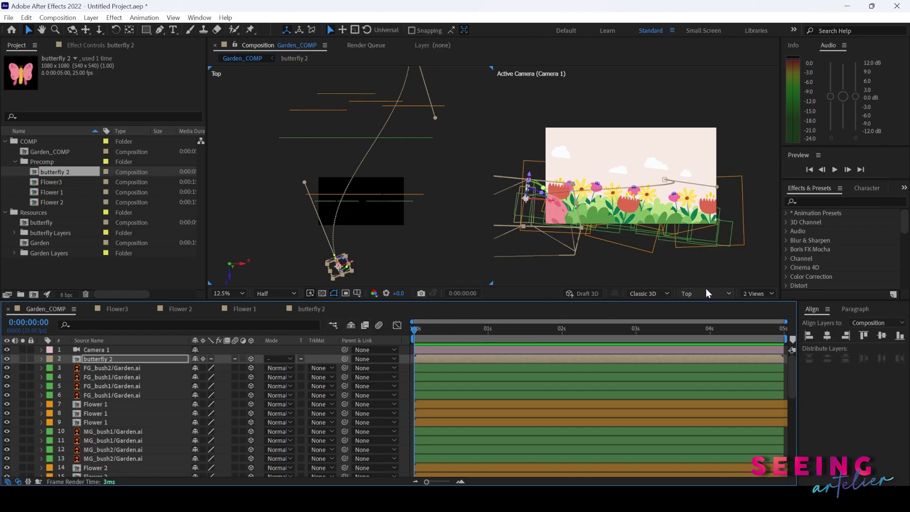
left_click(757, 294)
left_click(753, 305)
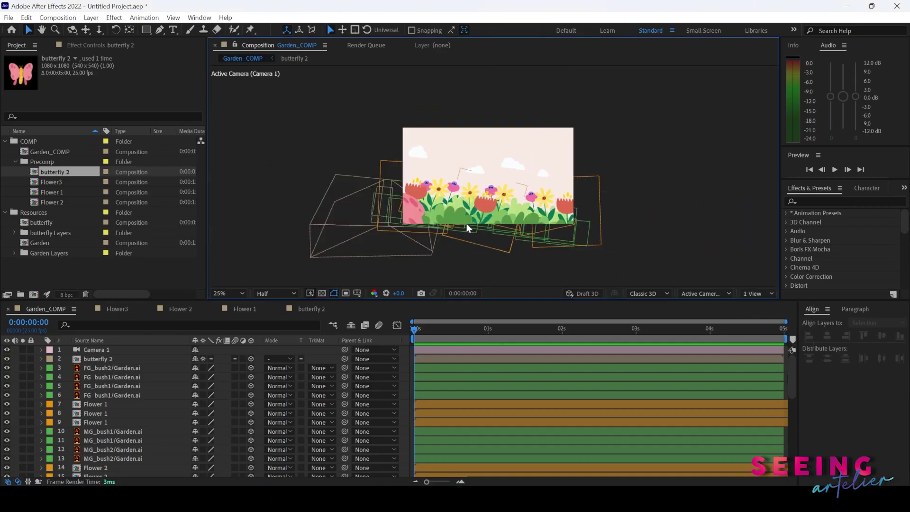
left_click_drag(423, 331, 410, 347)
Collapse the Scale properties of the four Flower3 layers.
scroll(124, 415, "down", 1)
scroll(124, 416, "down", 3)
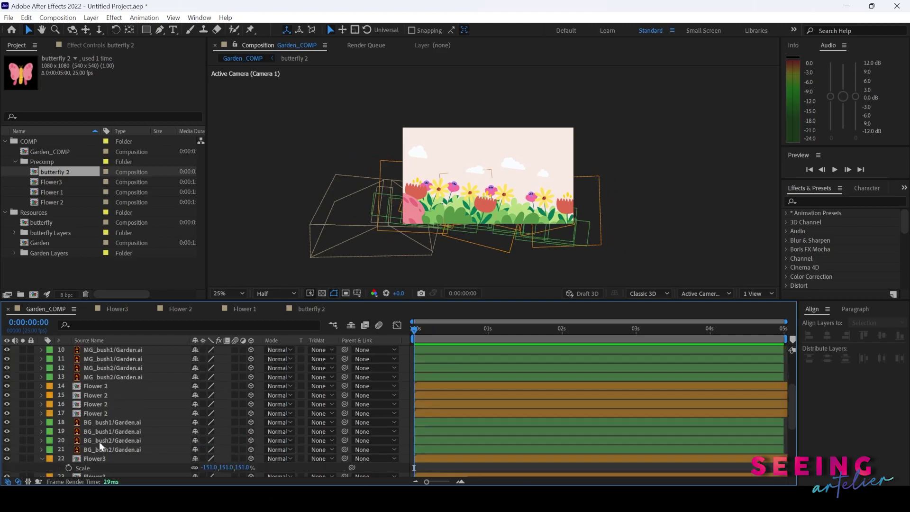
left_click(90, 431)
scroll(90, 430, "down", 2)
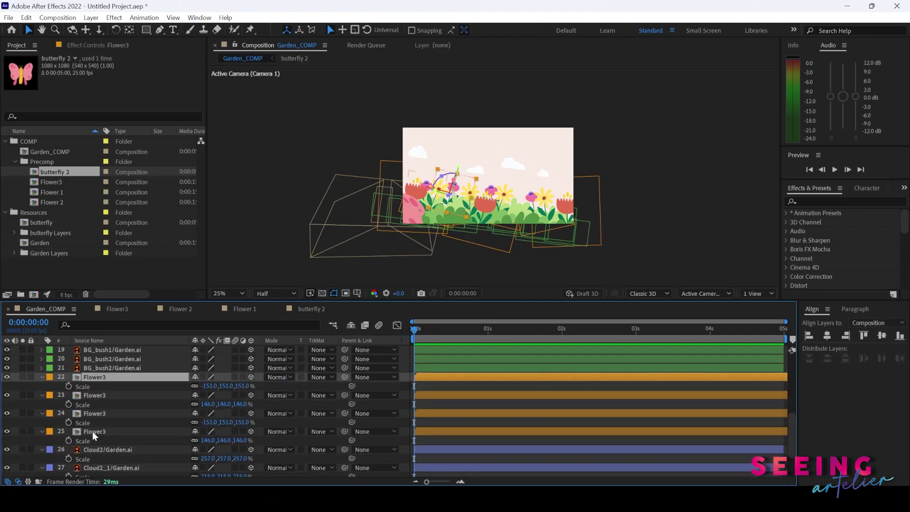
left_click(97, 433, "shift")
left_click(41, 431)
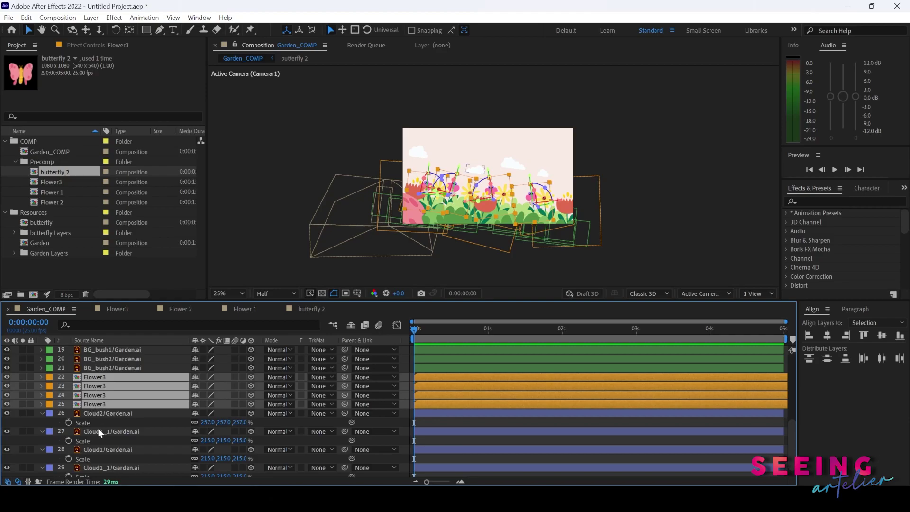
left_click(105, 412)
Open the Flower 1 precomp from its layer and go to the first frame.
scroll(100, 402, "up", 5)
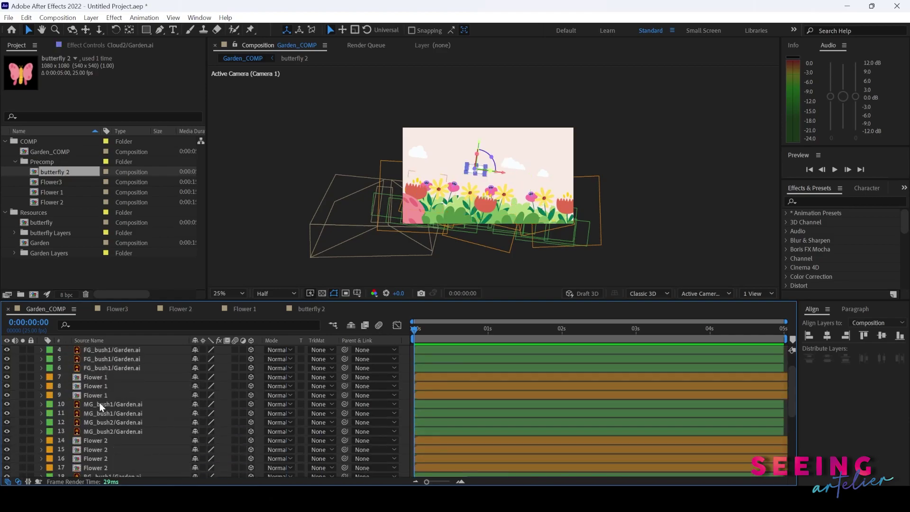
left_click(98, 380)
double_click(79, 377)
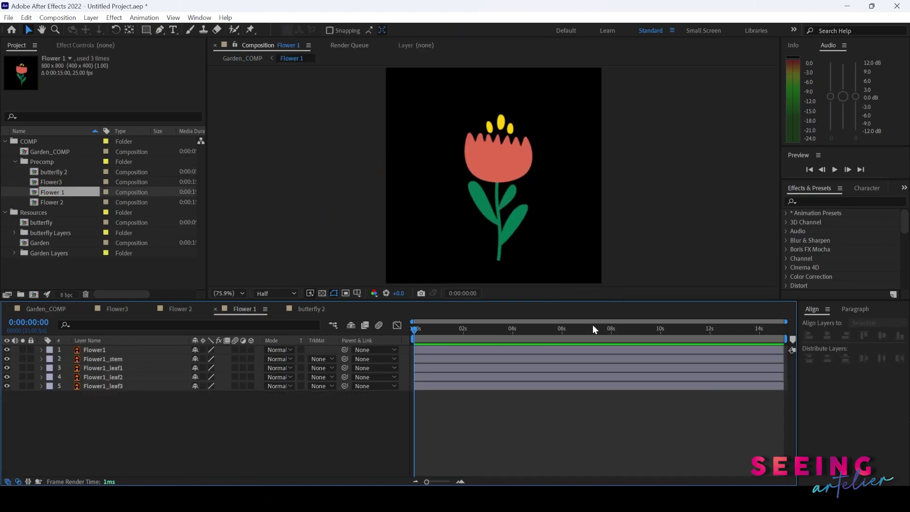
key("Home")
Parent the three leaf layers and the Flower1 blossom layer to Flower1_stem.
left_click(100, 351)
left_click(102, 349)
left_click(161, 398)
left_click(115, 350)
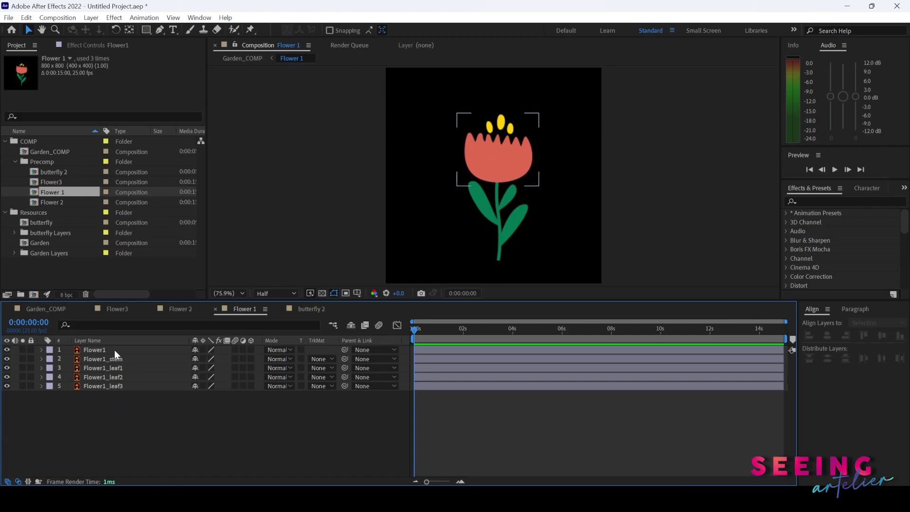
left_click(125, 375)
left_click(125, 368)
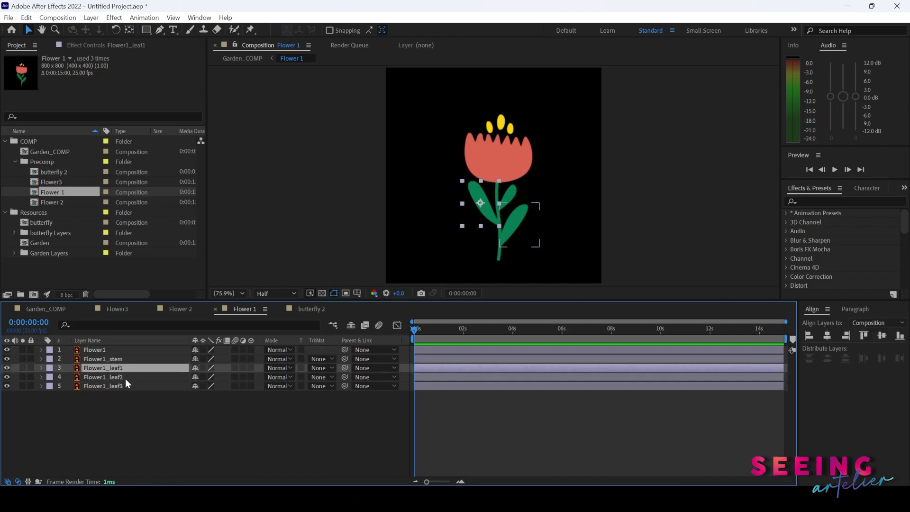
left_click(125, 386, "shift")
left_click_drag(345, 367, 126, 359)
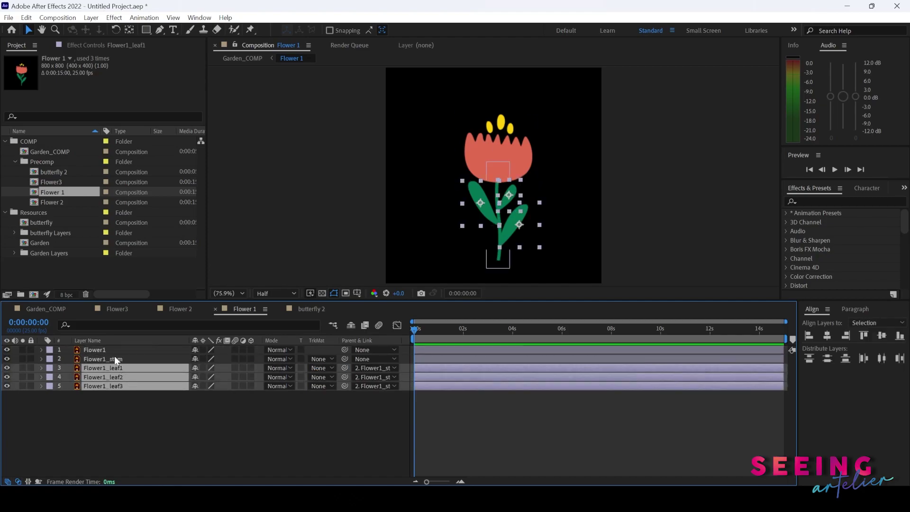
left_click_drag(346, 350, 113, 360)
Move the stem's anchor point to its lower end and each leaf's anchor point to where it joins the stem.
left_click(112, 360)
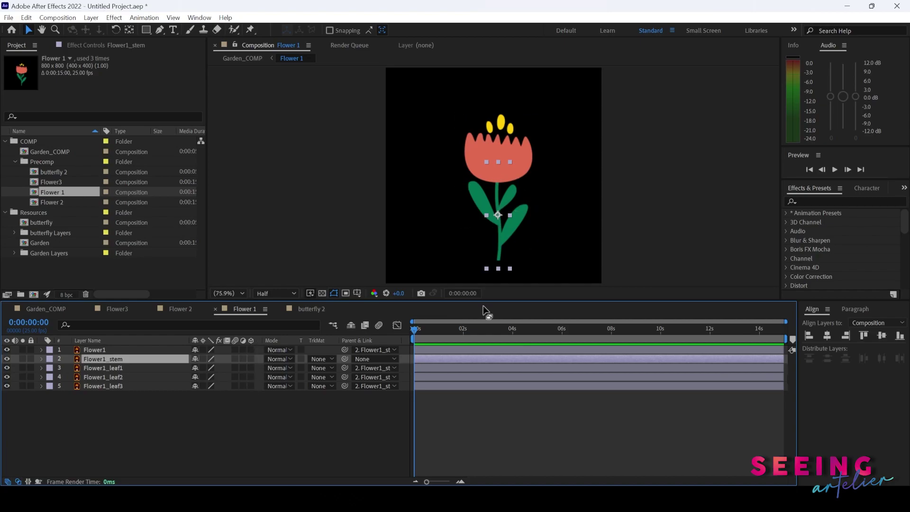
key("y")
left_click_drag(497, 215, 500, 257)
left_click(115, 369)
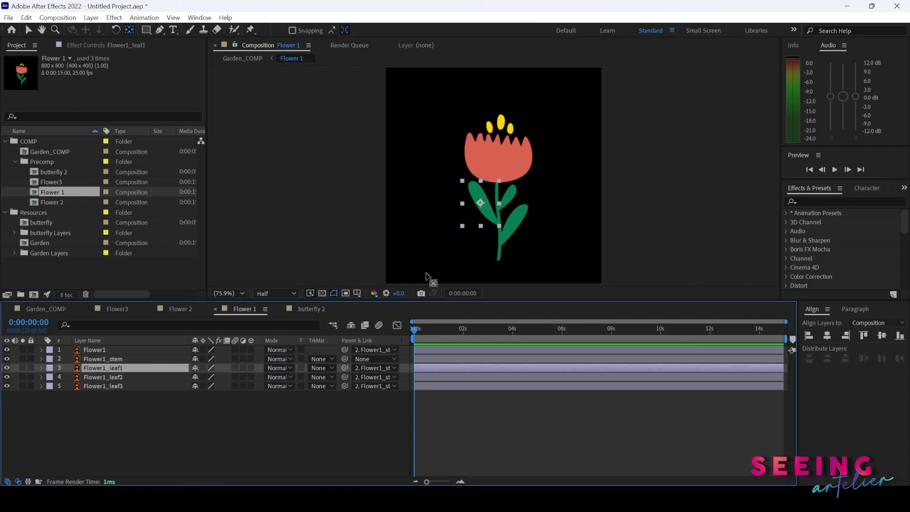
left_click_drag(481, 203, 498, 225)
left_click(111, 378)
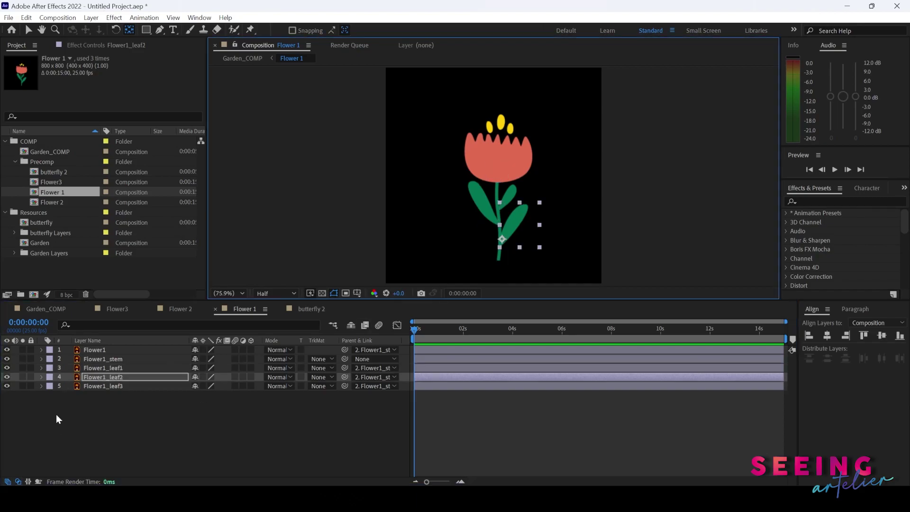
left_click(111, 387)
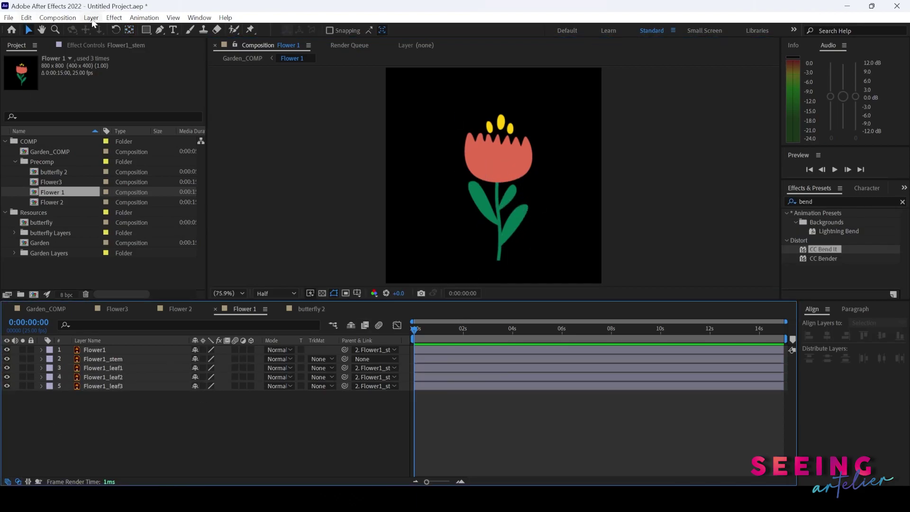
Create an adjustment layer above the Flower 1 layers and apply the CC Bend It effect to it.
left_click(91, 17)
mouse_move(159, 31)
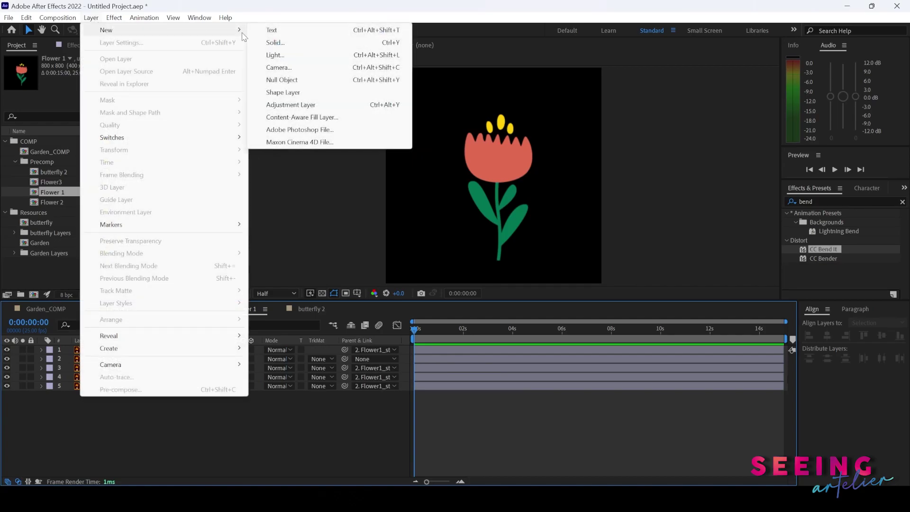
left_click(289, 104)
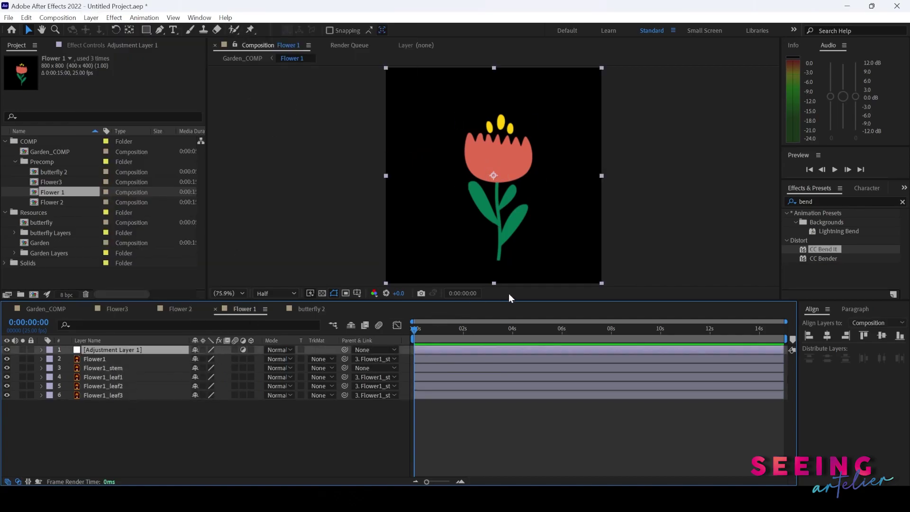
left_click_drag(830, 256, 524, 355)
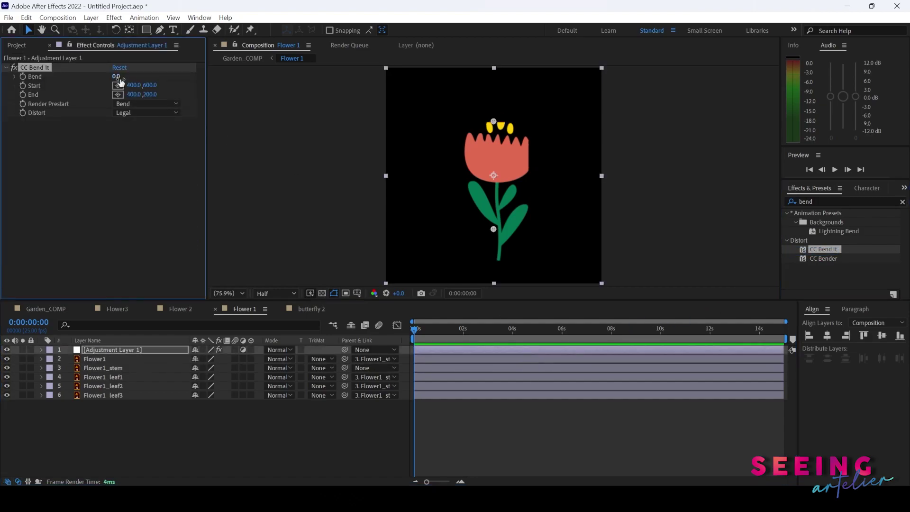
Set CC Bend It's Start to 415.8, 719.9 at the stem's base, End to 415.8, 59.0 above the blossom, and Bend to -13.
left_click_drag(113, 77, 115, 86)
key("ctrl+z")
left_click_drag(493, 230, 496, 239)
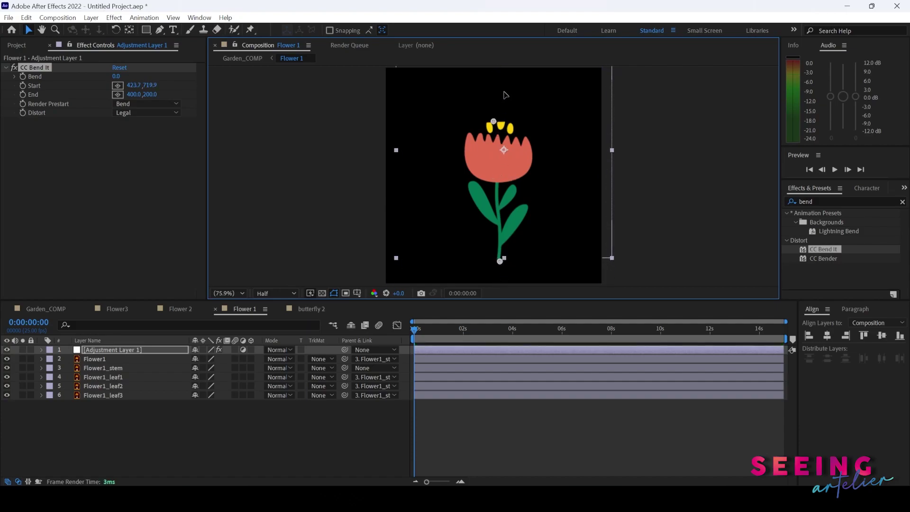
left_click_drag(493, 122, 501, 114)
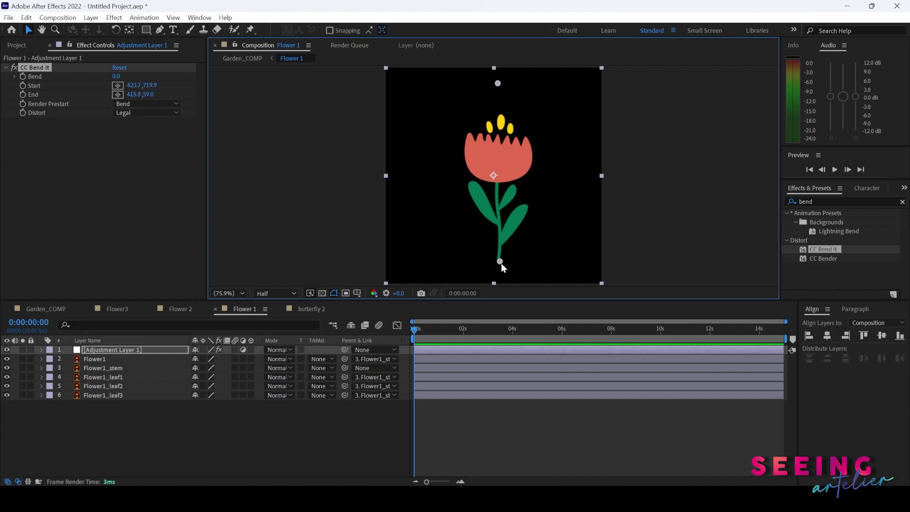
left_click_drag(501, 262, 499, 262)
mouse_move(119, 76)
left_mouse_down()
mouse_move(108, 76)
mouse_move(137, 84)
mouse_move(112, 84)
left_mouse_up()
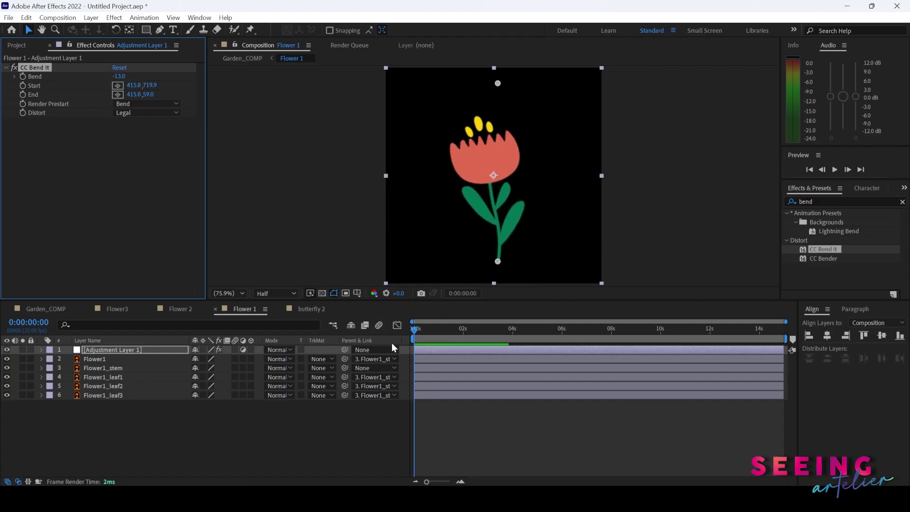
Label the adjustment layer yellow and keyframe its Bend at -22 on the first frame.
left_click(49, 350)
left_click(72, 173)
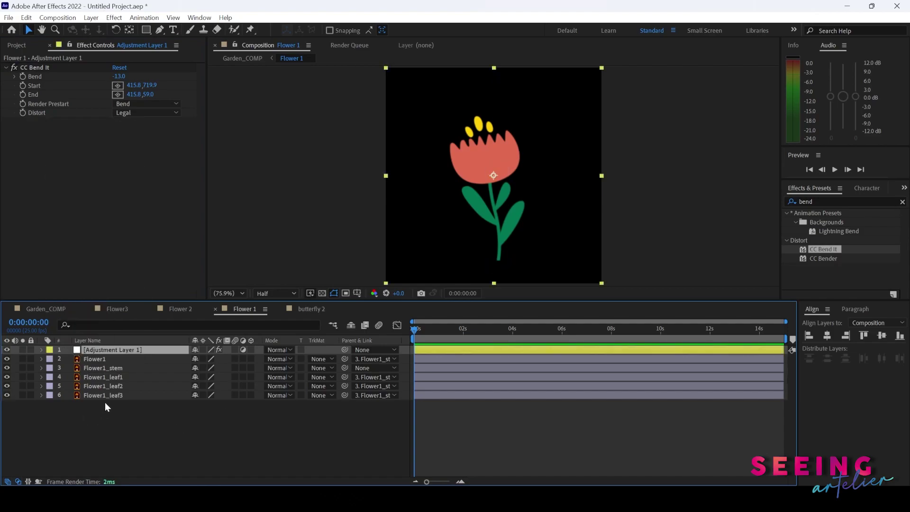
left_click(22, 78)
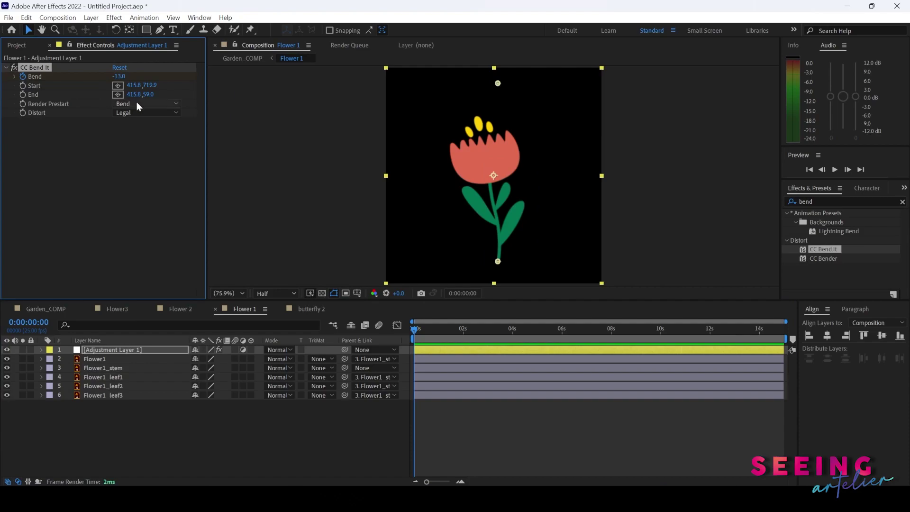
left_click_drag(118, 76, 115, 77)
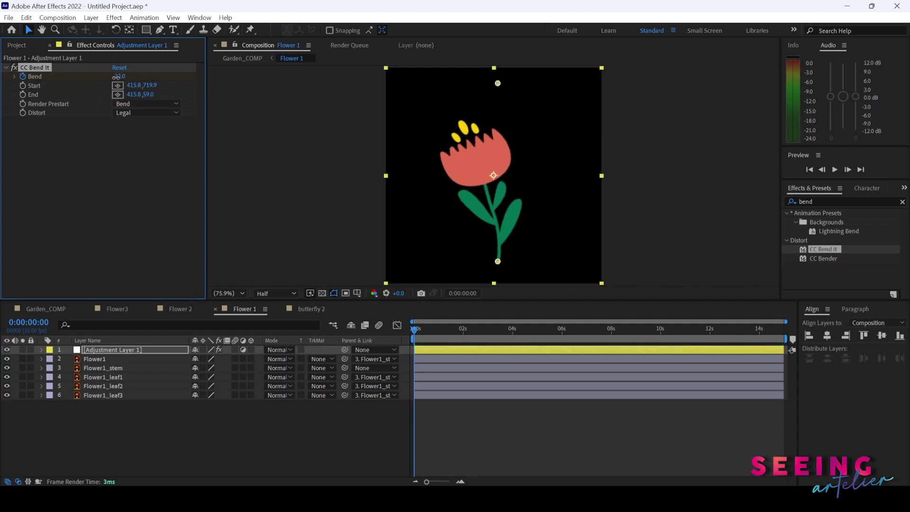
key("u")
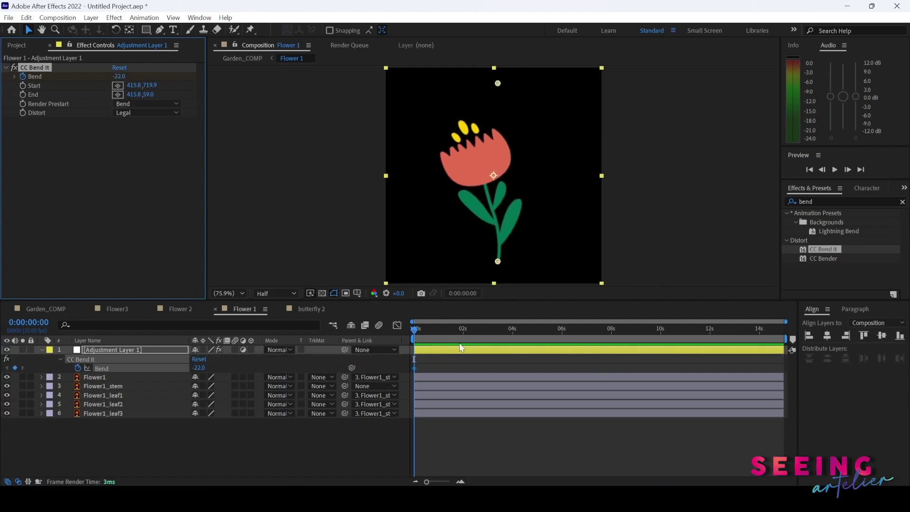
Add a Bend keyframe leaning the flower the opposite way at 2 seconds and a copy of the first keyframe at 4 seconds.
left_click_drag(430, 330, 464, 349)
left_click_drag(199, 371, 229, 373)
left_click_drag(520, 336, 513, 334)
left_click(430, 365)
left_click(413, 368)
key("ctrl+v")
Apply Easy Ease to all three Bend keyframes.
left_click_drag(511, 368, 385, 370)
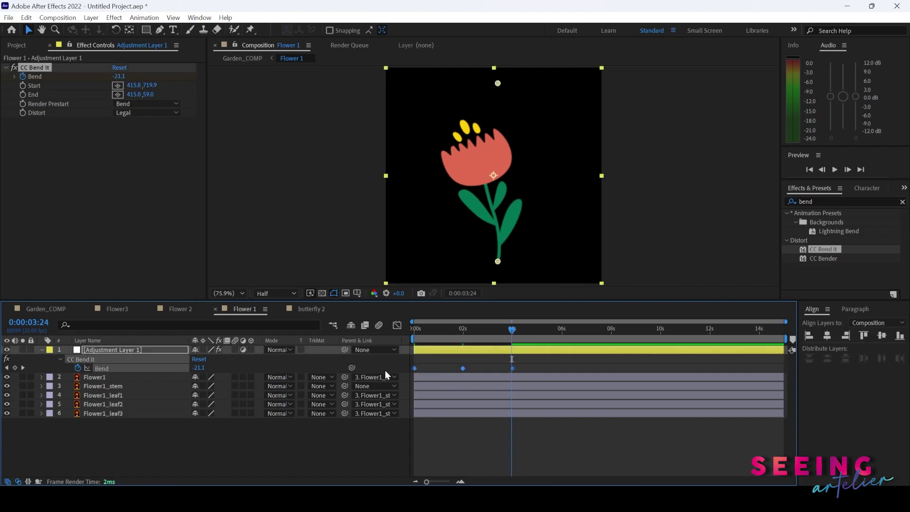
right_click(415, 368)
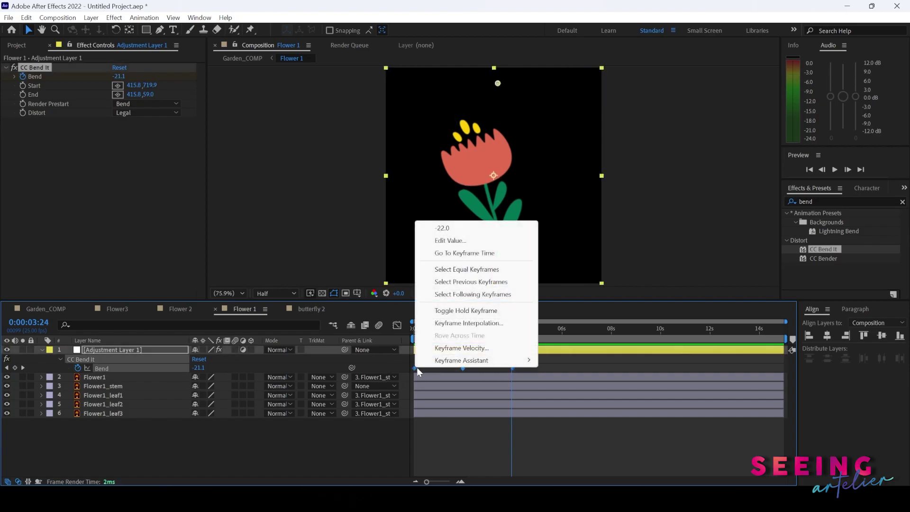
mouse_move(535, 365)
left_click(569, 398)
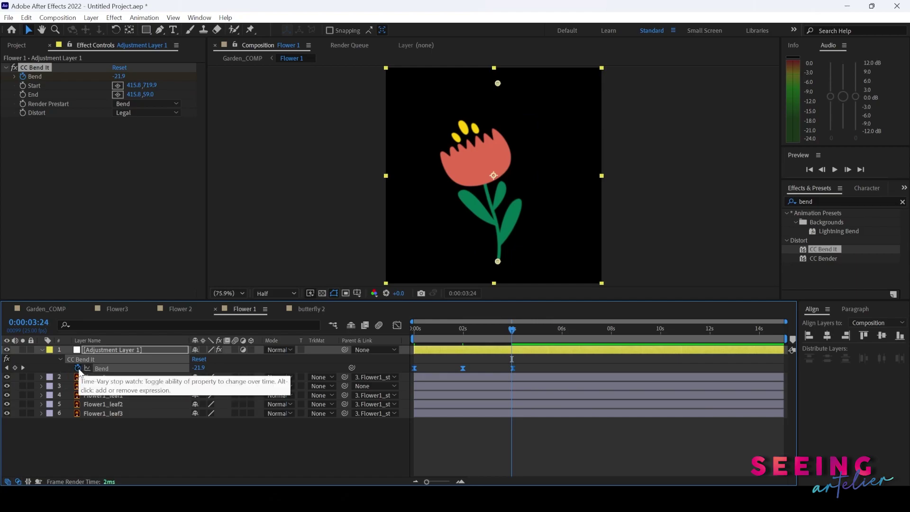
Add the expression loopOutDuration(type = "cycle", duration = 0) to Bend and preview the swaying flower.
left_click(79, 370, "alt")
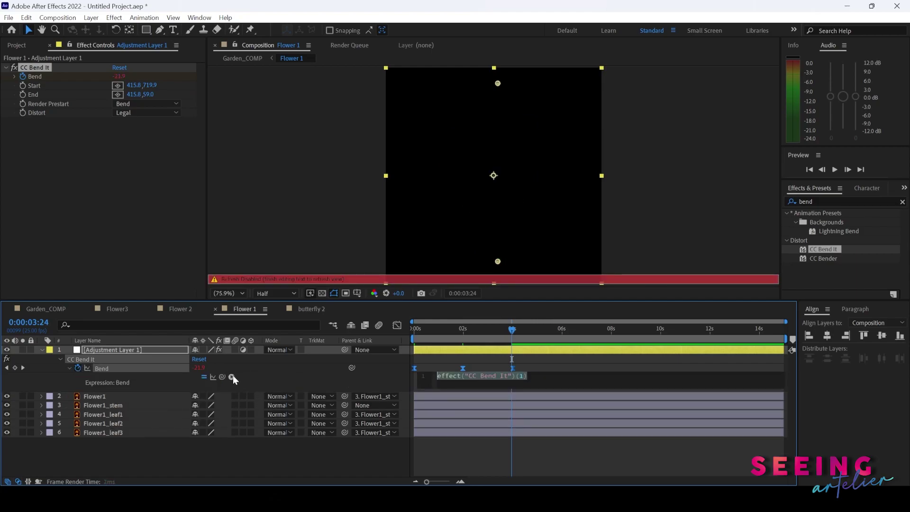
left_click(232, 377)
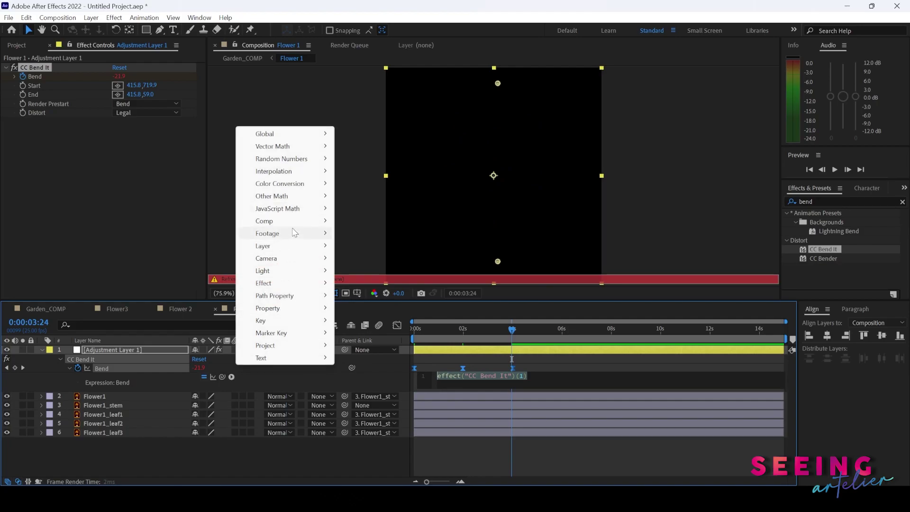
mouse_move(298, 309)
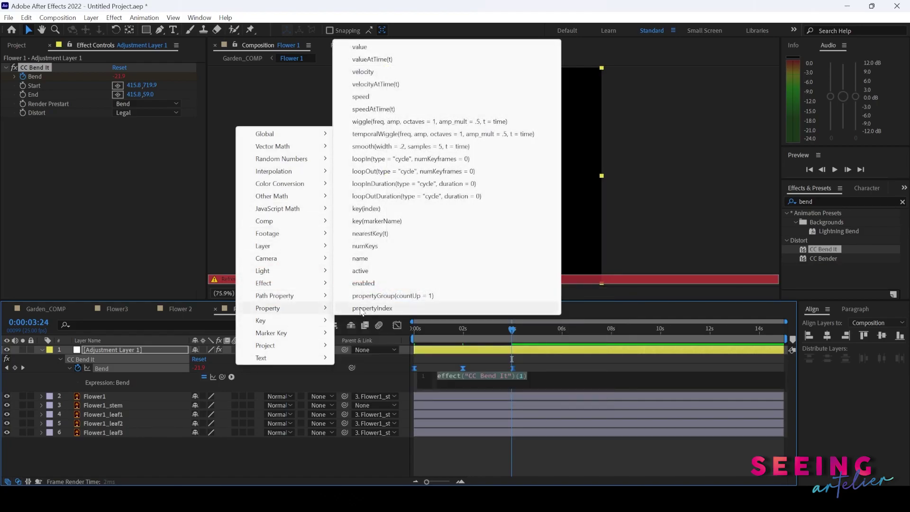
left_click(393, 196)
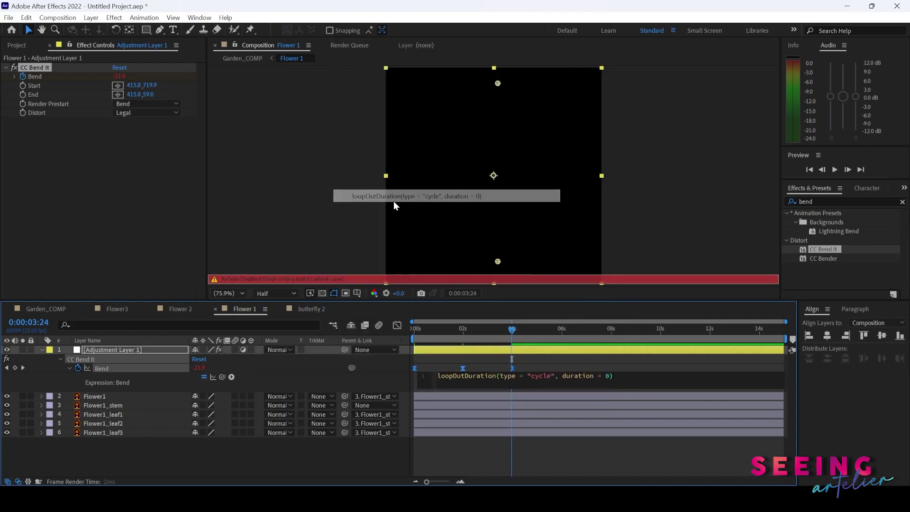
left_click(371, 462)
key("space")
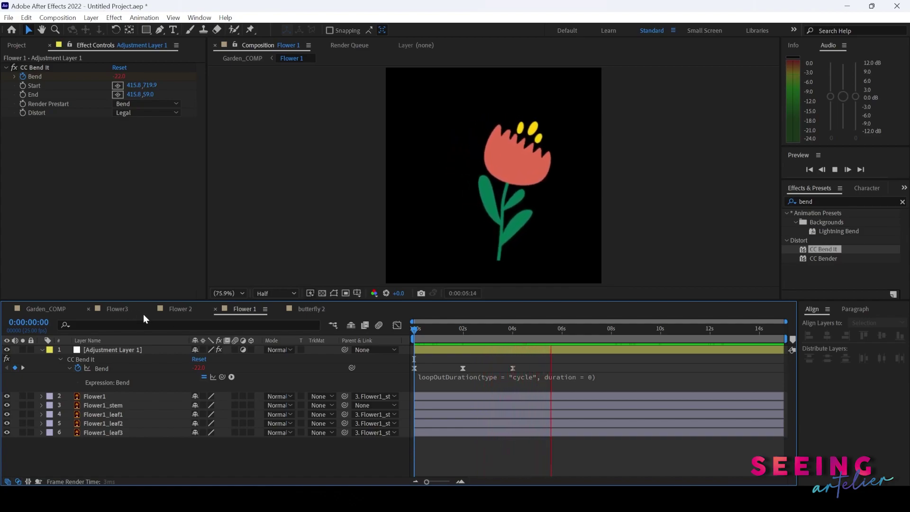
Switch to the Flower 2 composition and add Adjustment Layer 1 from the Solids folder above its layers.
left_click(182, 309)
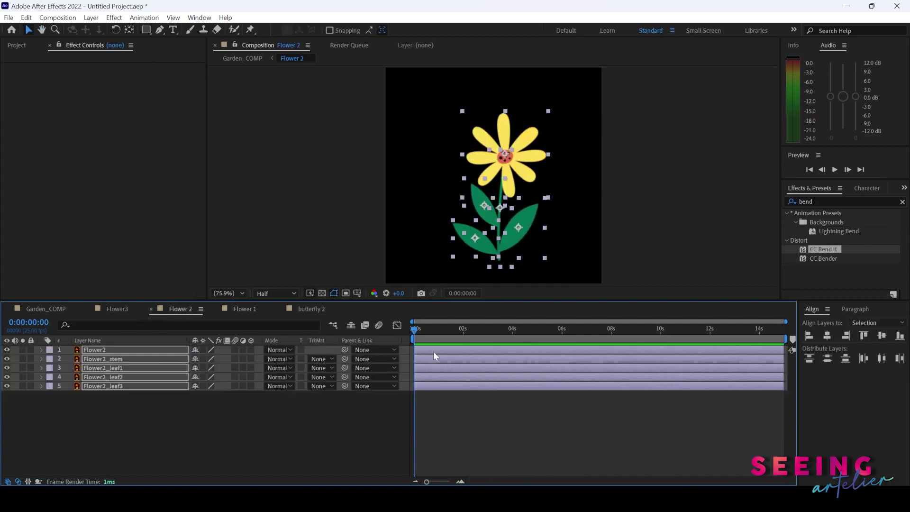
left_click(172, 425)
left_click(17, 46)
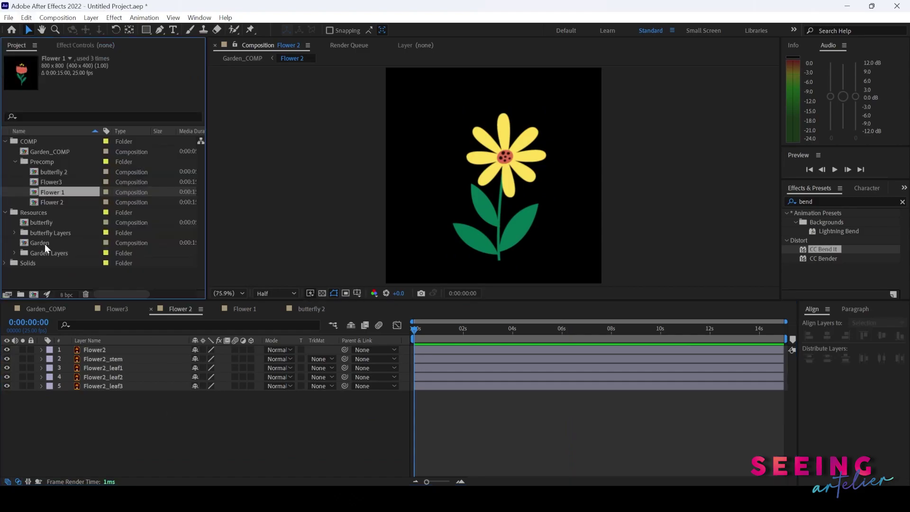
left_click(5, 264)
left_click_drag(44, 272, 81, 348)
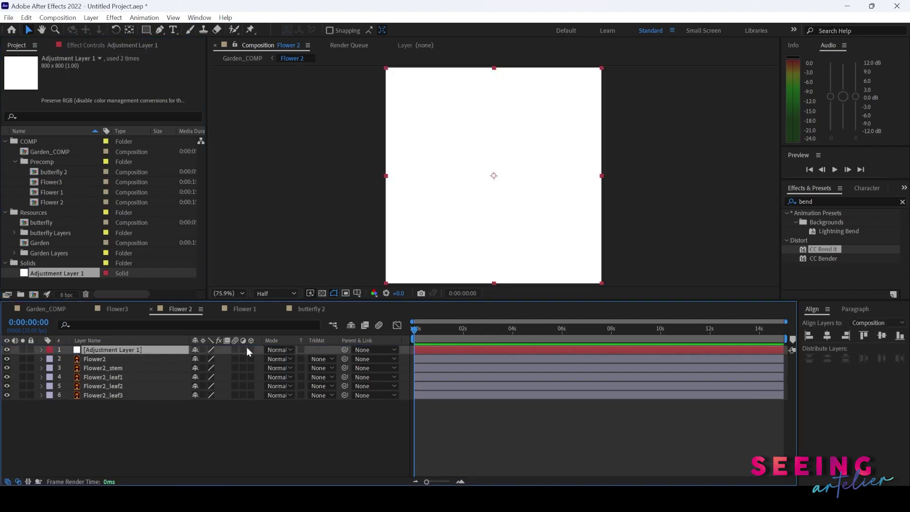
Turn on the adjustment switch for Adjustment Layer 1, label it Yellow, and apply CC Bend It running from the stem base to above the bloom.
left_click(243, 349)
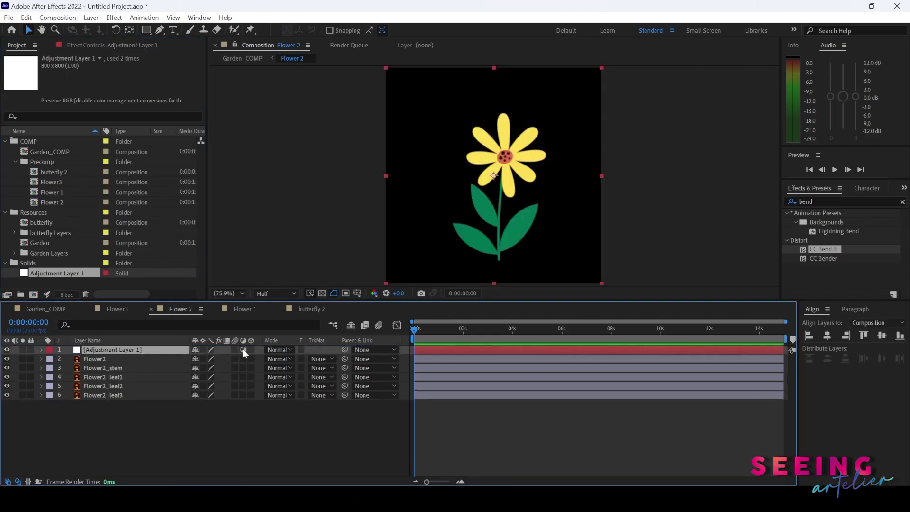
left_click(49, 350)
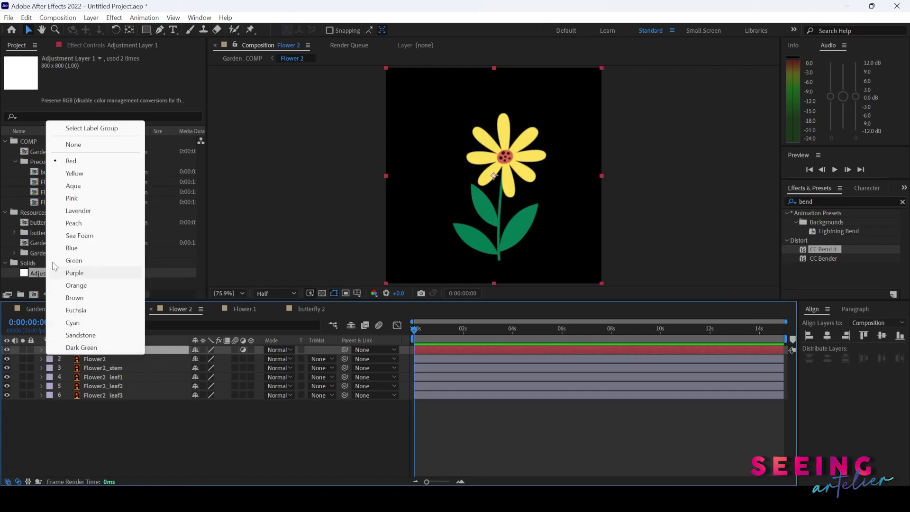
left_click(75, 173)
left_click_drag(831, 251, 482, 352)
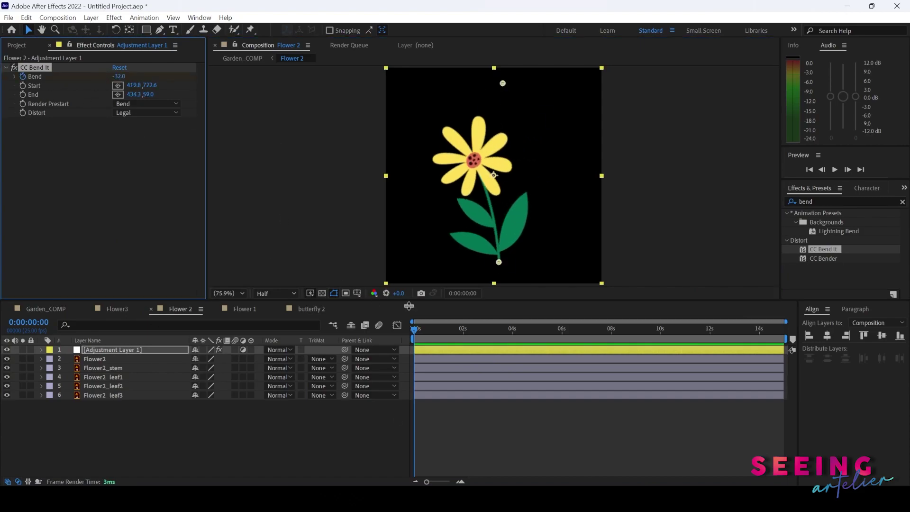
Keyframe a changed Bend value at 2 seconds and paste a copy of the first Bend keyframe at 4 seconds.
key("u")
left_click(463, 329)
left_click_drag(119, 76, 149, 76)
left_click(512, 328)
left_click(414, 369)
key("ctrl+c")
key("ctrl+v")
Apply Easy Ease to the Bend keyframes and loop them with the loopOutDuration expression.
right_click(414, 369)
left_click(588, 400)
left_click(78, 369, "alt")
left_click(233, 378)
mouse_move(285, 308)
left_click(403, 213)
left_click(357, 458)
Preview the swaying flowers in Garden_COMP and scrub through the opening frames.
left_click(118, 309)
left_click(96, 349)
key("space")
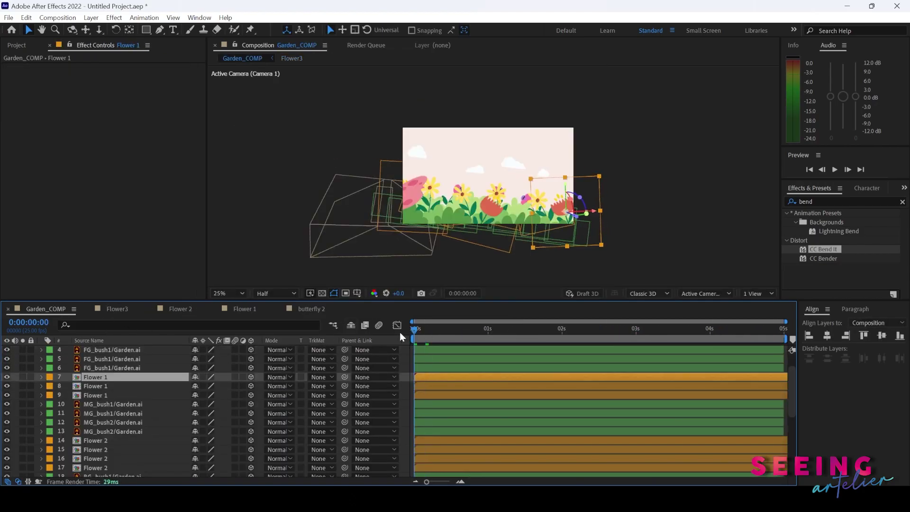
key("space")
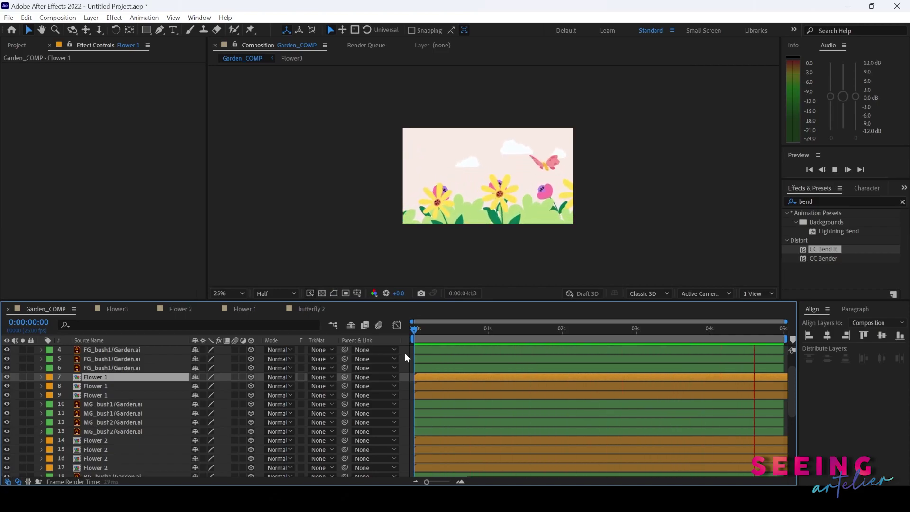
key("space")
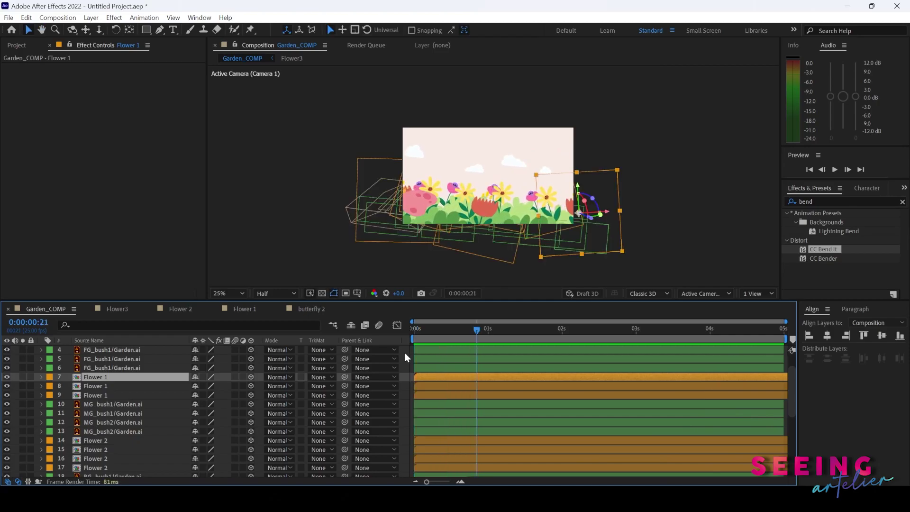
left_click_drag(405, 330, 422, 351)
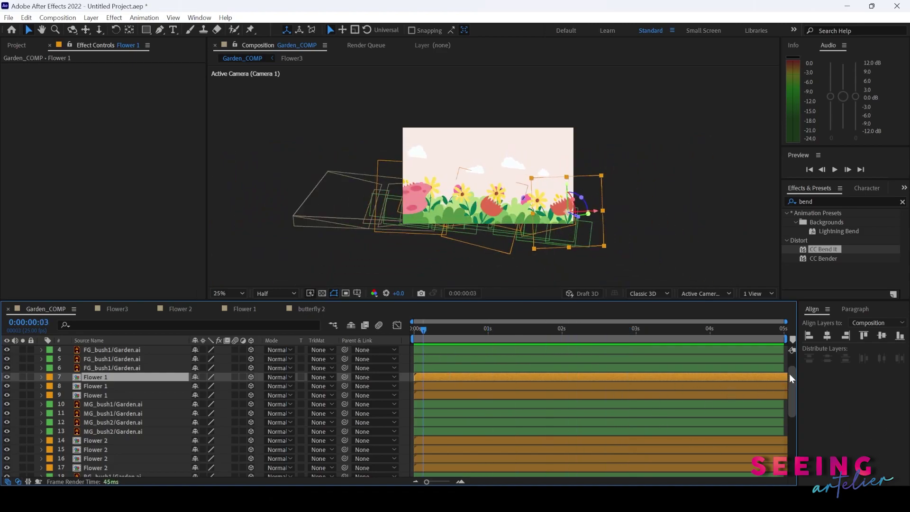
Slide Flower 1 layers 7 and 8 and Flower 2 layers 15 to 17 earlier in time to offset their sway.
left_click_drag(772, 376, 740, 382)
left_click(747, 386)
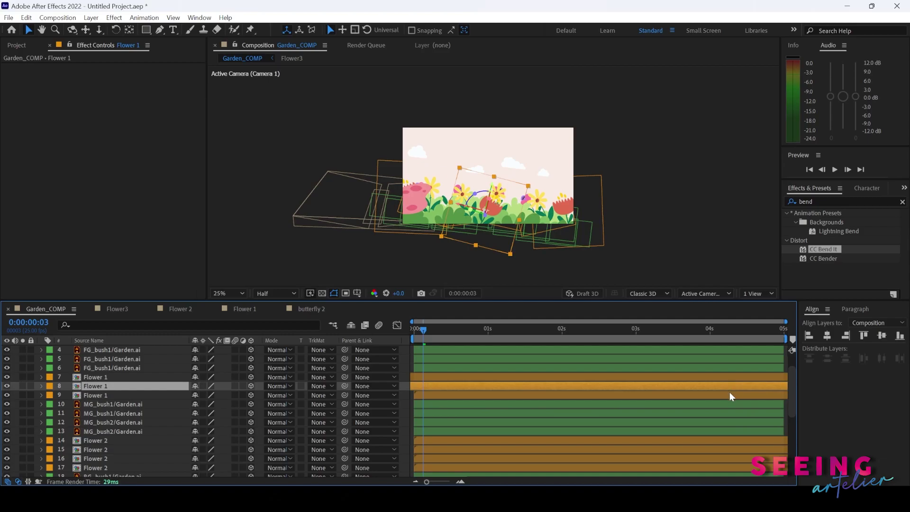
scroll(704, 427, "down", 1)
left_click(695, 424)
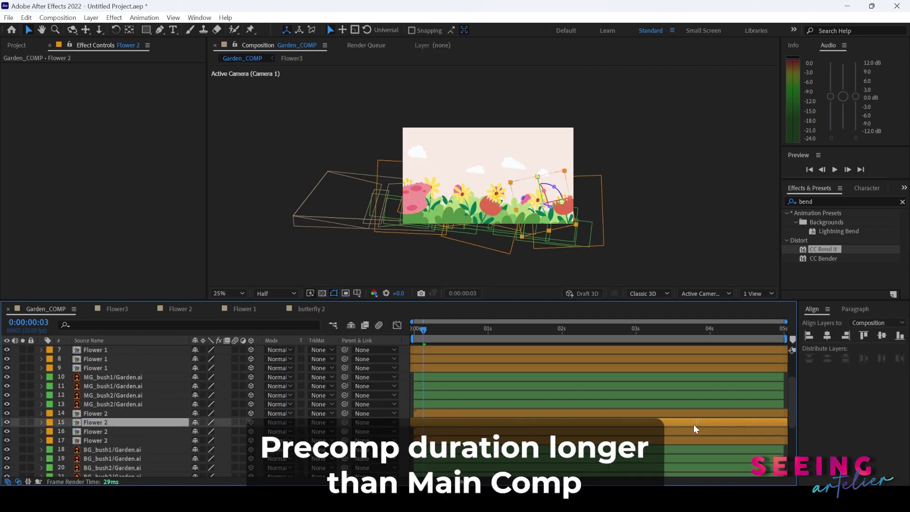
left_click(692, 432)
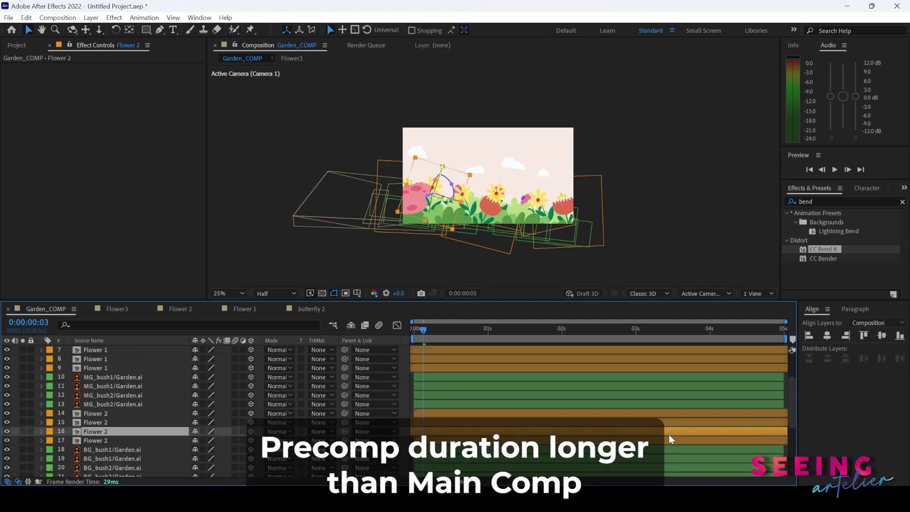
left_click(671, 439)
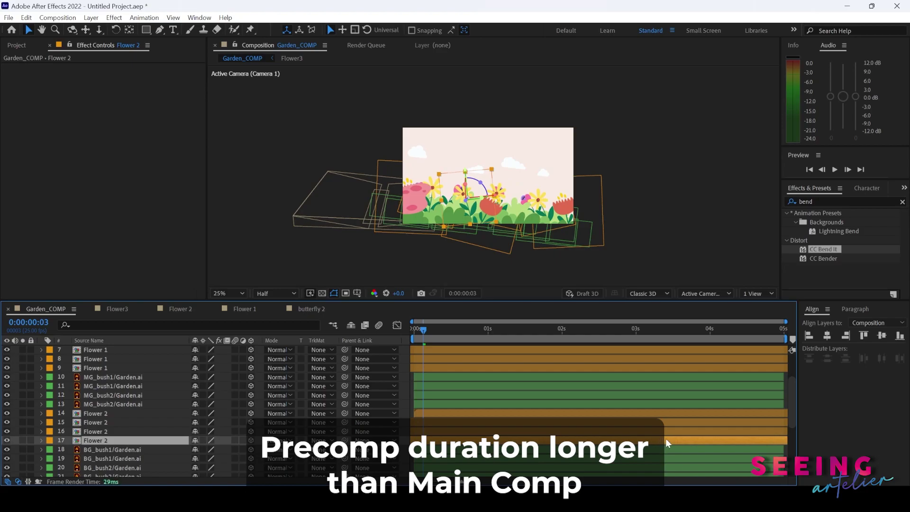
Slide the four Flower3 layers, 22 to 25, earlier in time to stagger their sway.
scroll(699, 426, "down", 3)
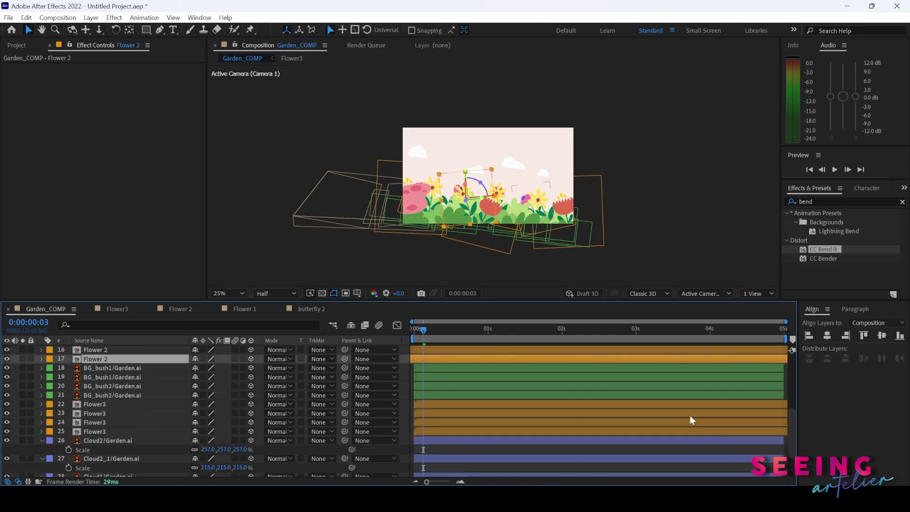
left_click(679, 414)
left_click(665, 431)
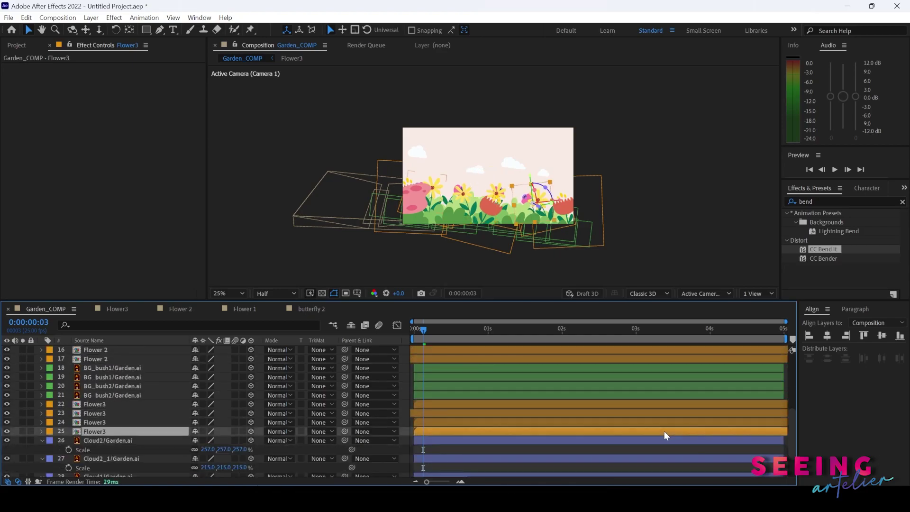
left_click(674, 421)
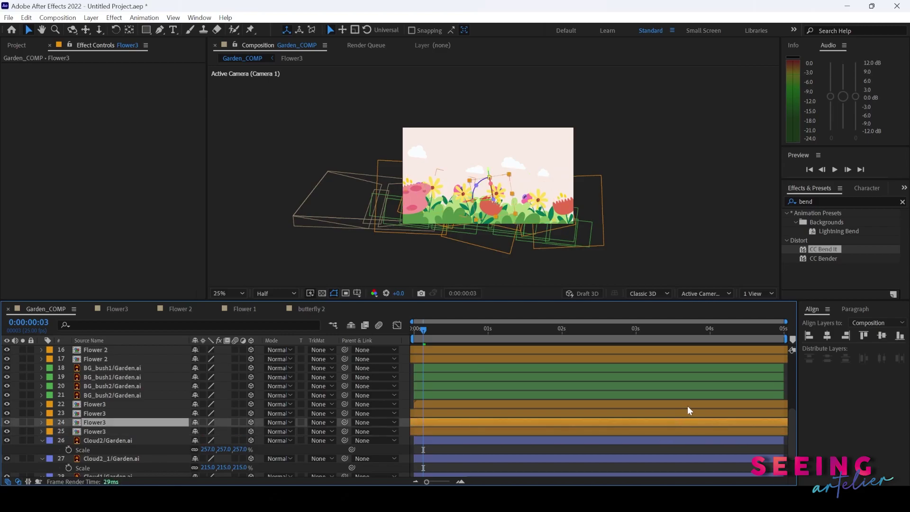
left_click(678, 406)
Mirror Flower 2 layers 14 and 16 by setting their horizontal Scale to -137%.
left_click_drag(419, 328, 509, 345)
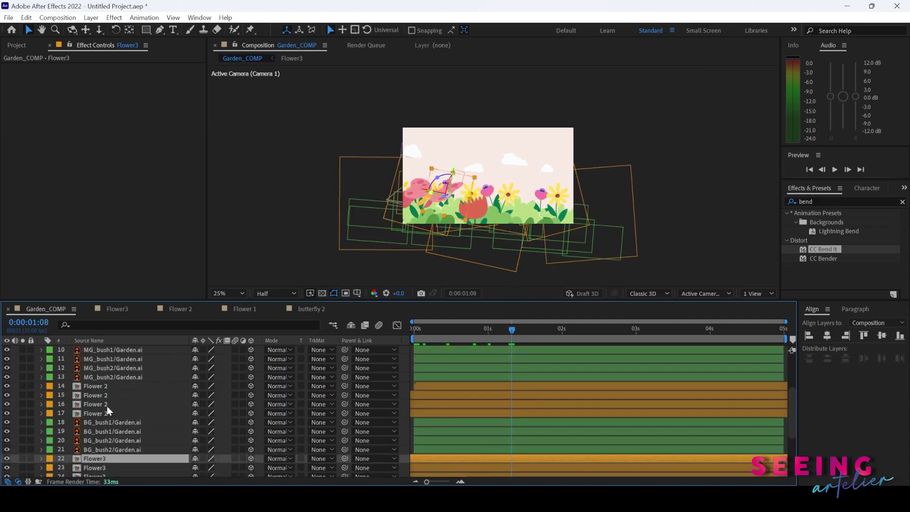
left_click(106, 405)
left_click(110, 387, "ctrl")
key("s")
left_click(204, 396)
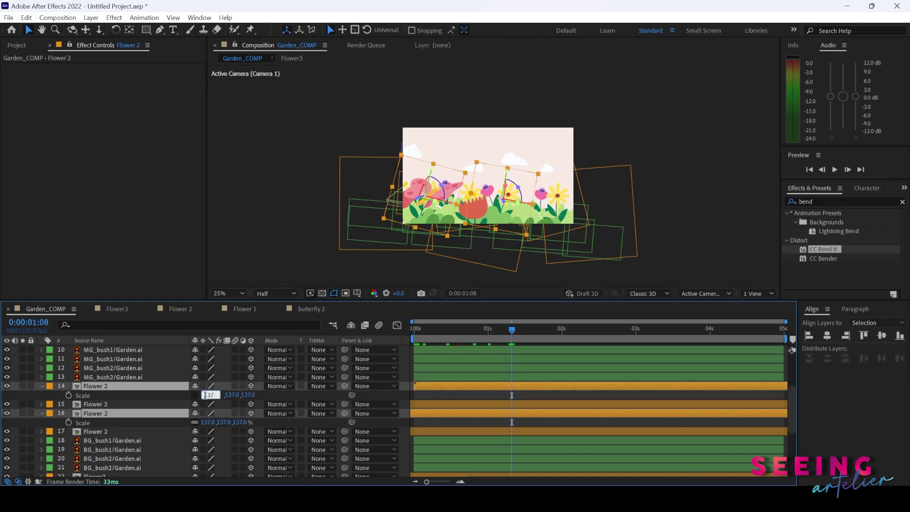
type("-137")
key("Return")
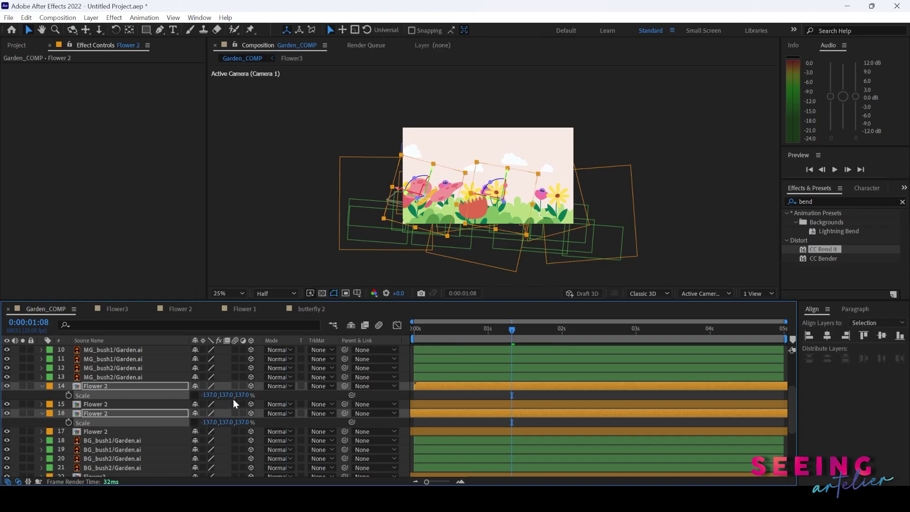
Deselect all layers and preview the garden animation from the start.
key("F2")
key("Home")
key("space")
key("space")
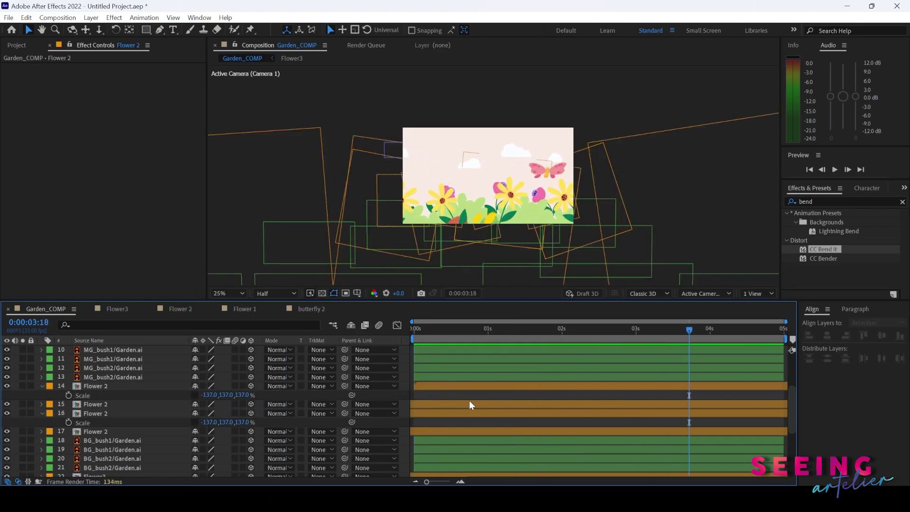
left_click(471, 411)
key("space")
Slide Flower 1 layers 8 and 9 earlier in time and preview the staggered sway.
scroll(450, 379, "up", 2)
left_click_drag(463, 386, 425, 385)
left_click(425, 394)
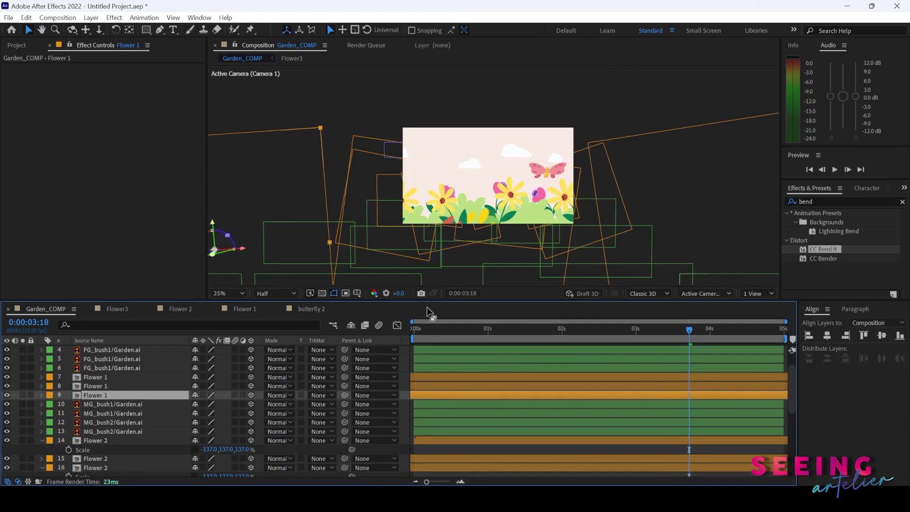
key("space")
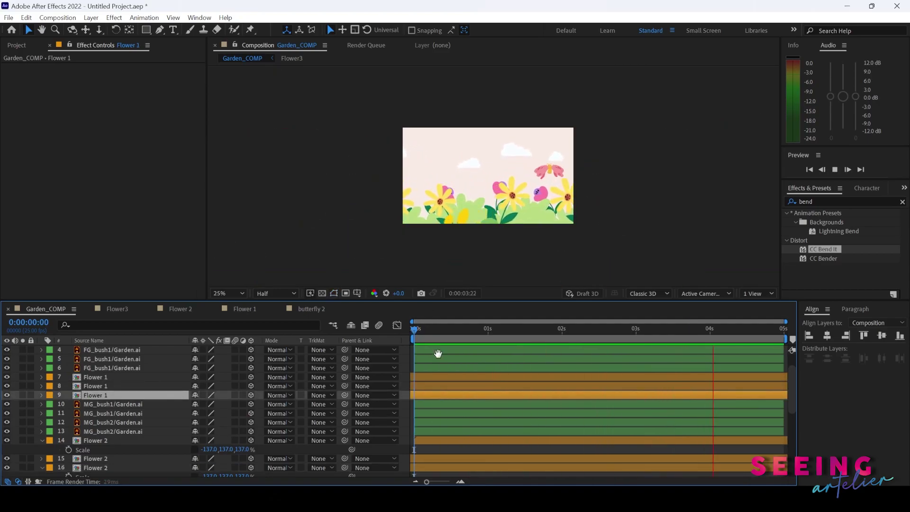
key("space")
left_click_drag(427, 331, 558, 347)
left_click(456, 330)
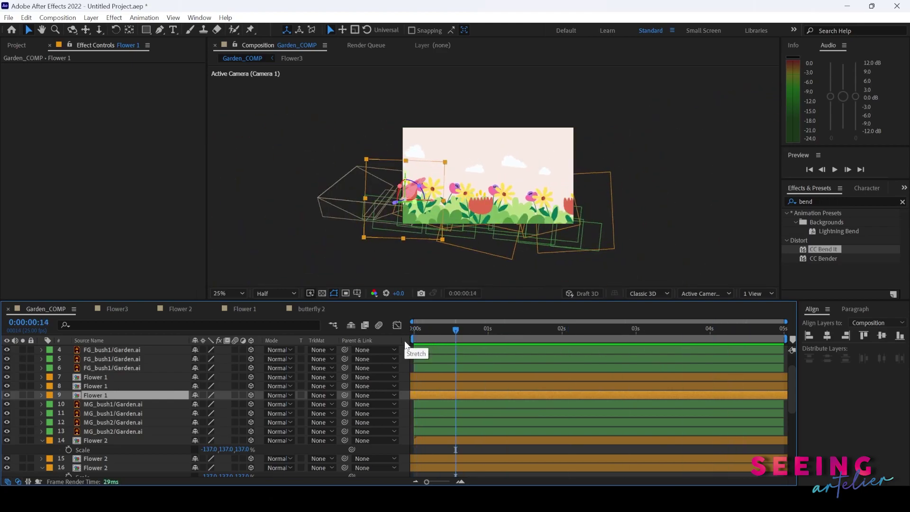
Show the Stretch column and set the time stretch of Flower 1 layer 9 to 80% and layer 7 to 50%.
right_click(406, 342)
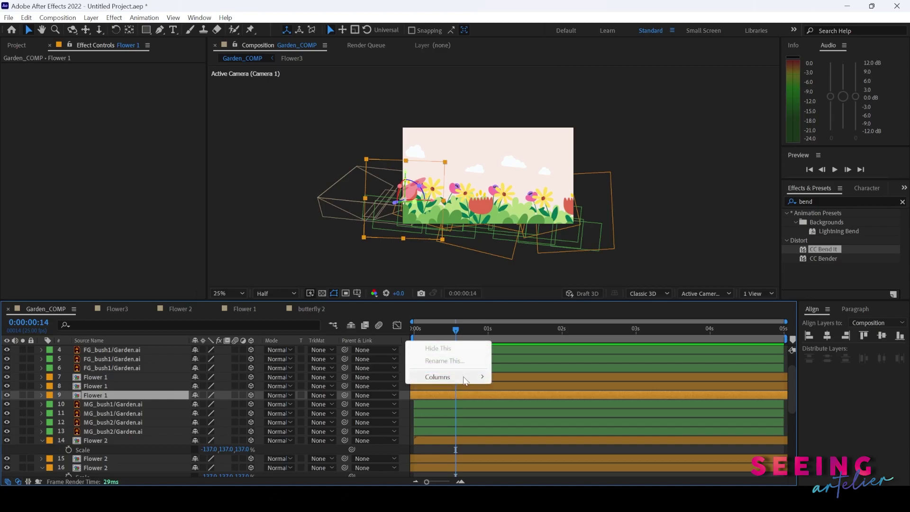
mouse_move(466, 378)
left_click(521, 377)
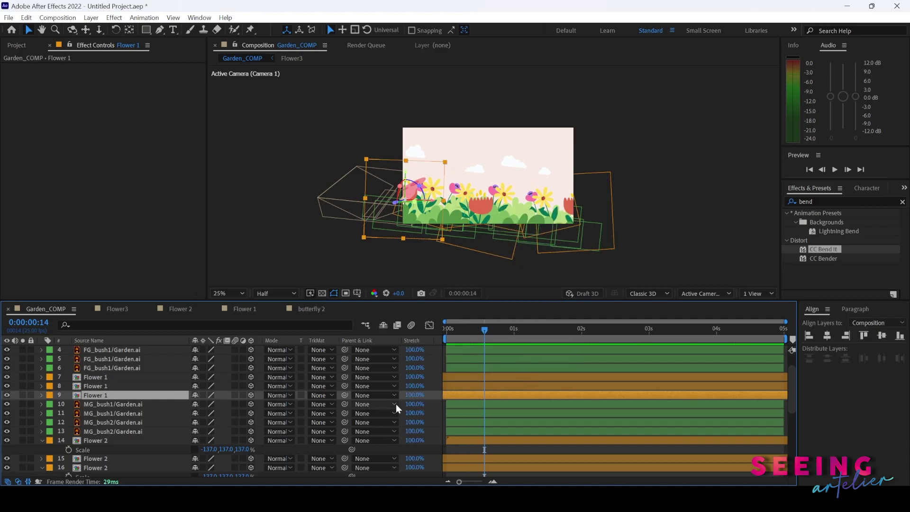
left_click(415, 395)
type("80")
key("Return")
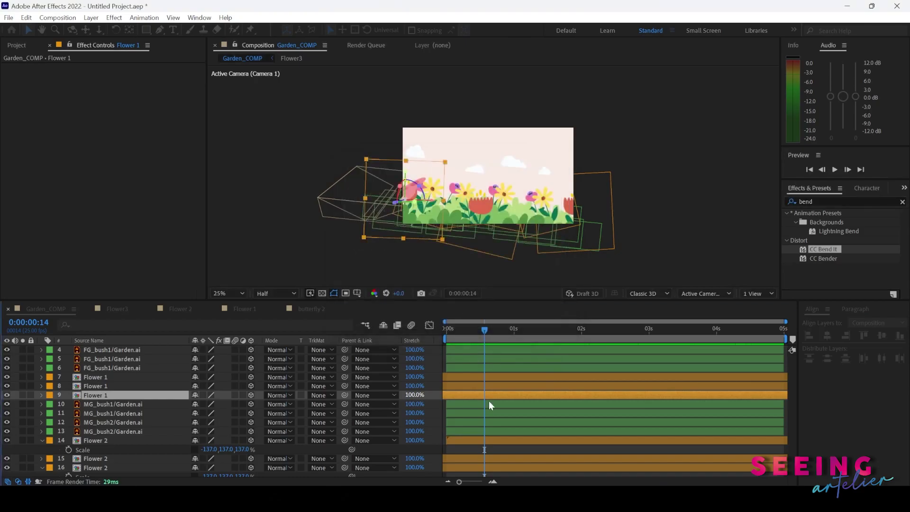
left_click(415, 377)
type("50")
key("Return")
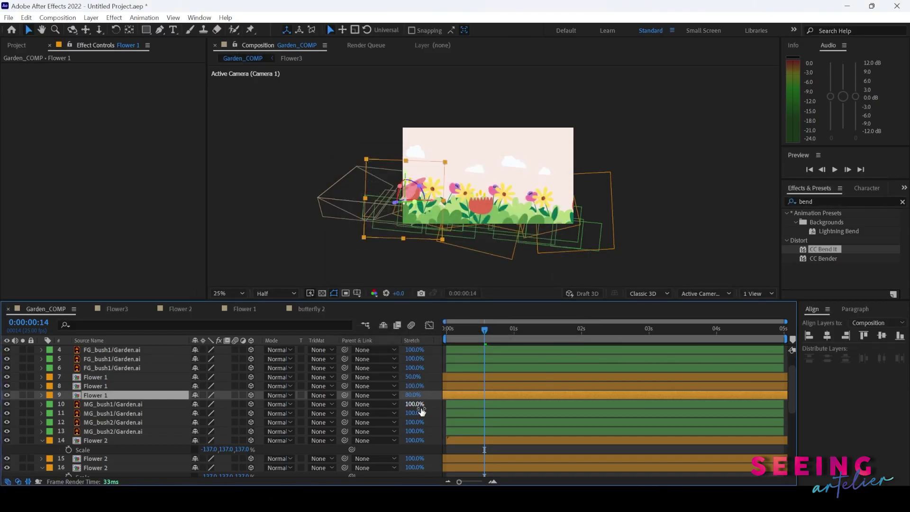
Set the time stretch of Flower 2 layer 16 to 80% and layer 14 to 50%.
scroll(418, 429, "down", 1)
left_click(417, 440)
type("80")
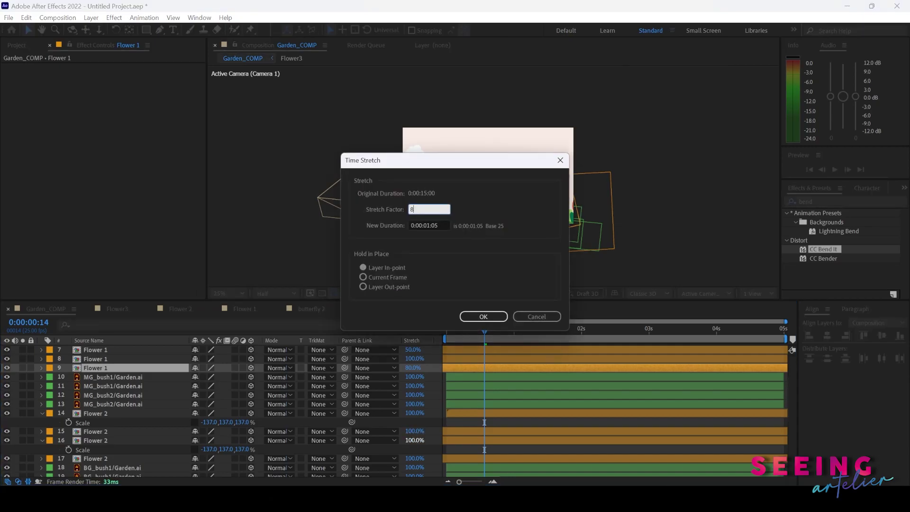
key("Return")
left_click(414, 413)
key("Return")
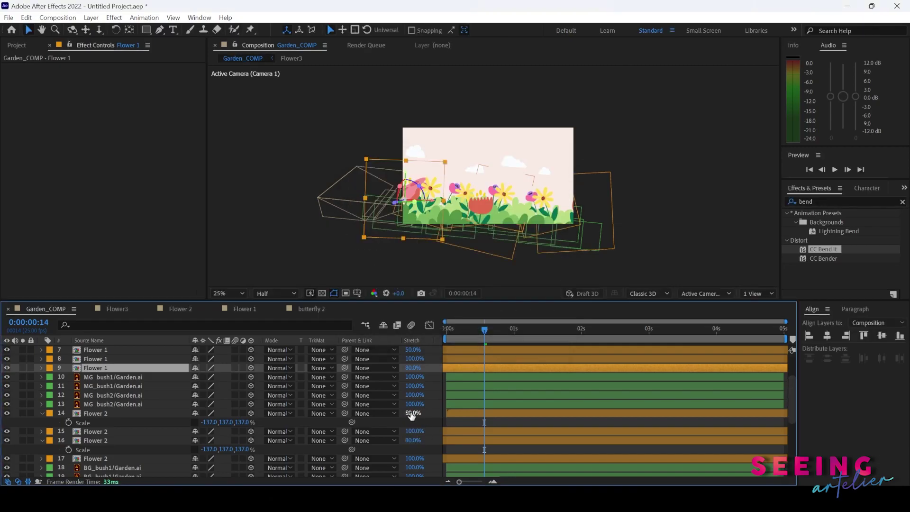
Set the time stretch of Flower3 layer 23 to 50% and layer 25 to 80%, and preview the composition from the start.
scroll(415, 417, "down", 3)
left_click(414, 431)
key("Return")
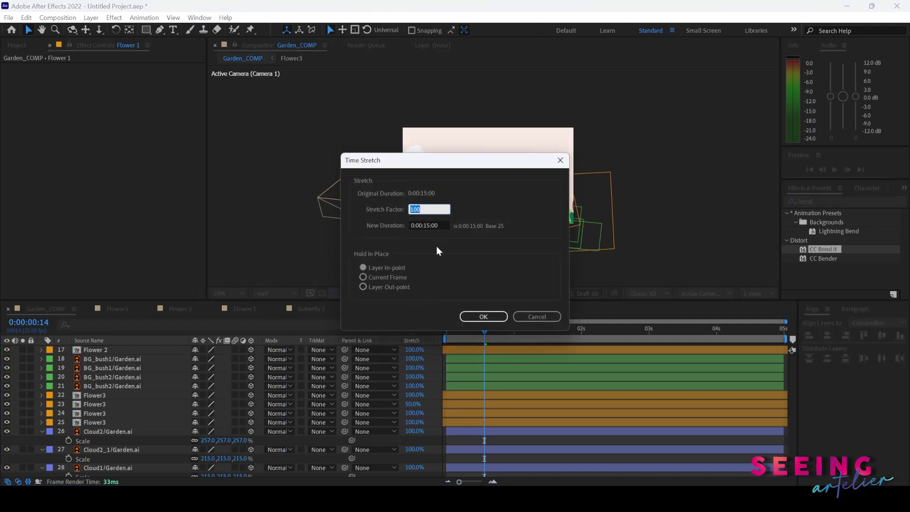
type("80")
key("Return")
left_click(443, 330)
key("space")
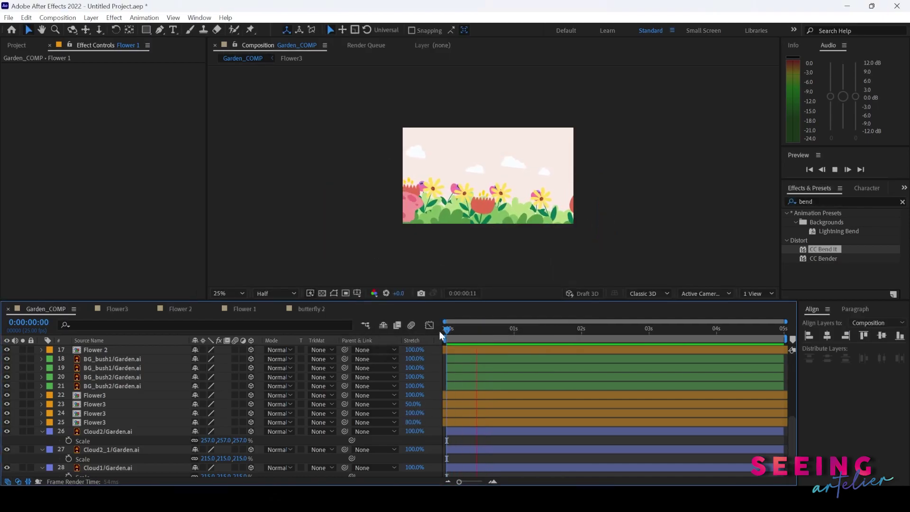